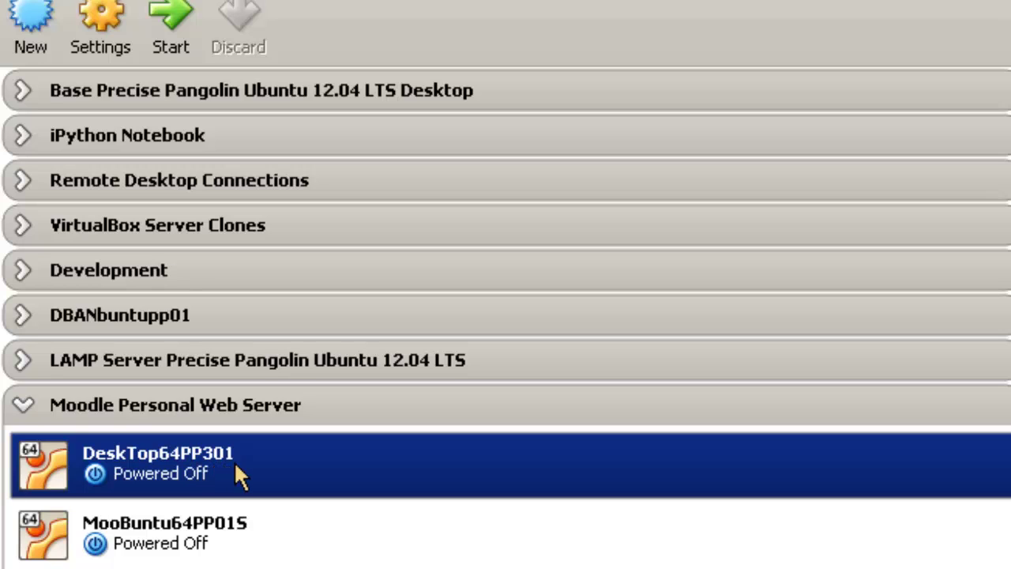
left_click(199, 543, "ctrl")
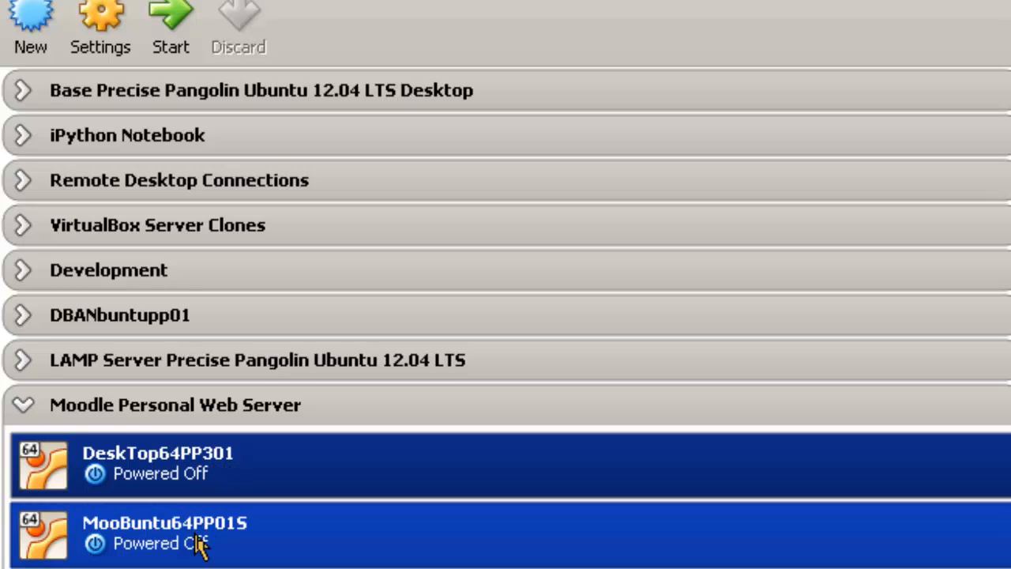
left_click(273, 482, "ctrl")
left_click(264, 542, "ctrl")
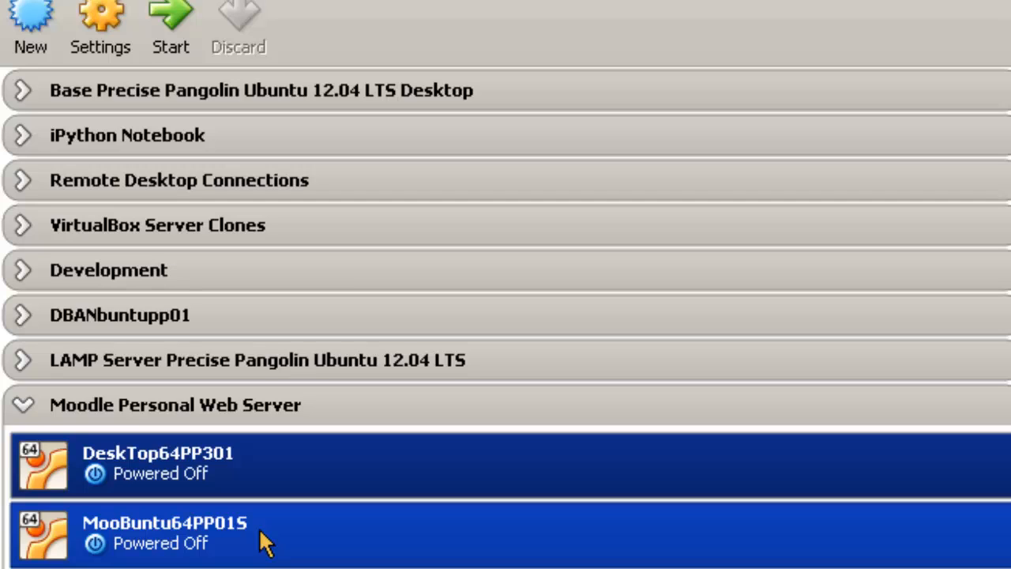
left_click(218, 478, "ctrl")
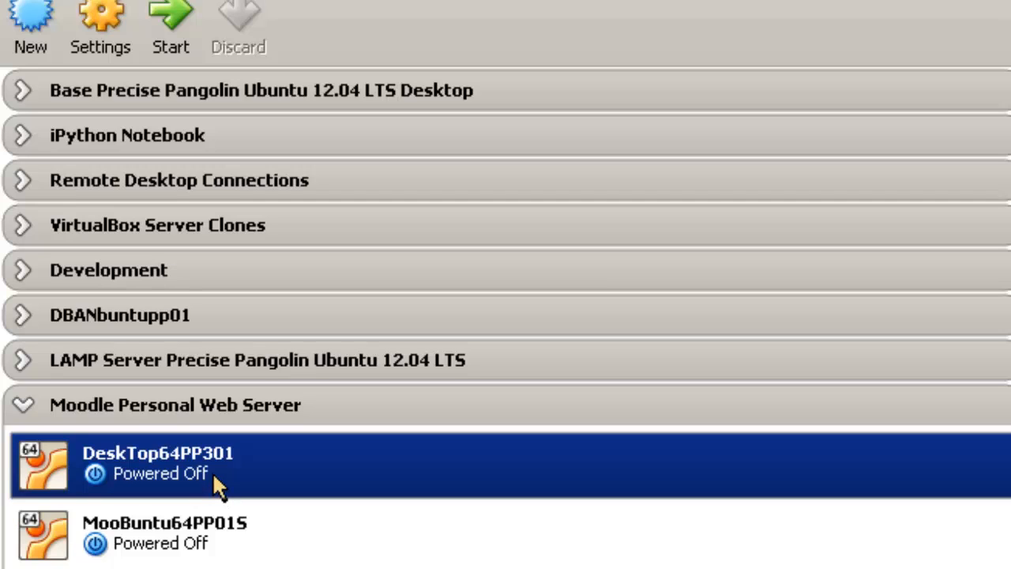
left_click(218, 543, "ctrl")
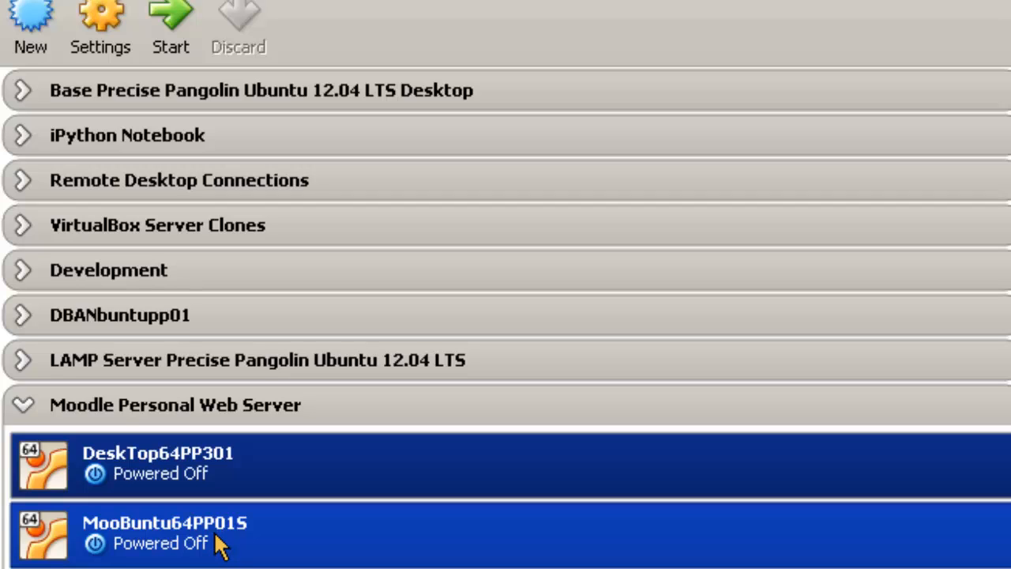
left_click(237, 513, "ctrl")
left_click(237, 537, "ctrl")
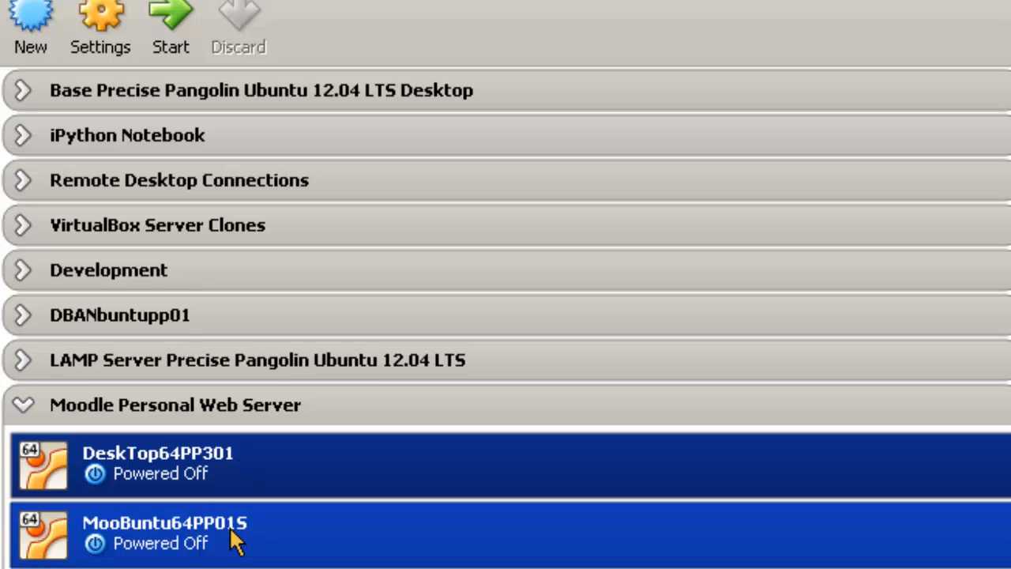
left_click(228, 534, "ctrl")
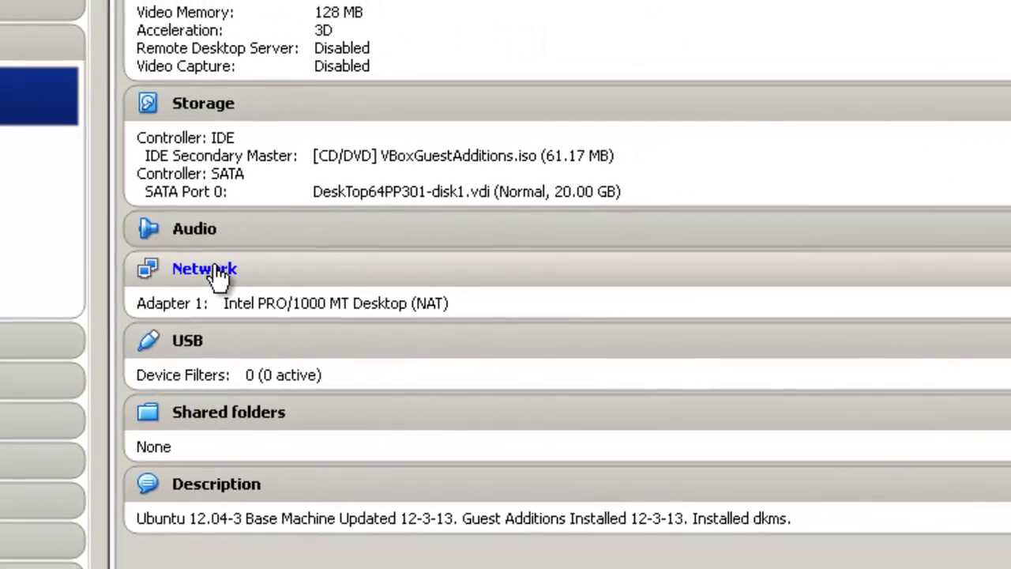
- Switch DeskTop64PP301's adapter from NAT to Bridged Adapter on the Marvell Yukon controller and save
left_click(557, 260)
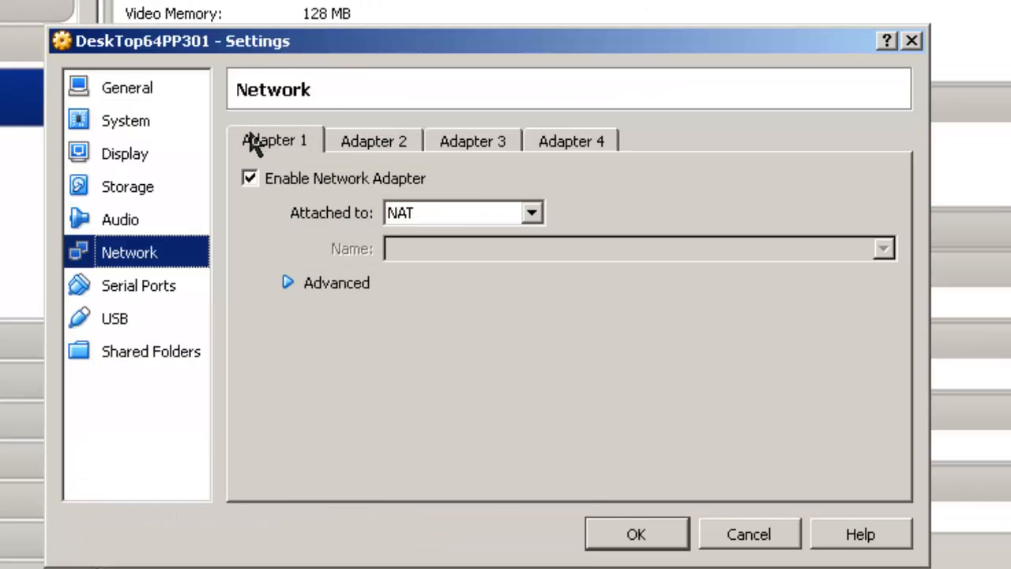
left_click(532, 213)
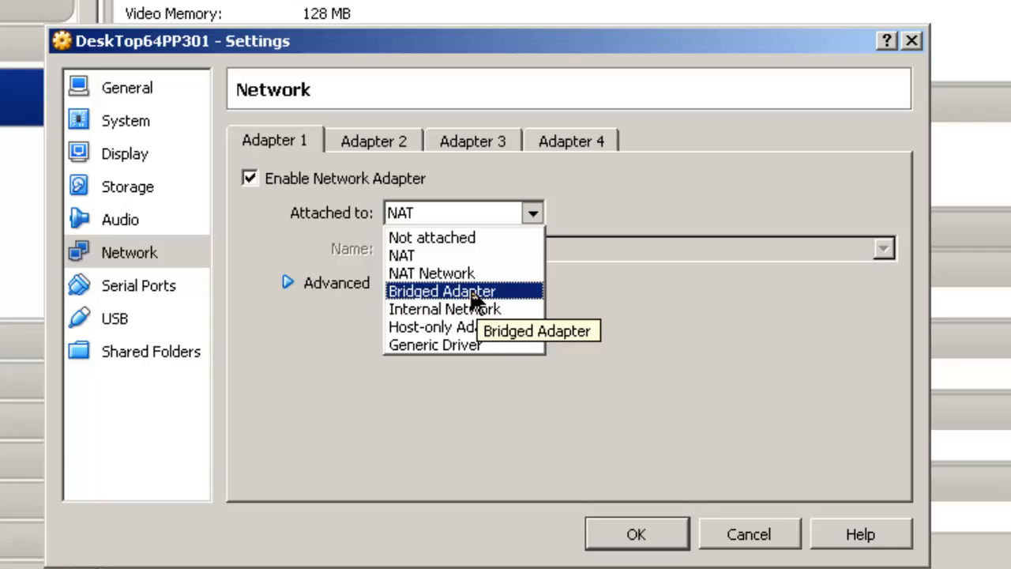
left_click(474, 294)
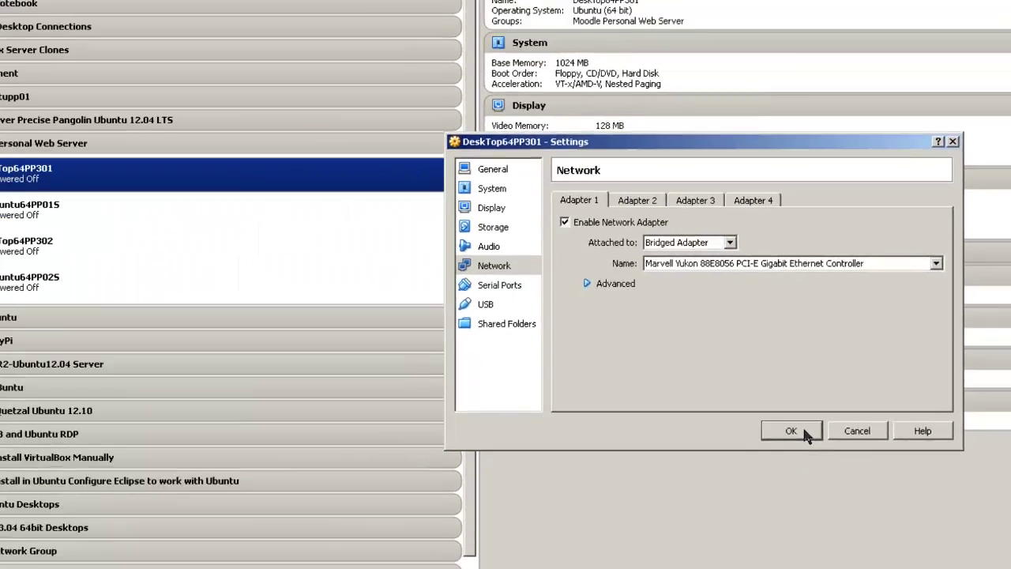
left_click(637, 534)
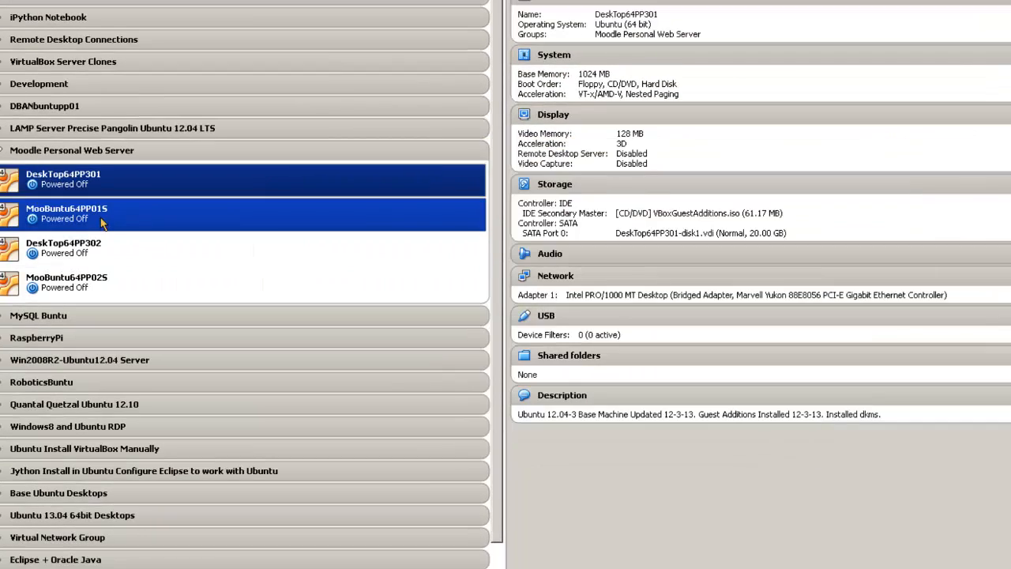
- Select MooBuntu64PP01S and change its adapter's Attached to from NAT to Bridged Adapter
left_click(101, 218)
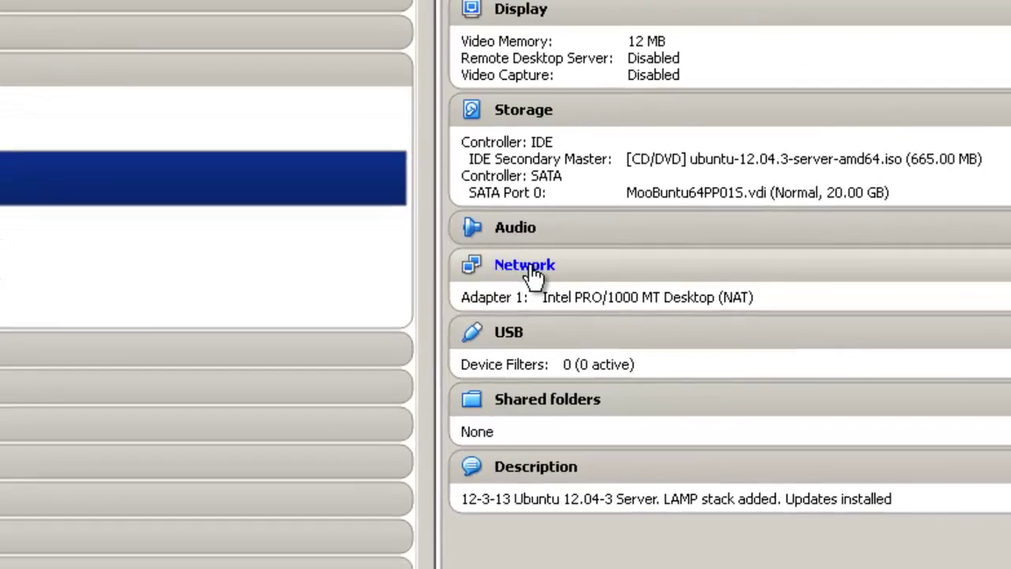
left_click(872, 294)
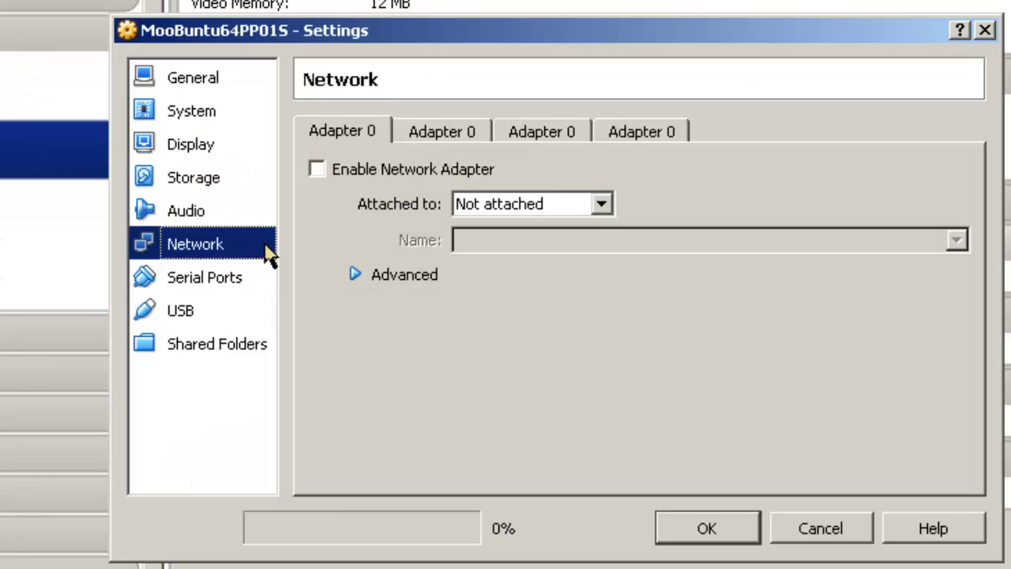
left_click(602, 204)
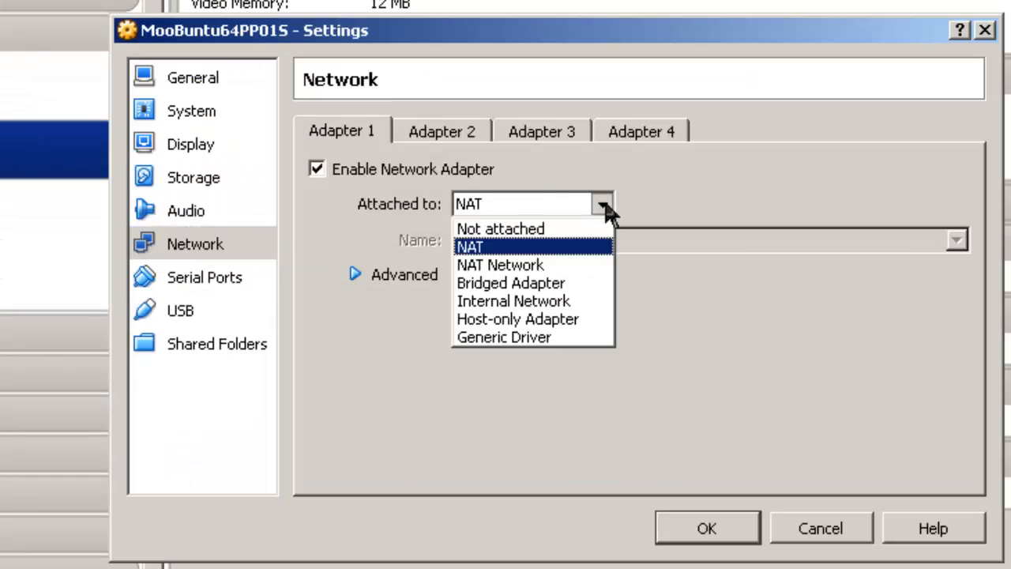
left_click(547, 286)
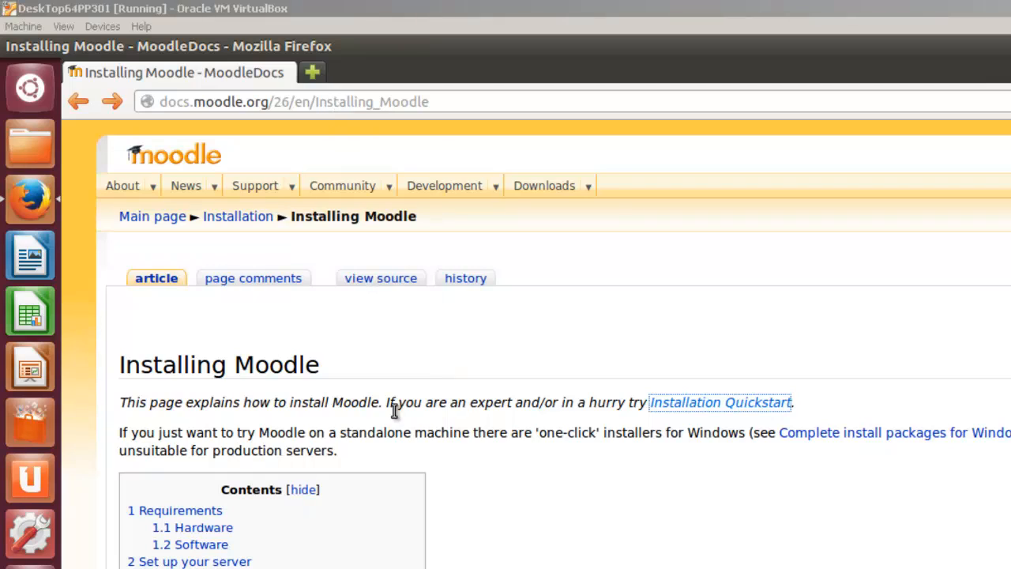
scroll(498, 340, "down", 3)
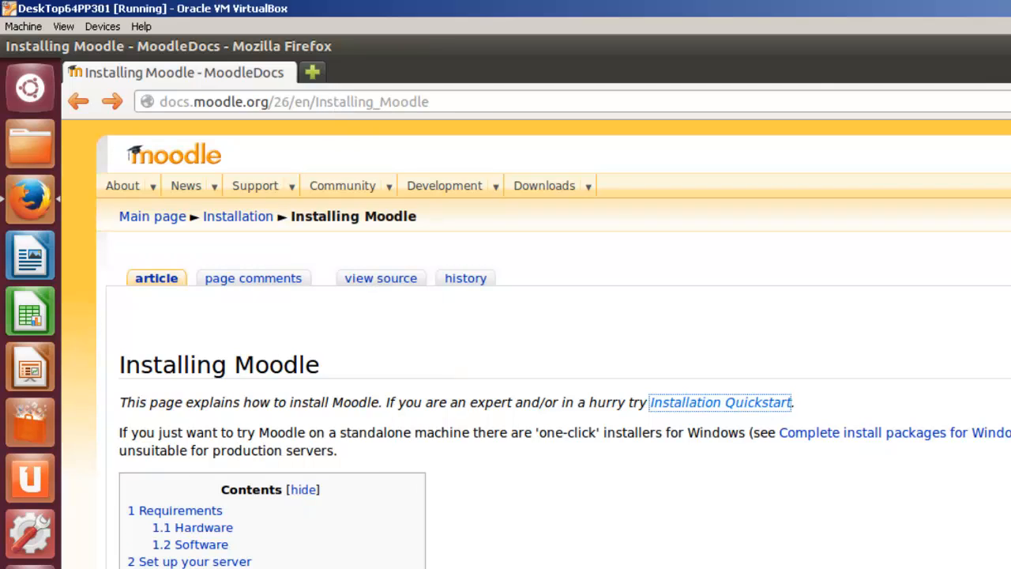
scroll(498, 339, "up", 3)
- Follow the Installation Quickstart link from the Installing Moodle article
left_click(702, 403)
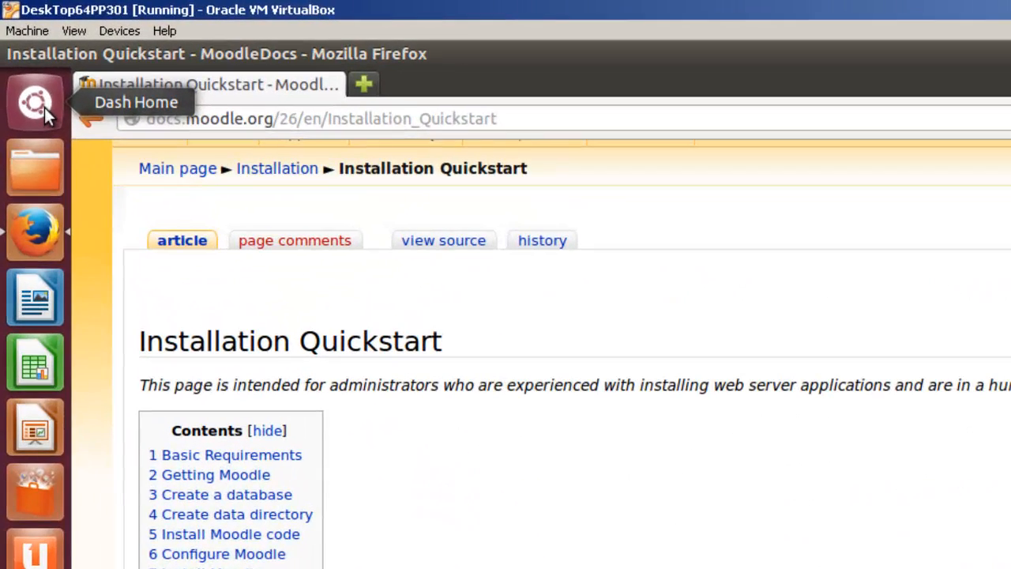
- Launch Terminal from the Dash search and give it focus
left_click(35, 102)
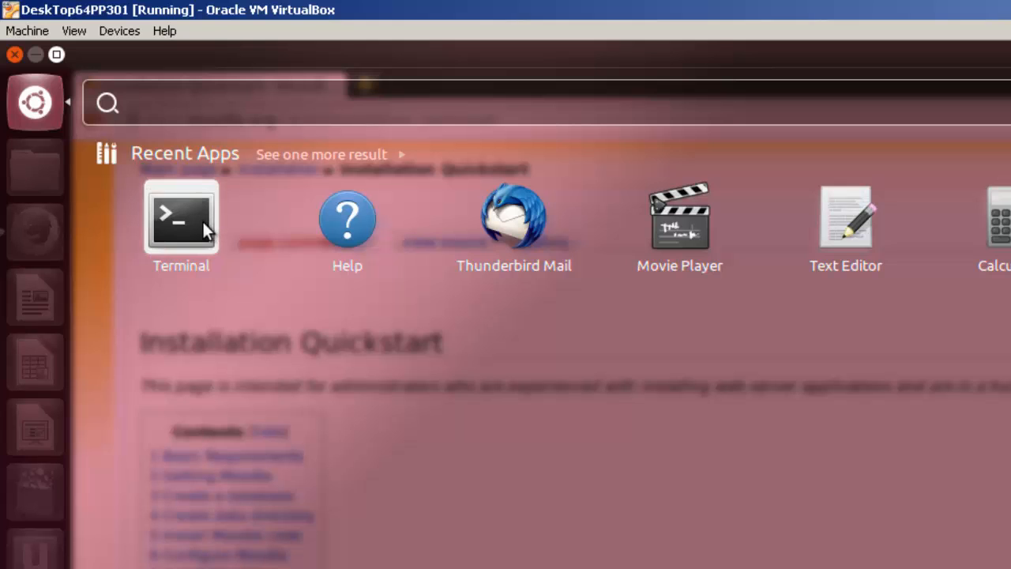
type("te")
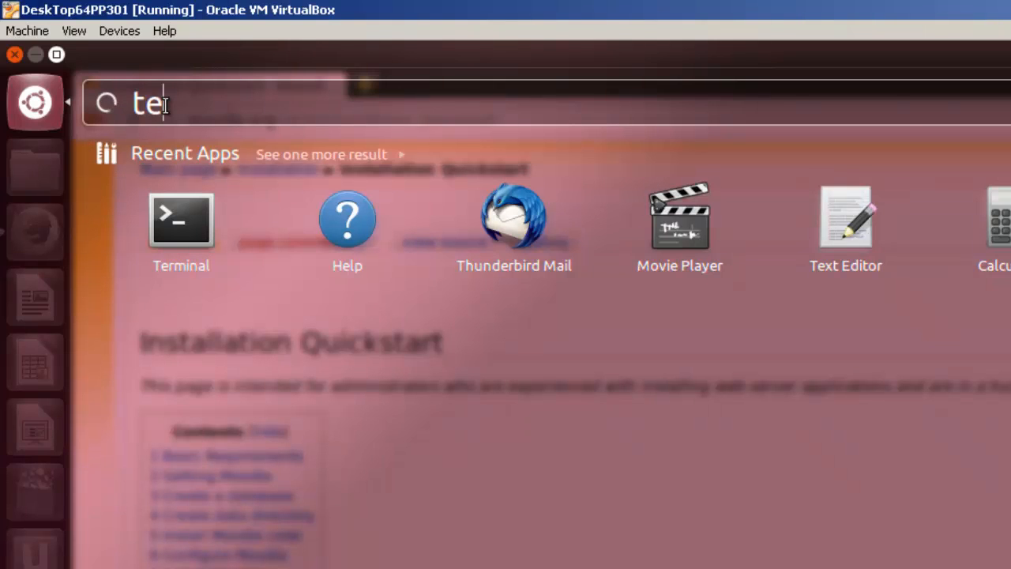
type("r")
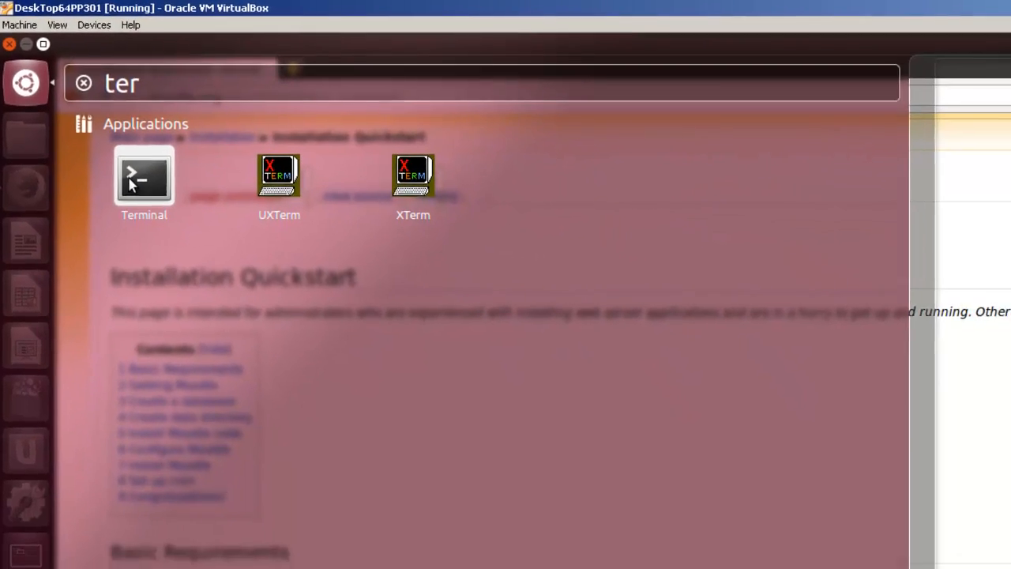
key("Return")
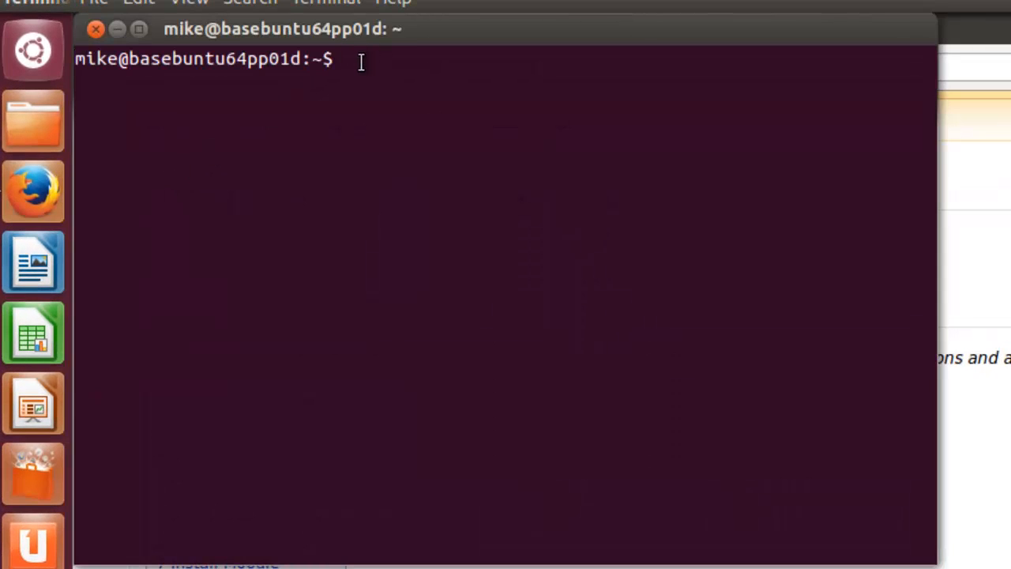
left_click(368, 54)
type("sudo apt-get install git")
- Run sudo apt-get install git, supply the password and answer y to install the packages
key("Return")
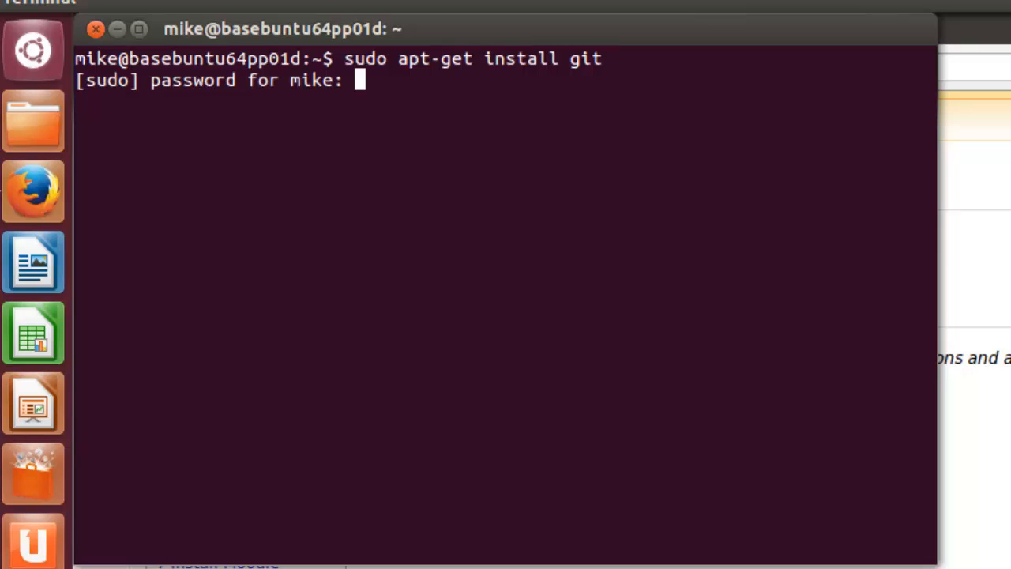
key("Return")
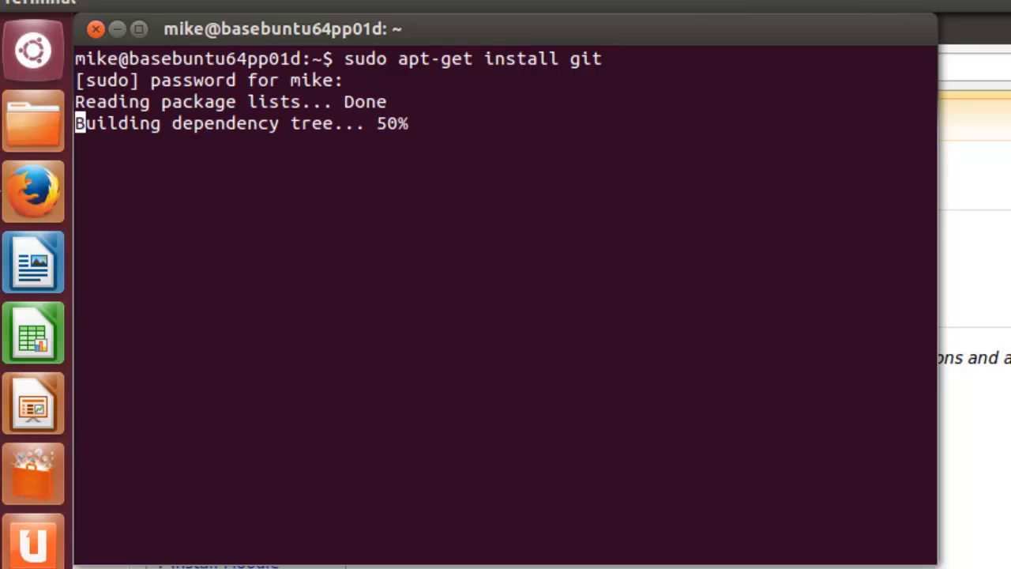
type("y")
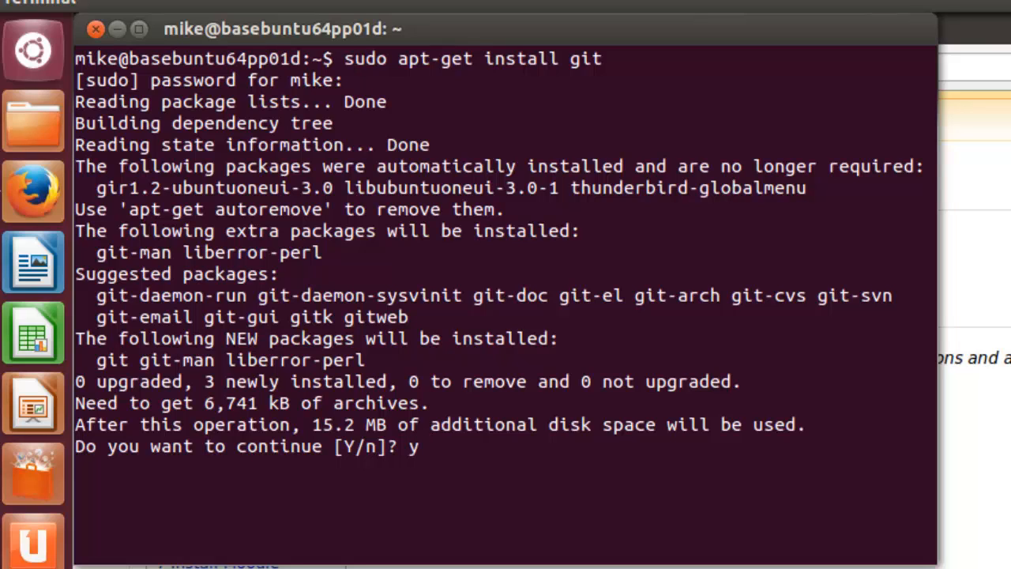
key("Return")
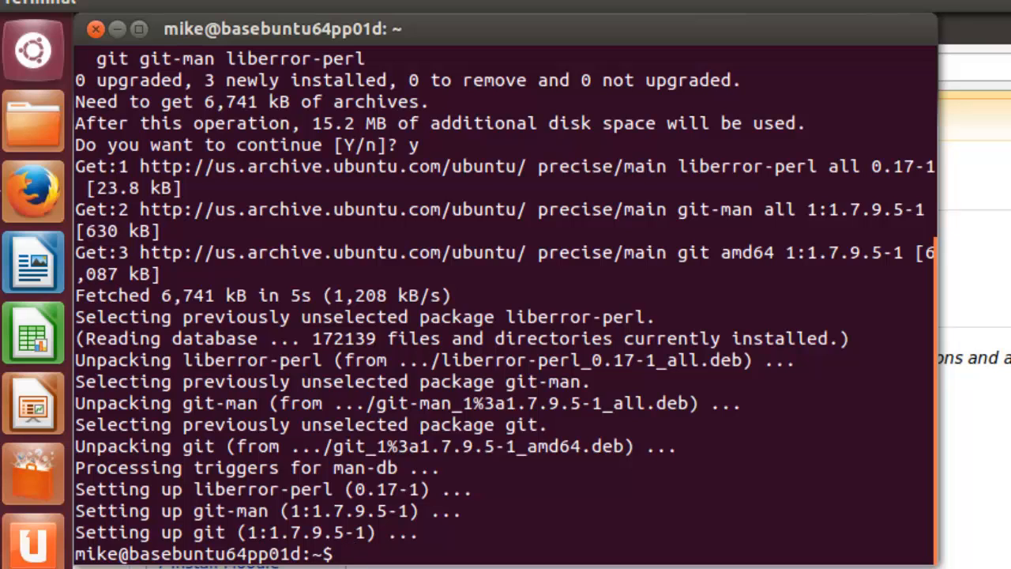
type("ls")
- Create a Moodle folder with mkdir, confirm it with ls, and cd into it
key("Return")
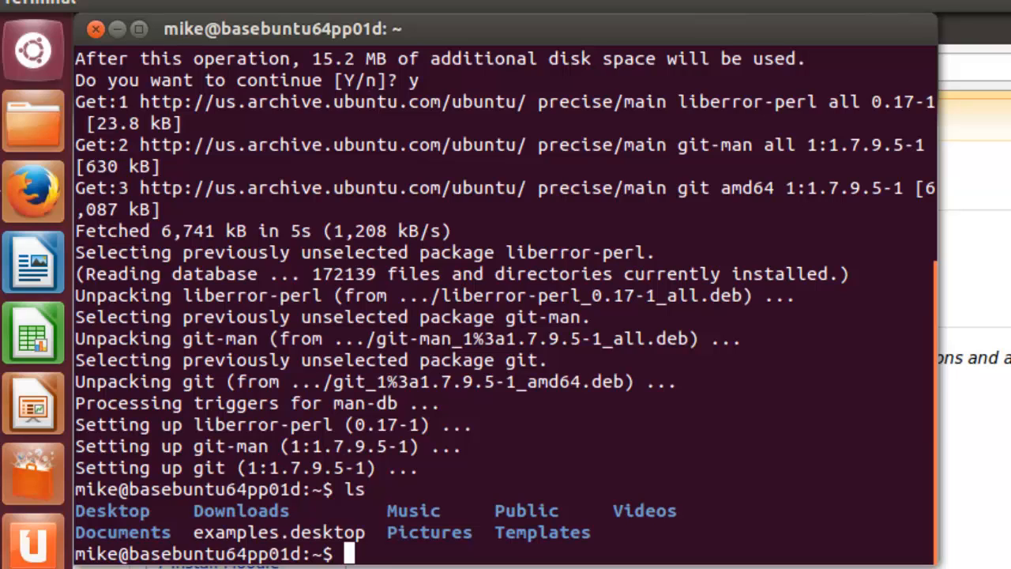
type("mk")
type("dri")
key("BackSpace")
key("BackSpace")
key("BackSpace")
type("dir ")
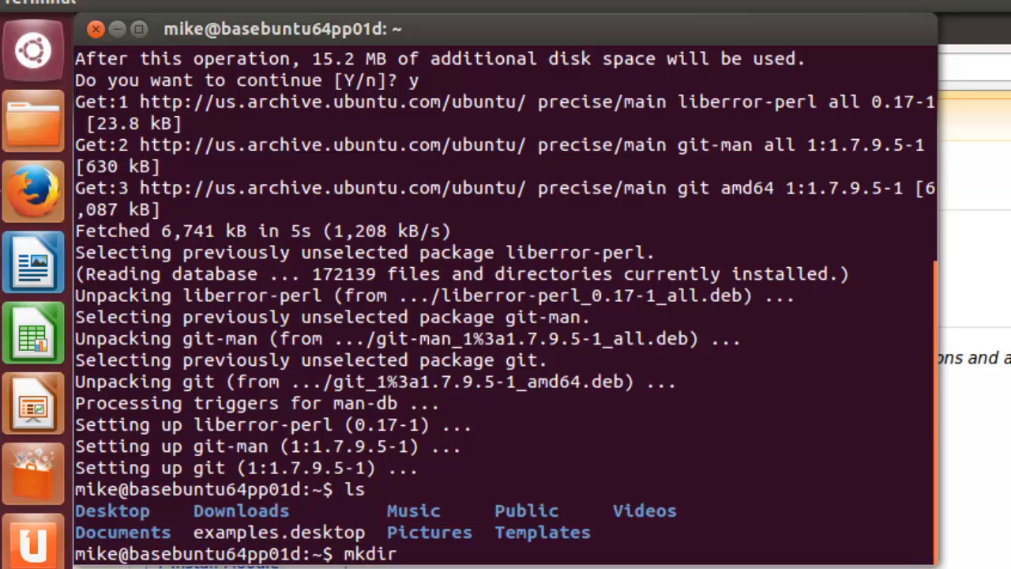
type("Moodle")
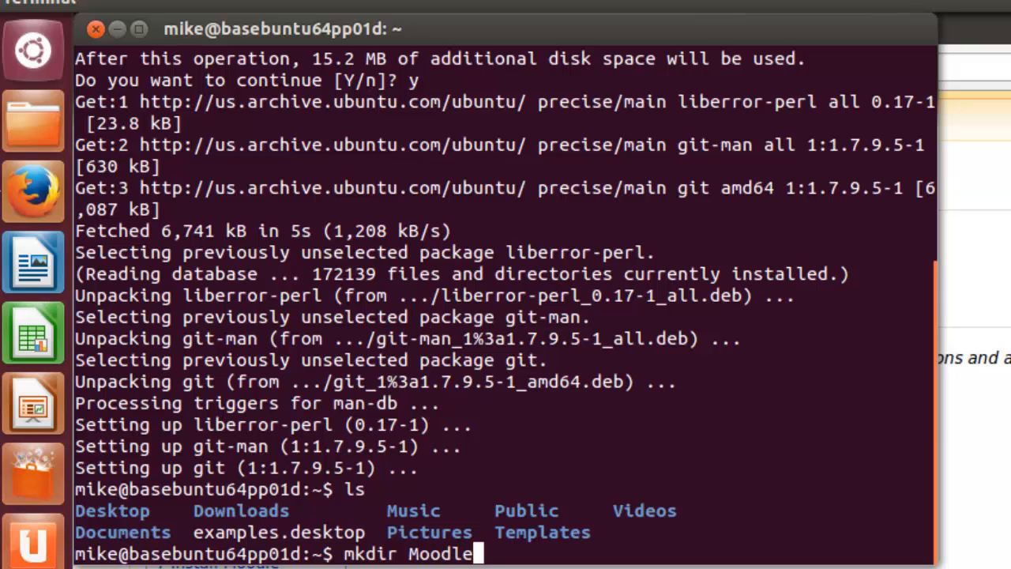
key("Return")
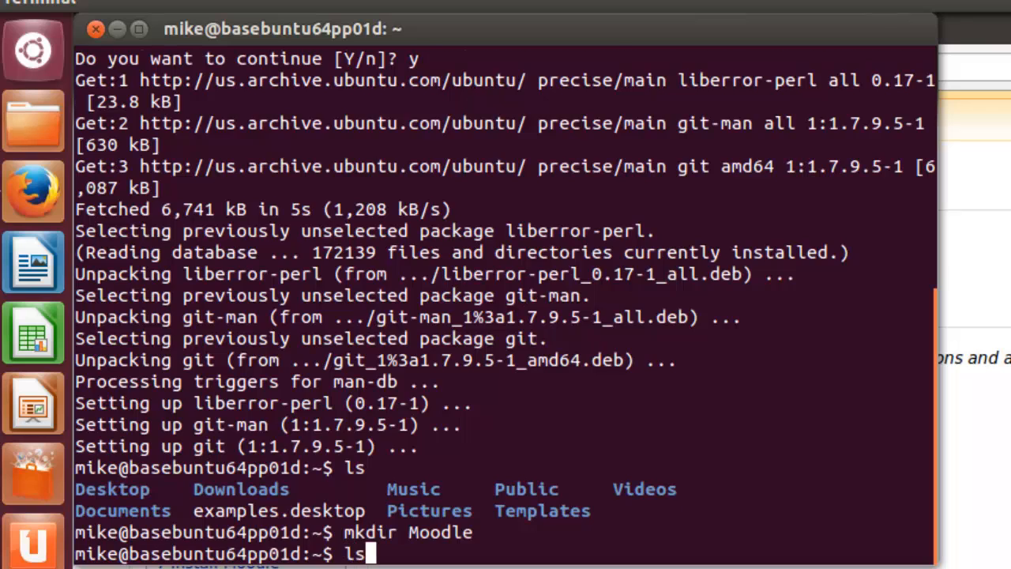
type("ls")
key("Return")
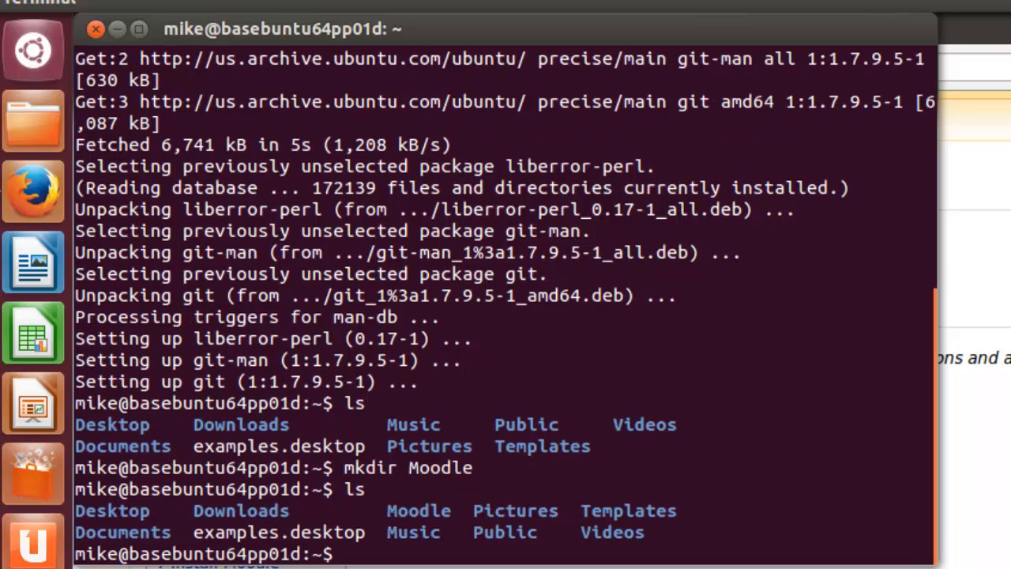
type("cd Moodle")
key("Return")
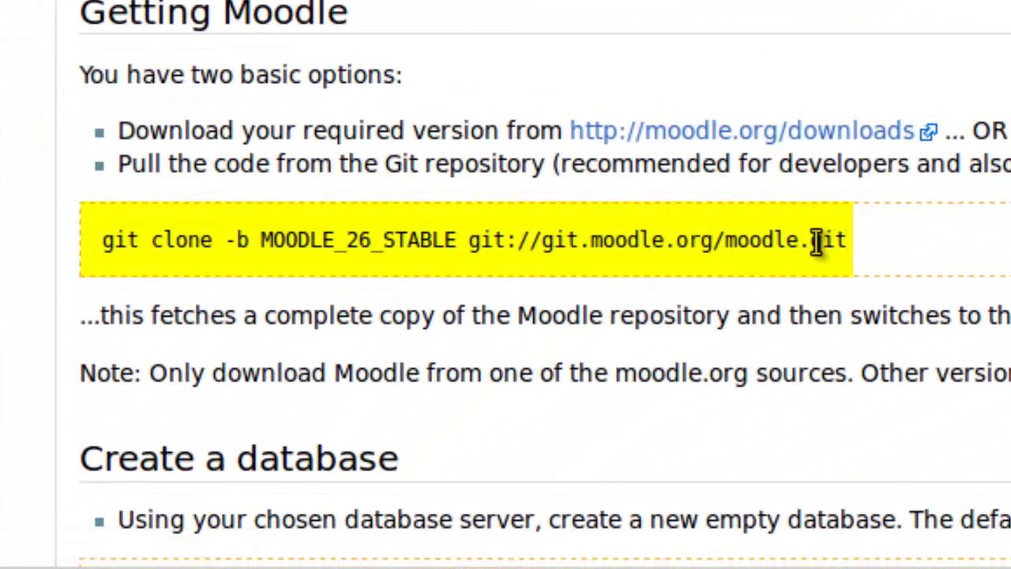
- Copy the git clone command for MOODLE_26_STABLE from the docs page
left_click_drag(846, 241, 95, 237)
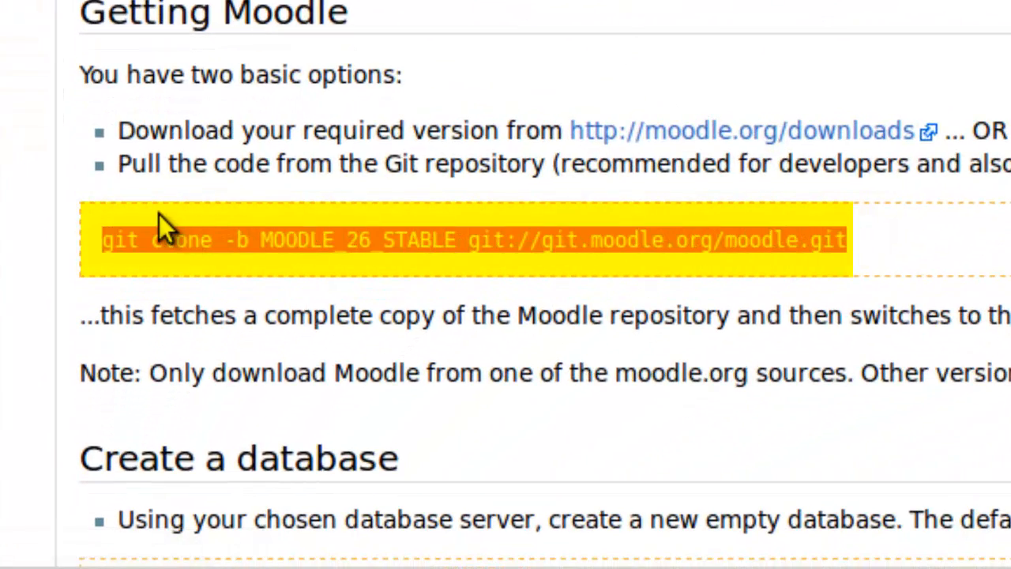
right_click(201, 241)
left_click(268, 262)
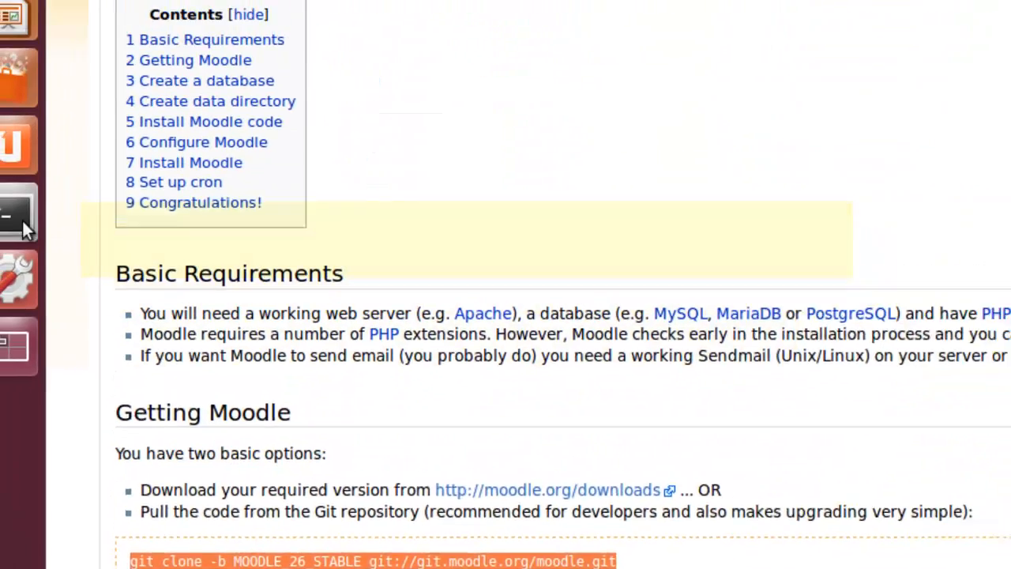
- Paste the git clone command at the shell prompt and run it to download Moodle
left_click(22, 238)
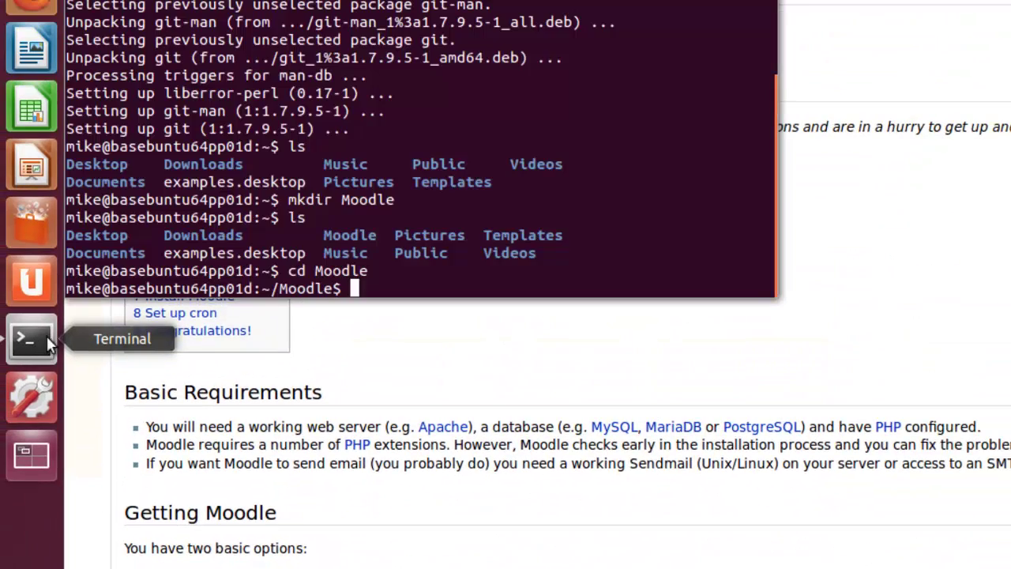
right_click(365, 288)
left_click(405, 414)
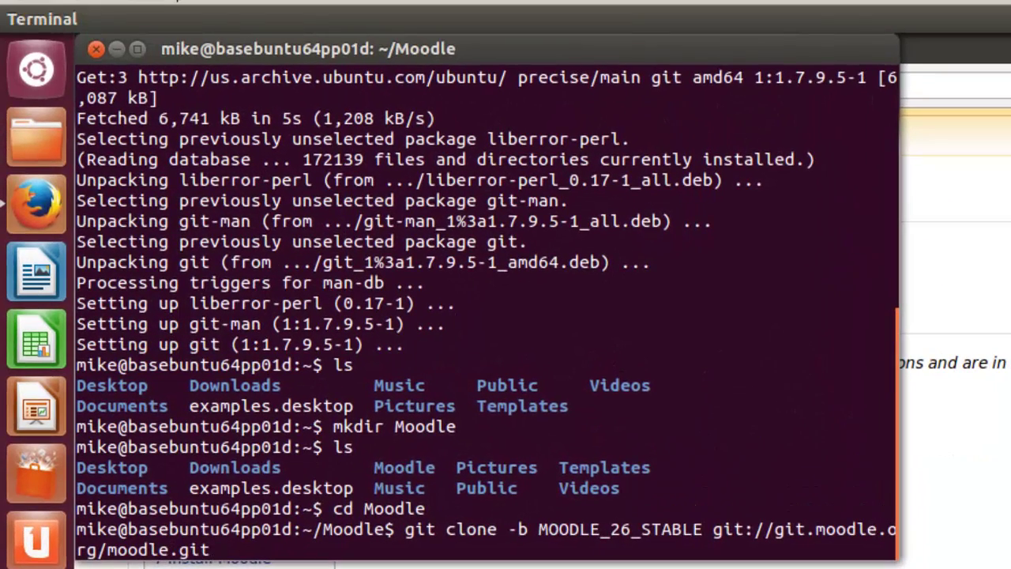
key("Return")
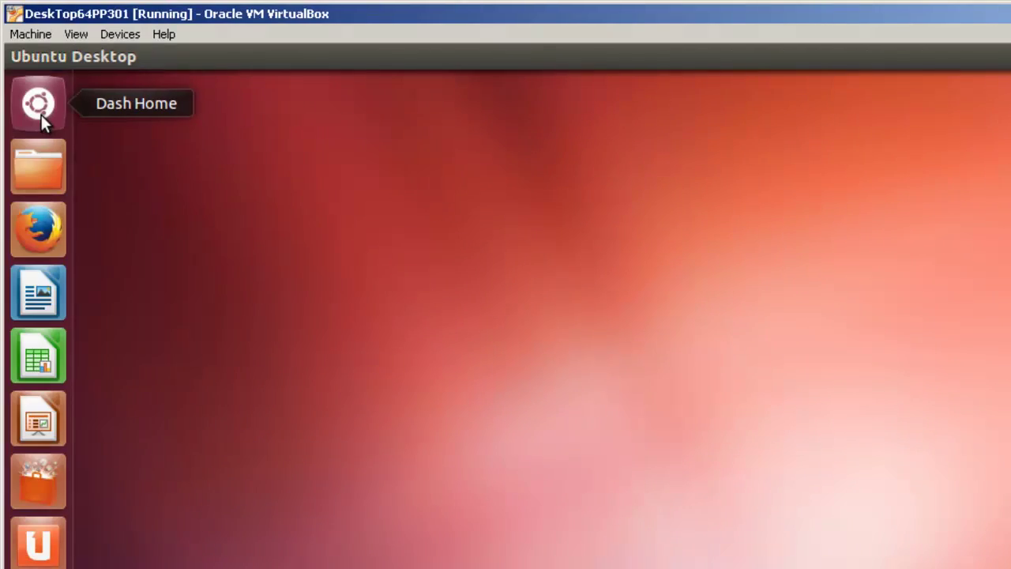
- Launch a new Terminal, start an ssh command, then enter the login name on the server VM console
left_click(41, 114)
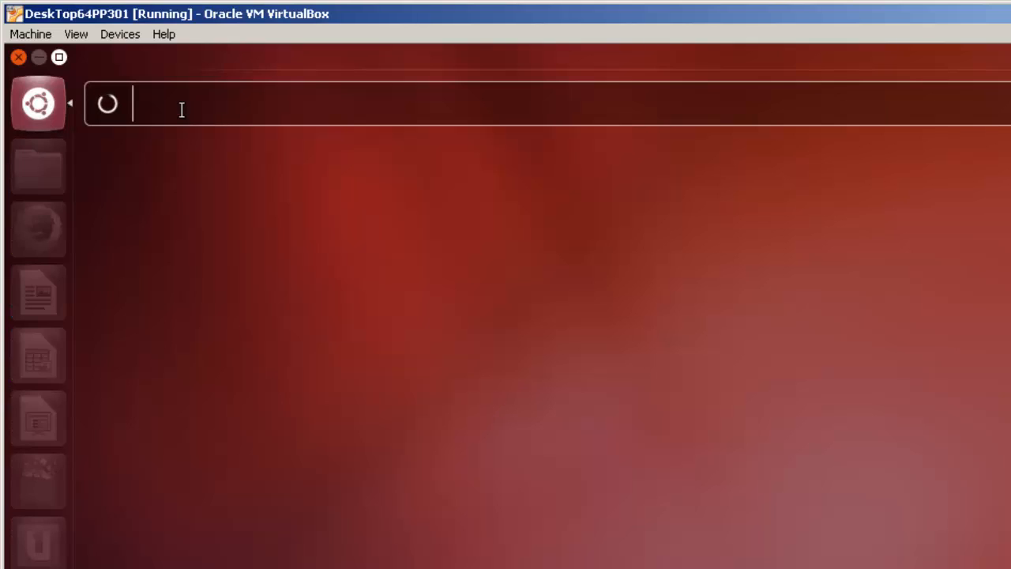
type("terminal")
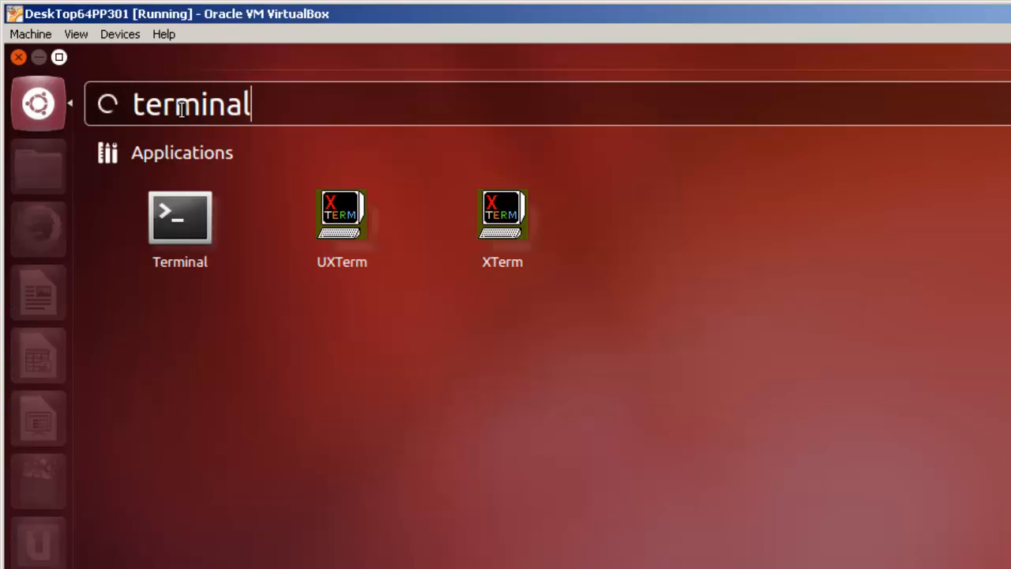
key("Return")
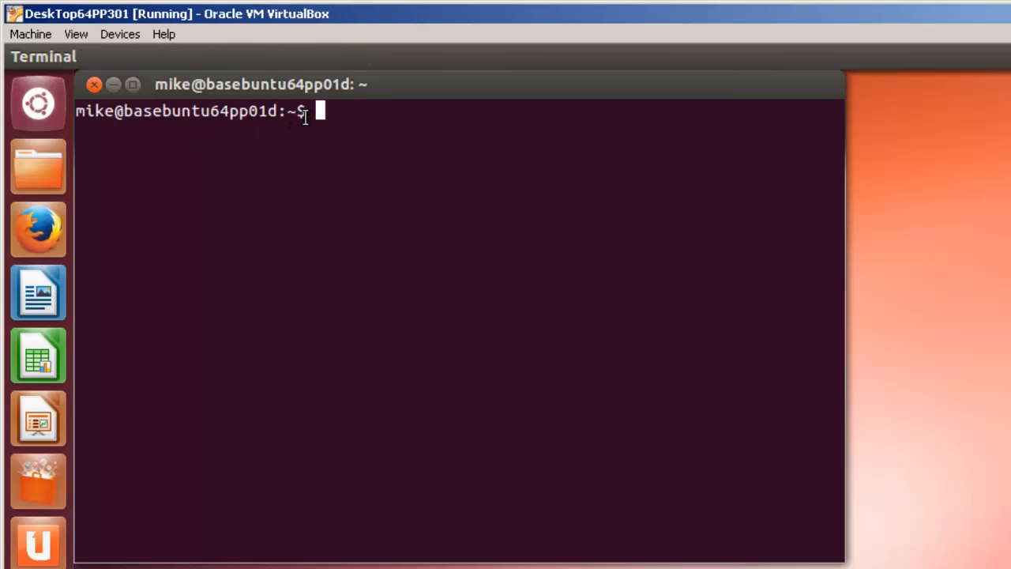
type("ssh")
type("mike")
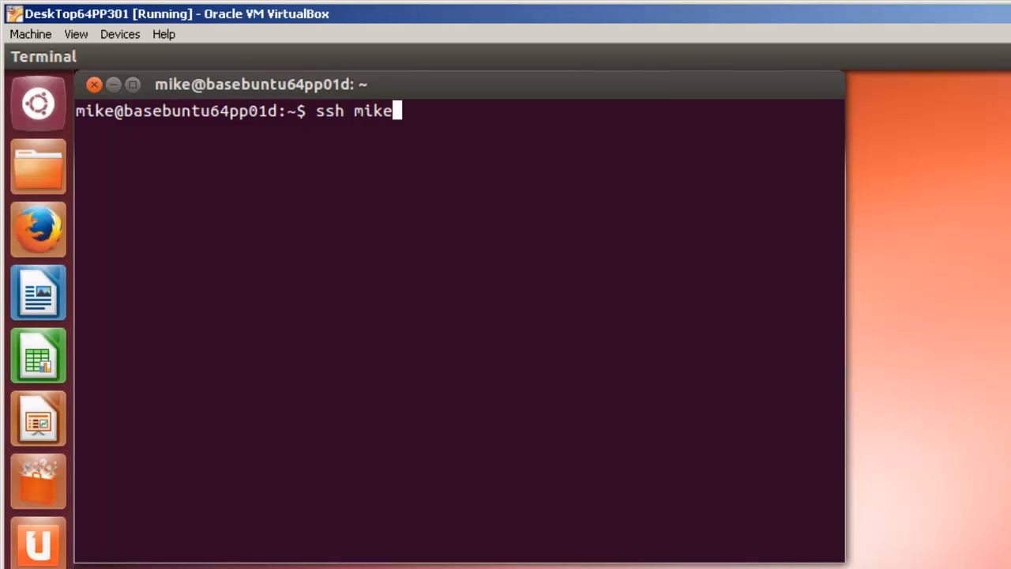
type("@")
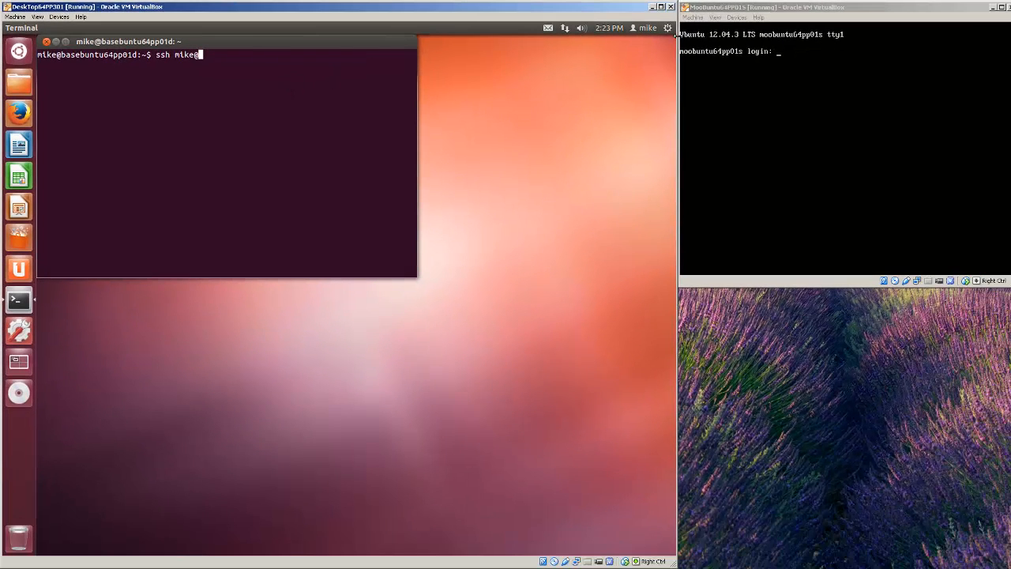
left_click(770, 8)
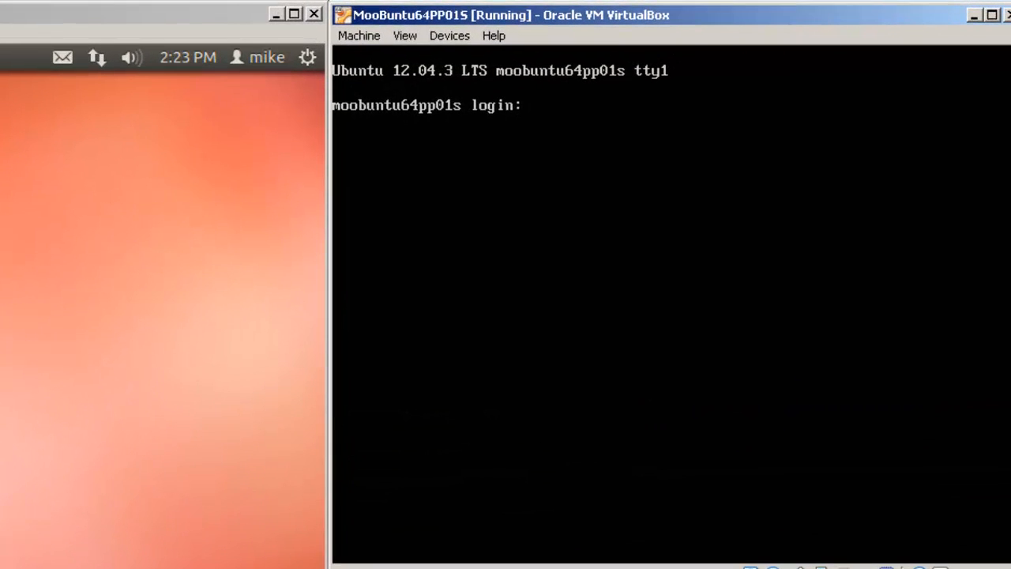
type("mike")
- Log into the server console and run ifconfig to reveal its IP 192.168.1.13
key("Return")
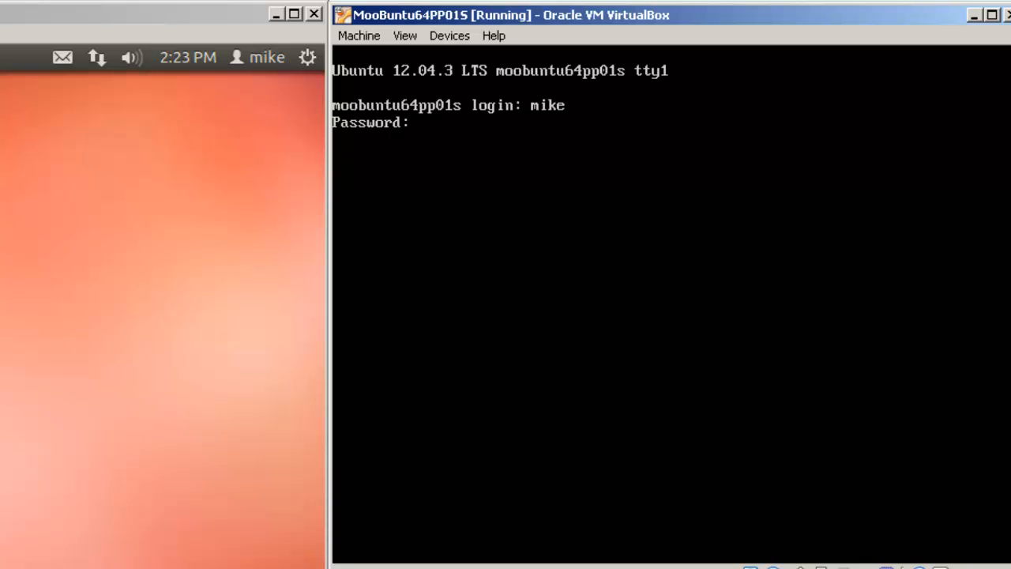
key("Return")
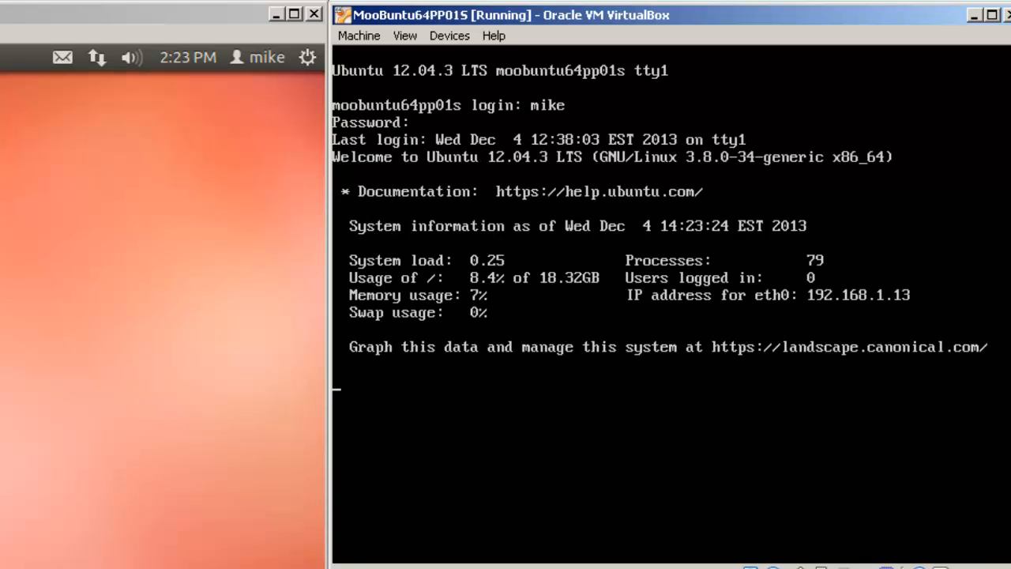
type("if")
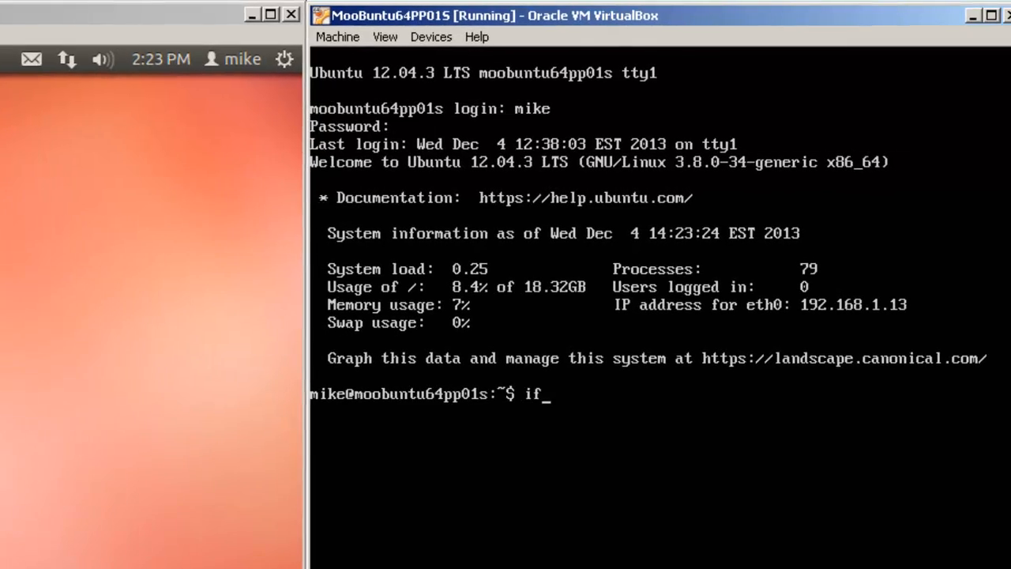
type("config")
key("Return")
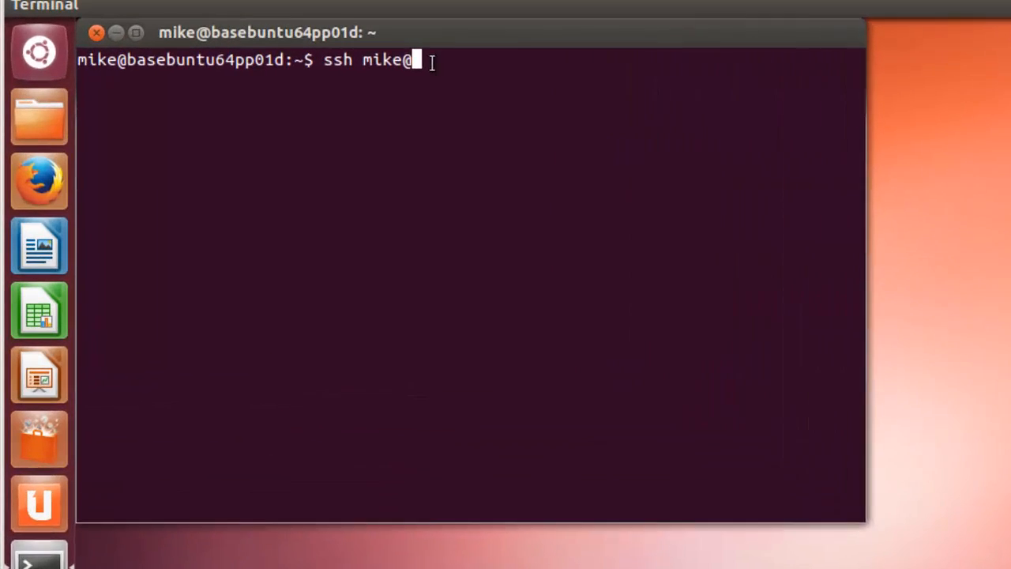
type("192.168.1")
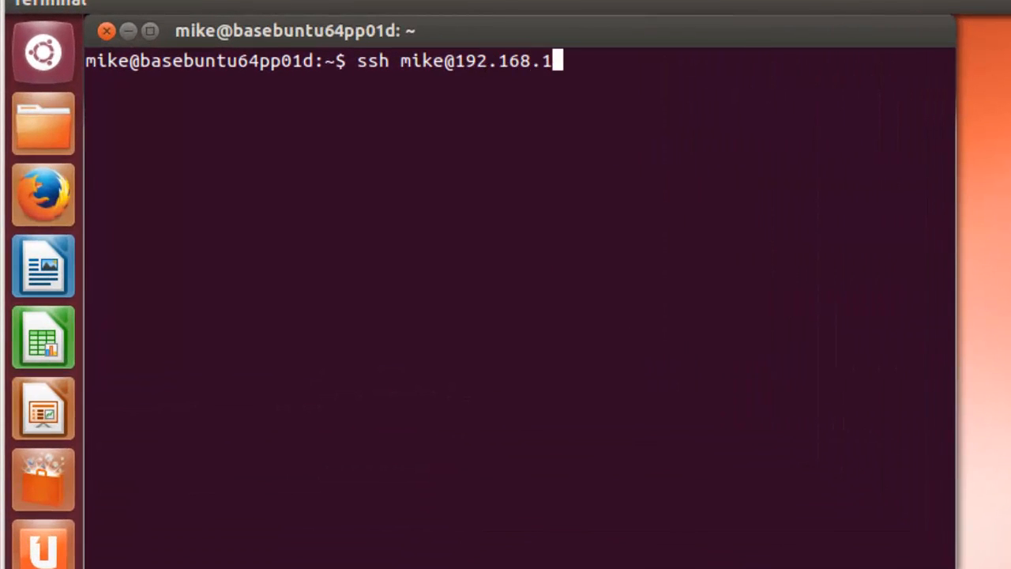
type(".13")
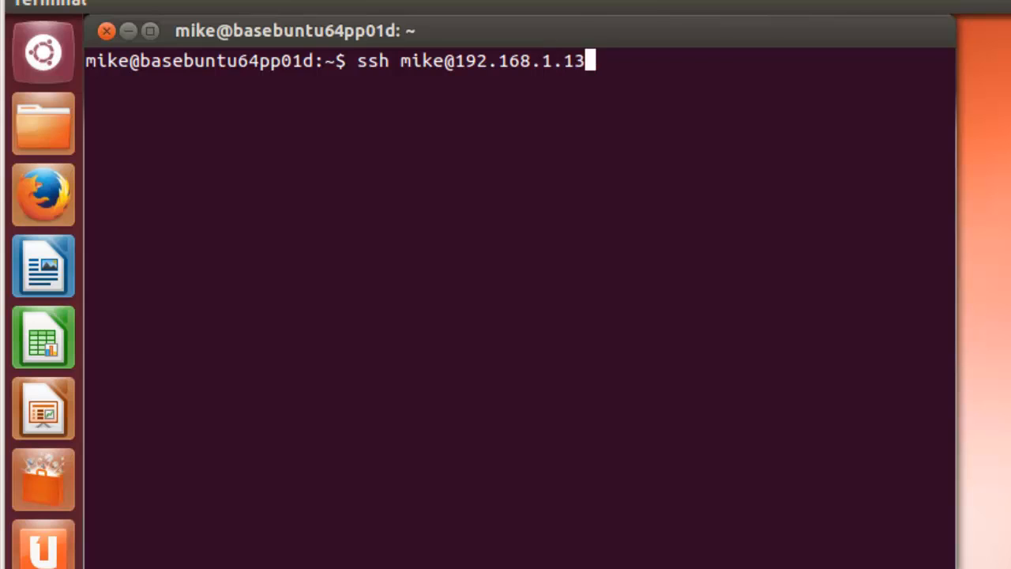
key("Return")
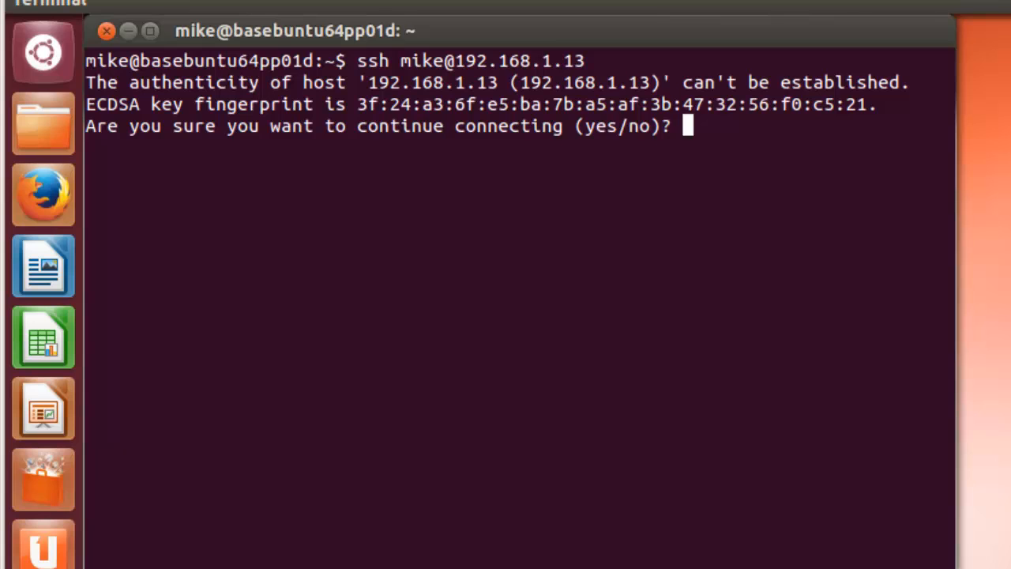
type("yes")
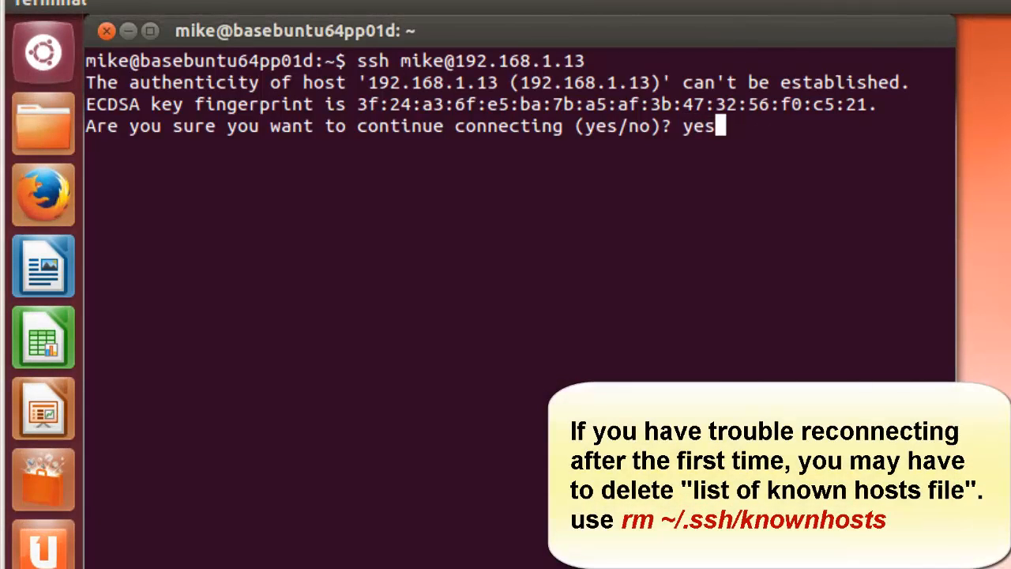
key("Return")
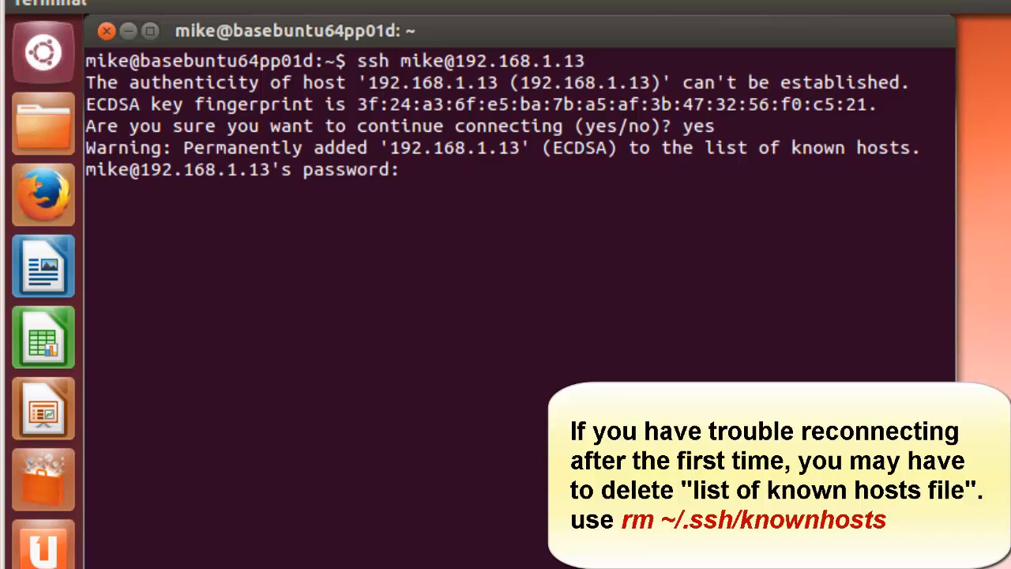
key("Return")
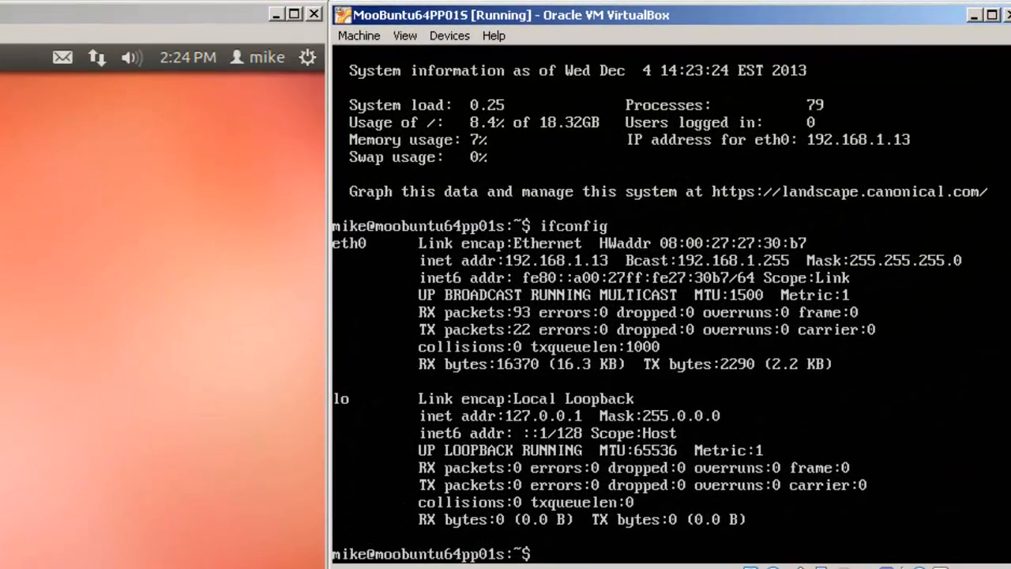
type("logoput")
- Run logout on the server console, correcting the typo, to return to the login prompt
key("BackSpace")
key("BackSpace")
key("BackSpace")
key("BackSpace")
type("out")
key("Return")
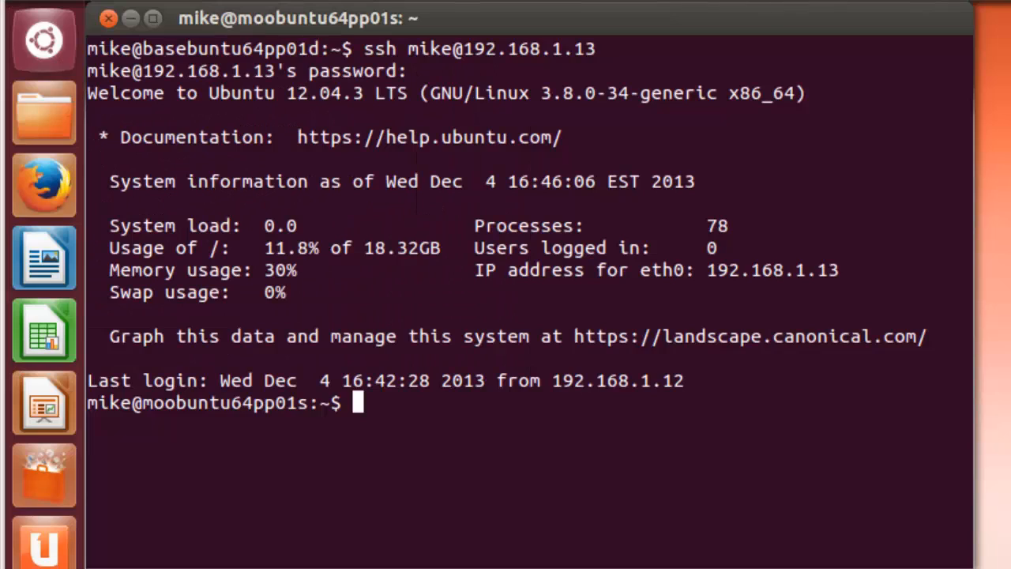
type("mys")
type("ql")
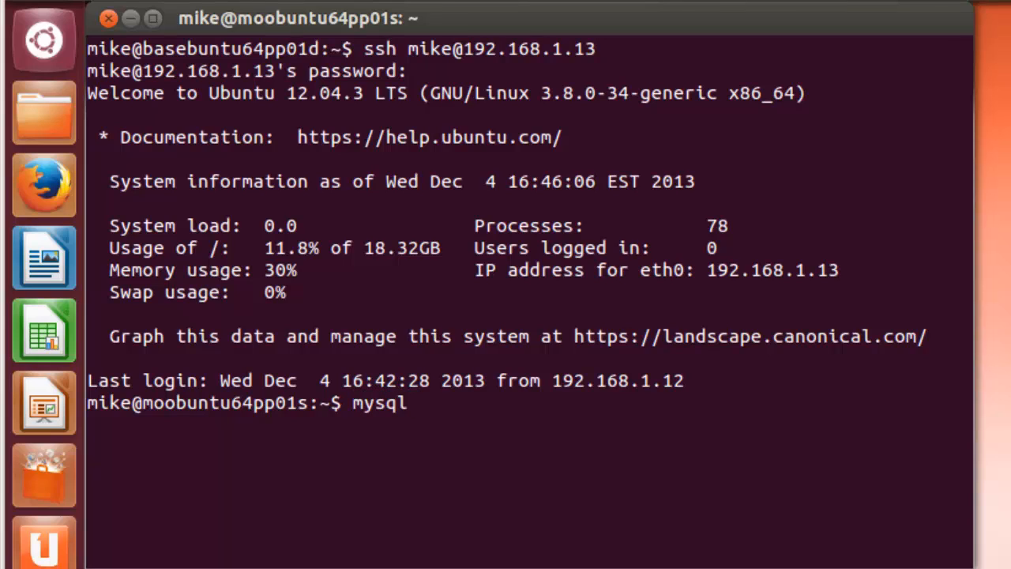
type(" -u root -p")
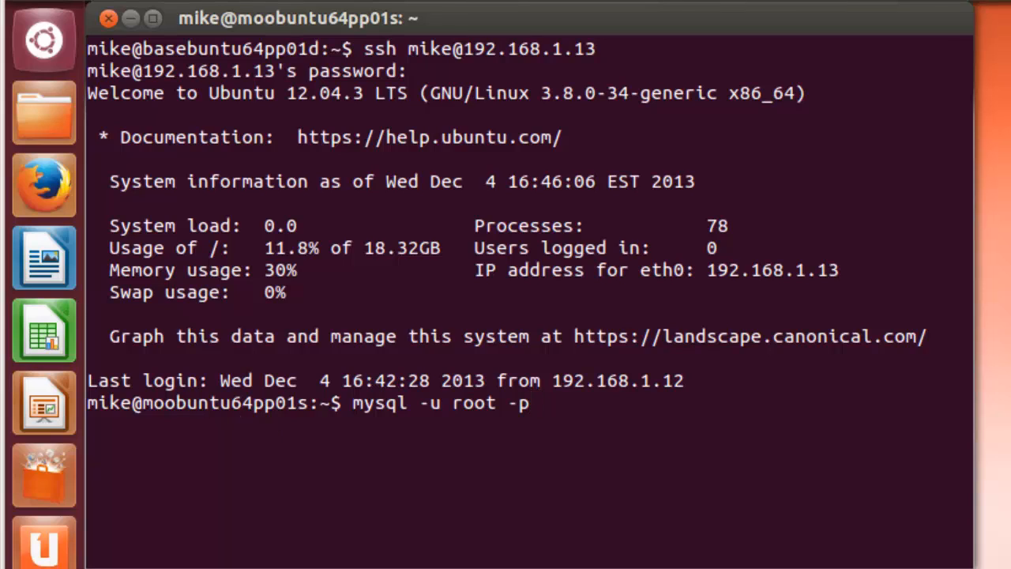
- Start the MySQL client as root with mysql -u root -p and supply the root password
key("Return")
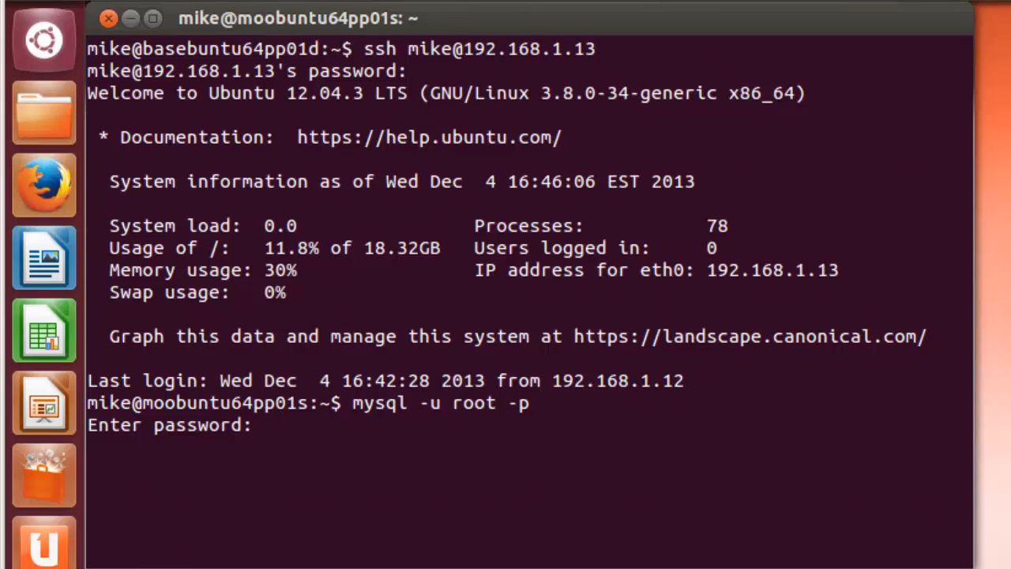
key("Return")
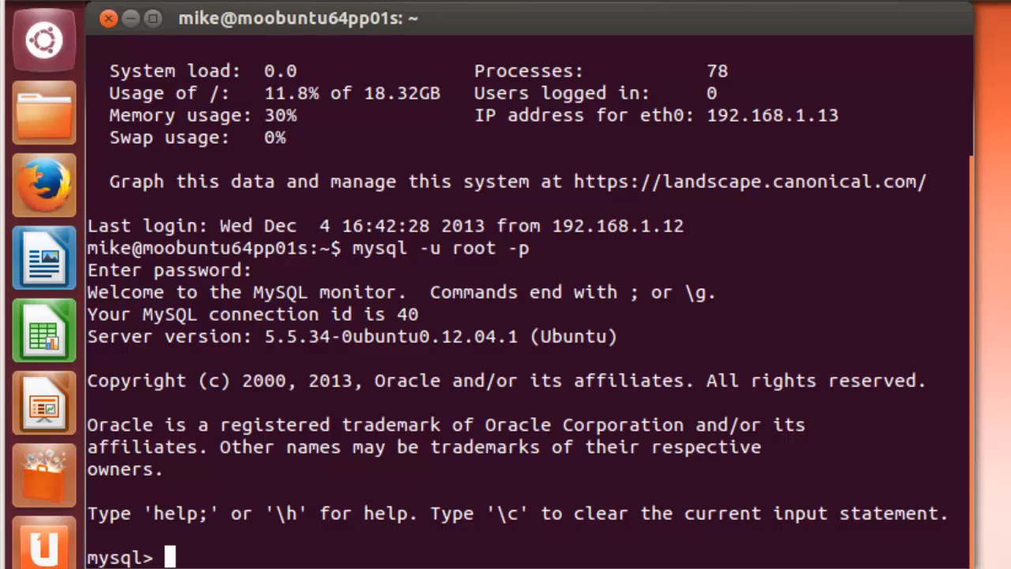
type("CREATE")
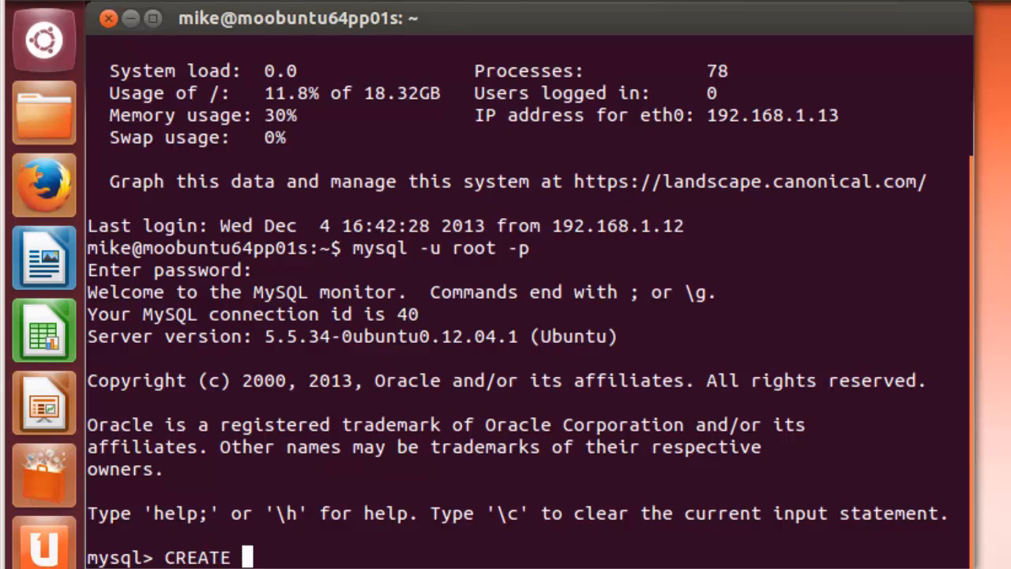
type(" DATABASE")
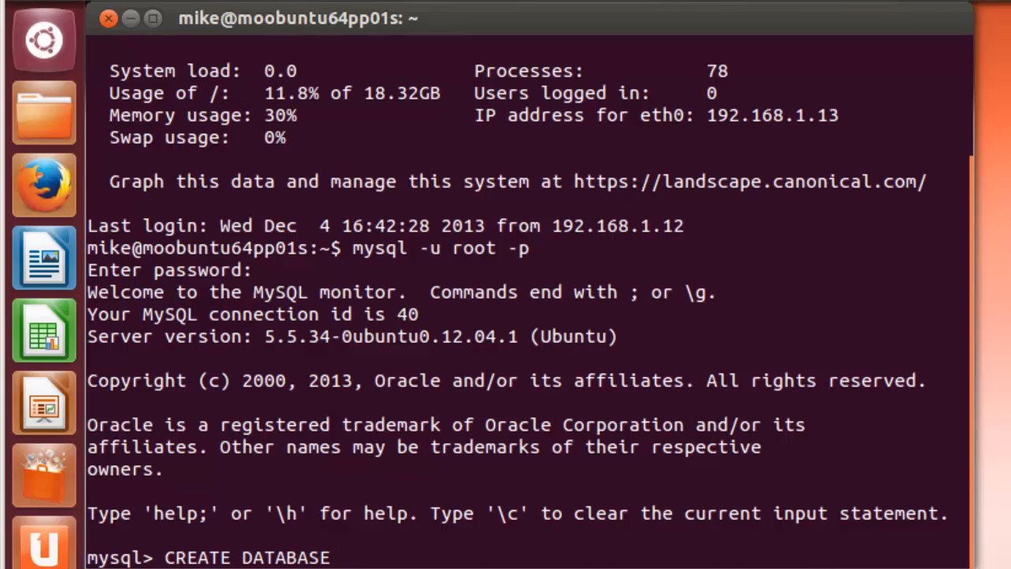
type(" moodl")
type("e")
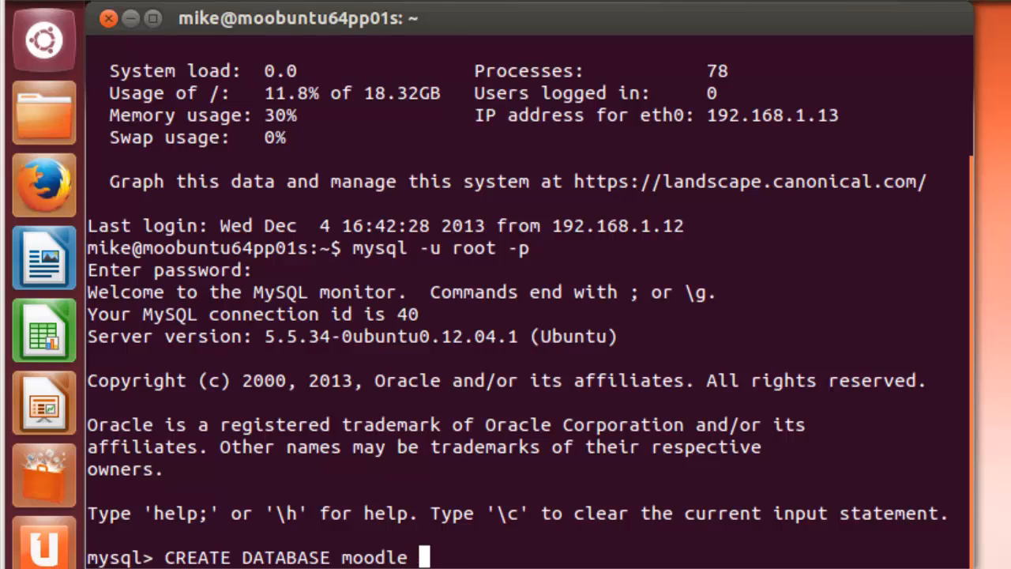
type(" DEAFAULT CHARACTER")
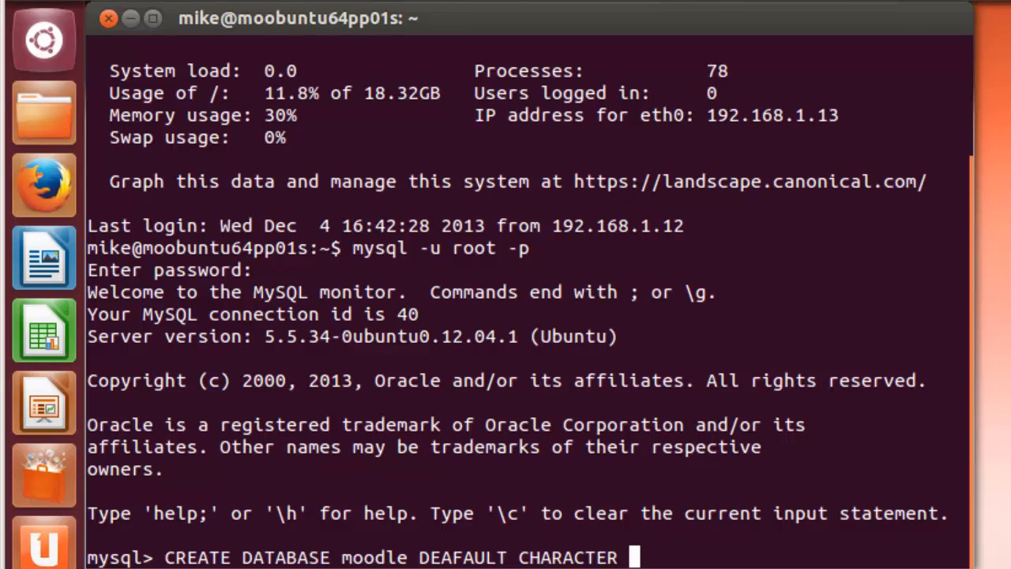
type(" SET ")
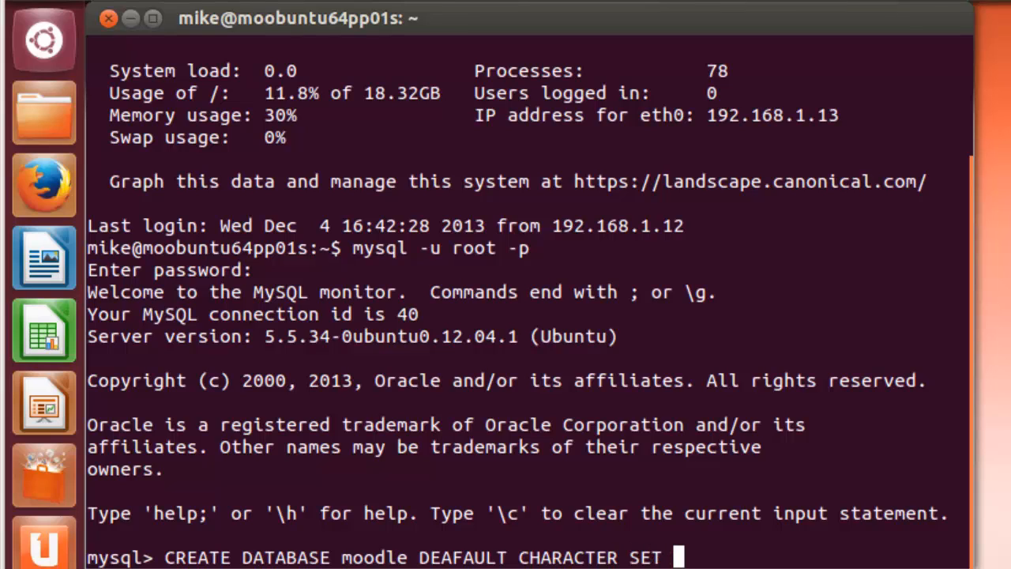
type("utf8")
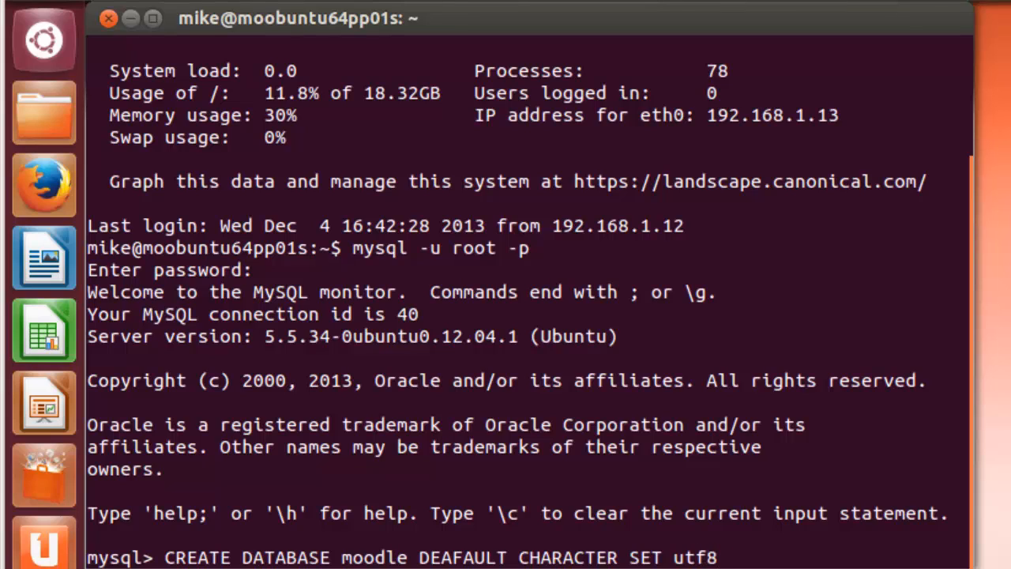
type(";")
- Run CREATE DATABASE moodle with utf8 default charset, correcting DEAFAULT to DEFAULT after the first failure
key("Return")
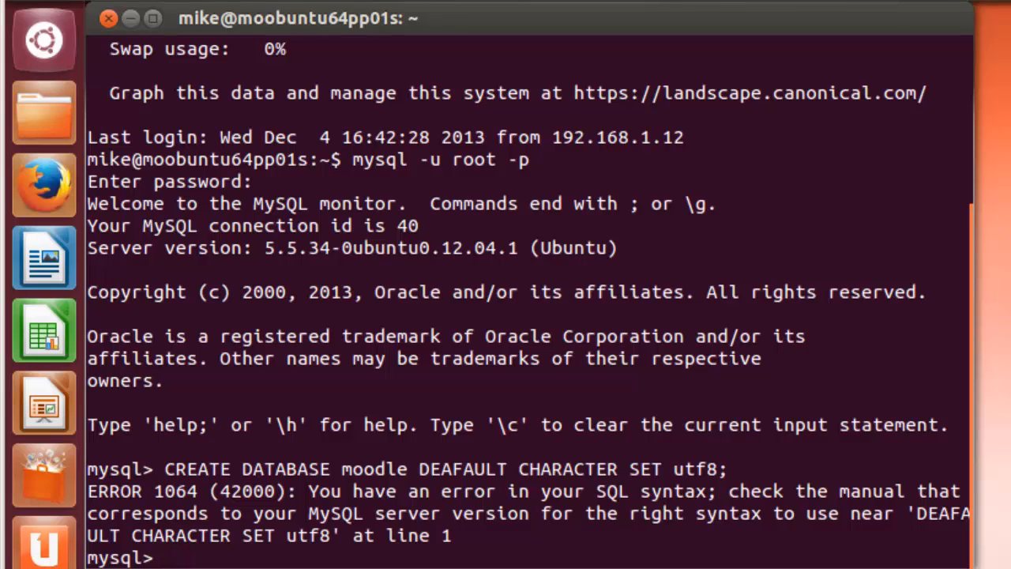
key("Up")
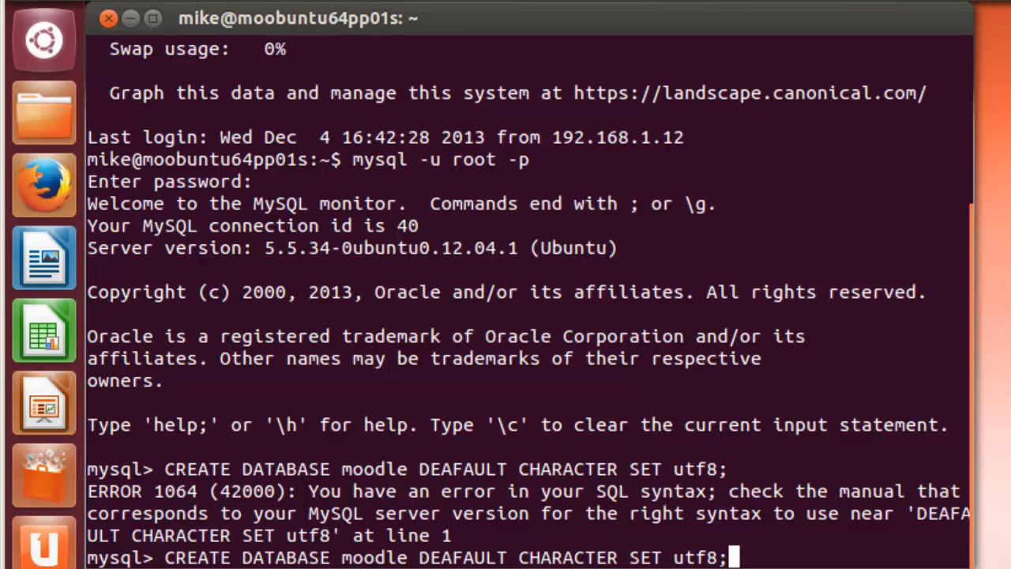
key("Left")
key("ctrl+Left")
key("ctrl+Left")
key("Left")
key("Left")
key("Left")
key("Left")
key("Left")
key("Left")
key("Left")
key("Left")
key("Left")
key("Left")
key("Left")
key("Left")
key("Left")
key("Left")
key("Left")
key("BackSpace")
key("Return")
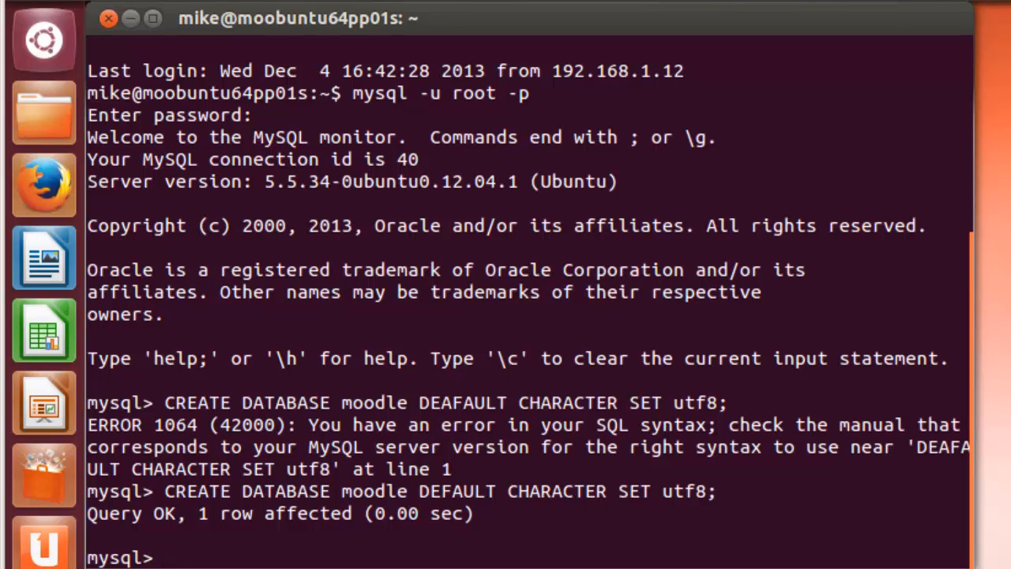
type("GRANT")
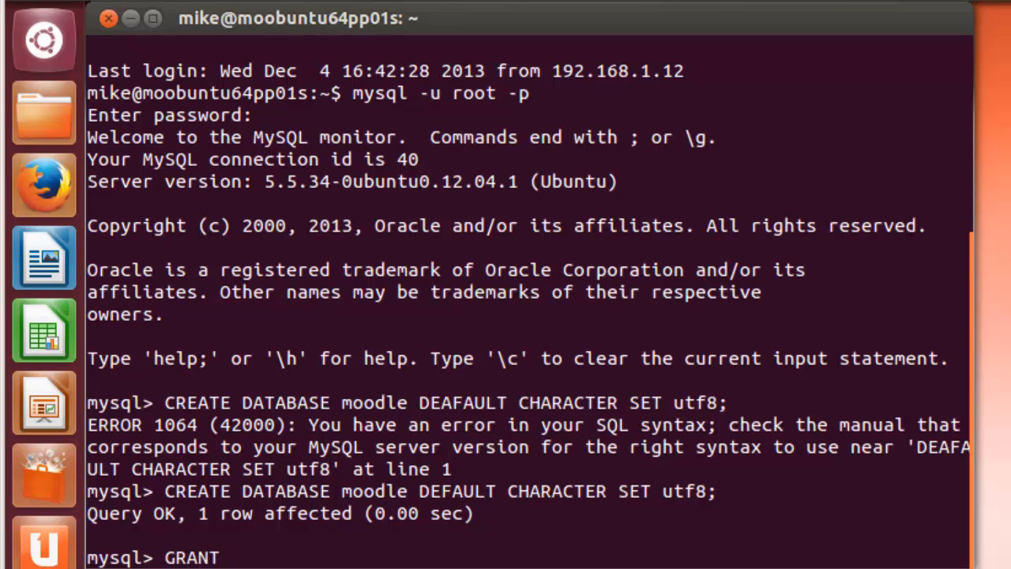
type(" ALL")
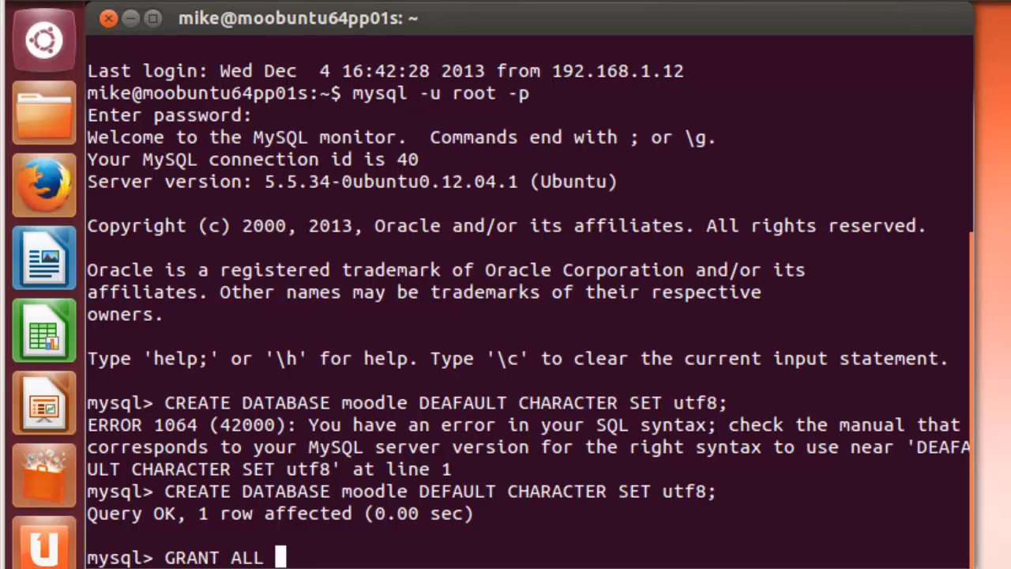
type("PR")
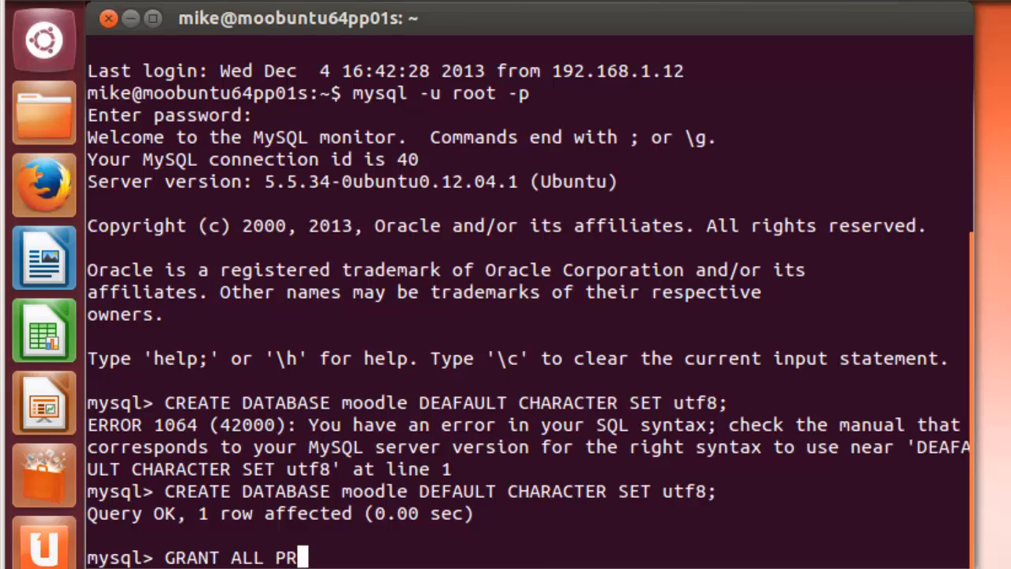
type("IVILEGES")
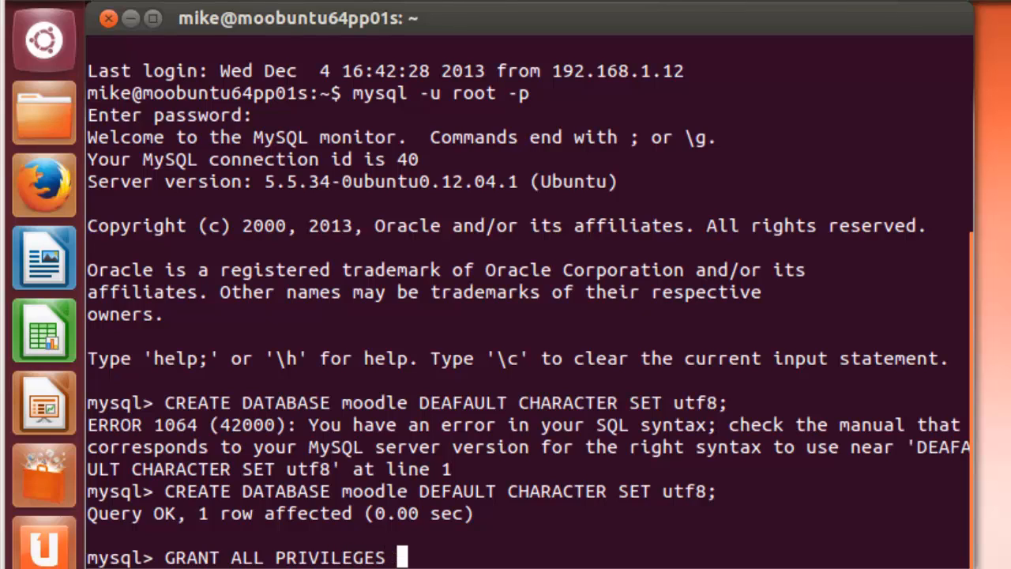
type(" on ")
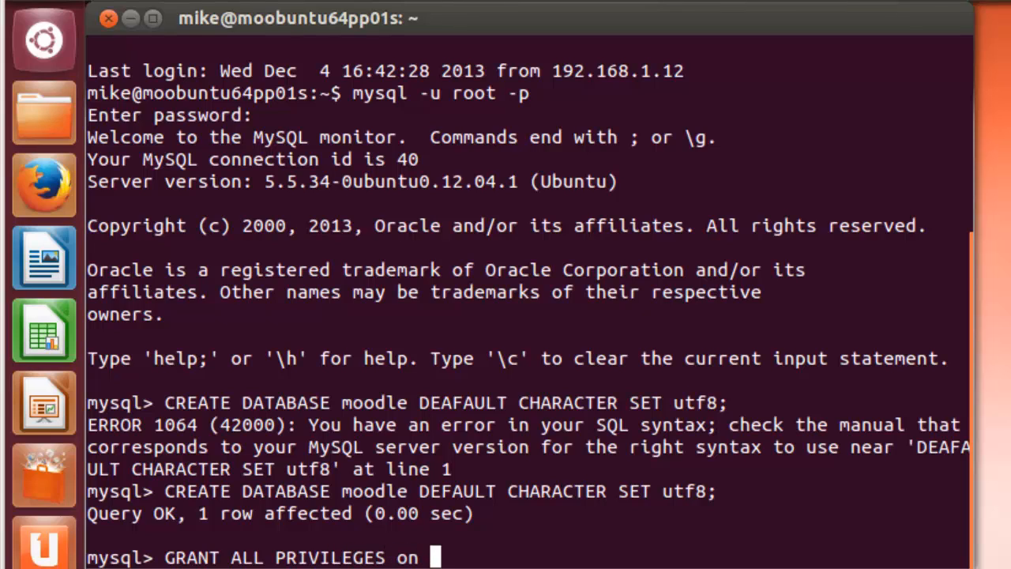
type("moodle.*")
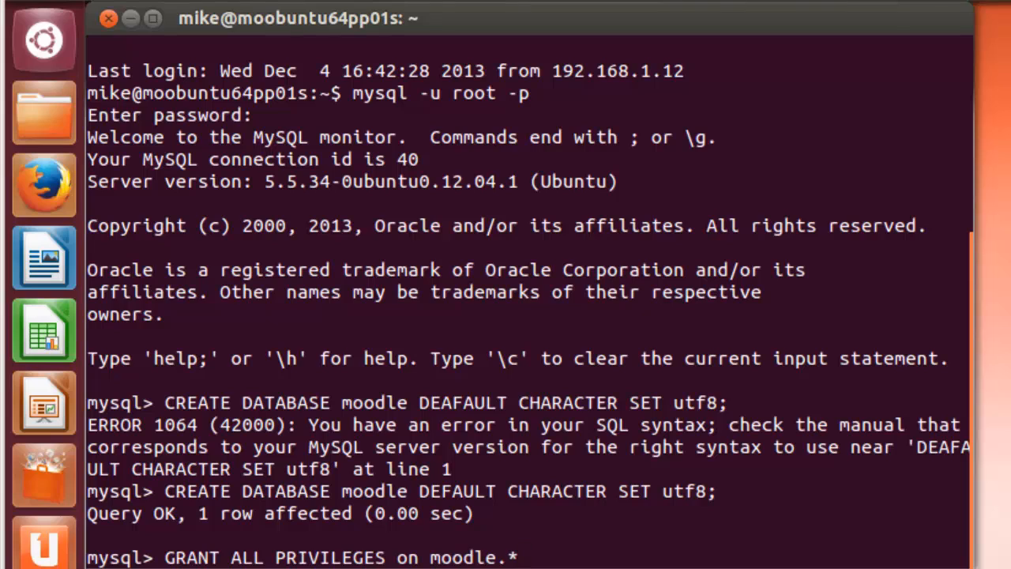
type(" to ")
type("'")
type("moodleus")
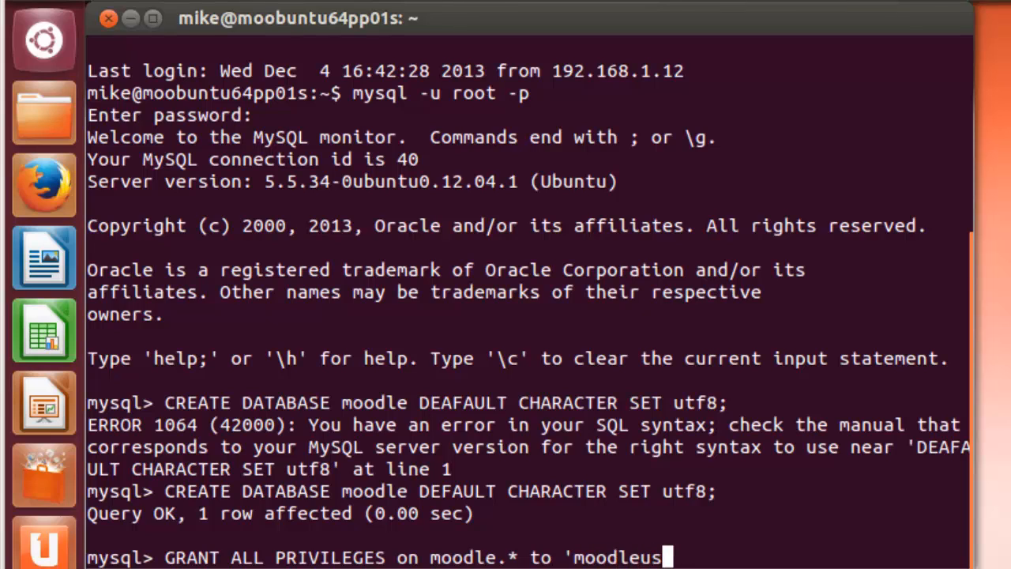
type("er")
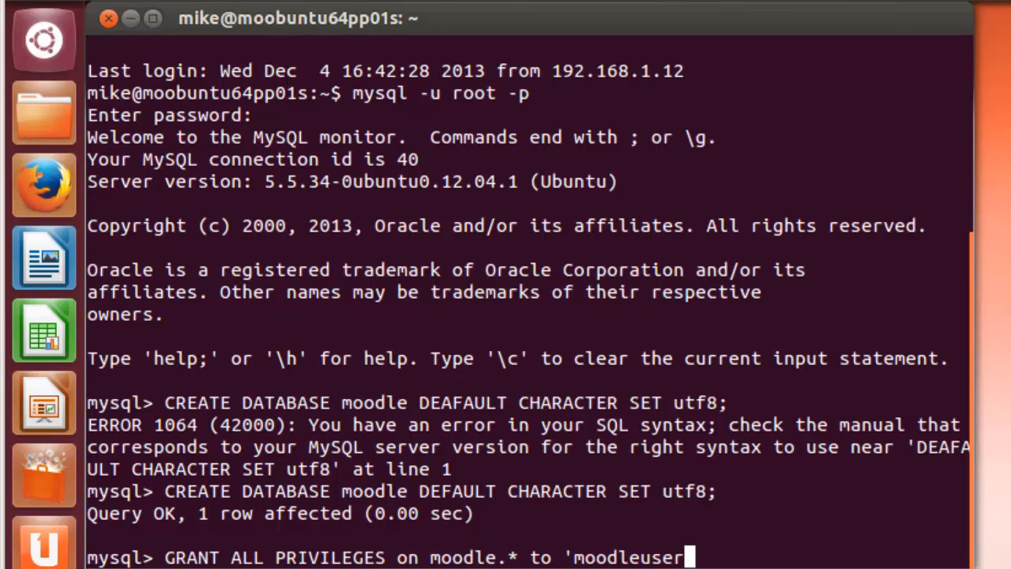
type("'")
type("@")
type("'local")
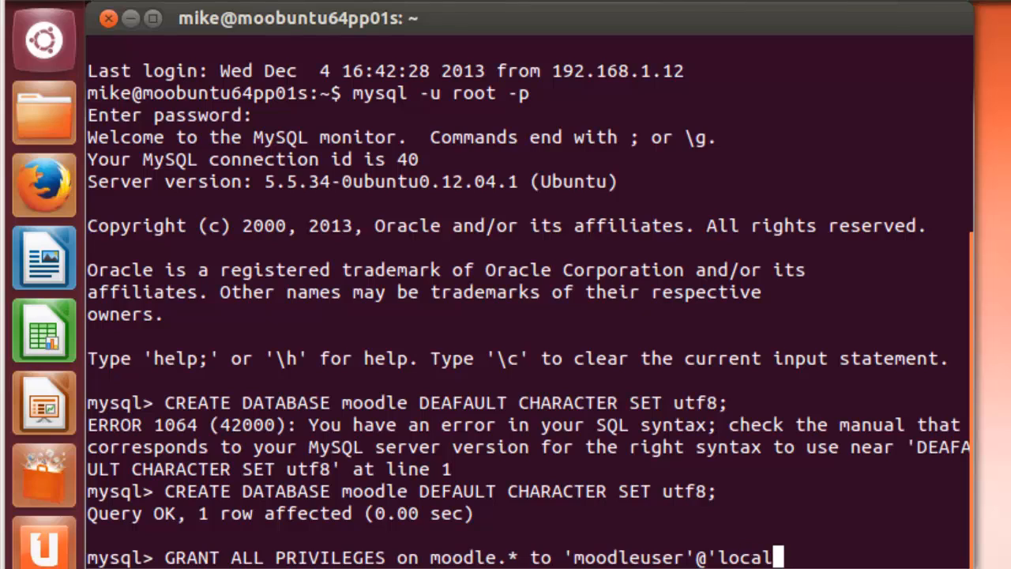
type("host'")
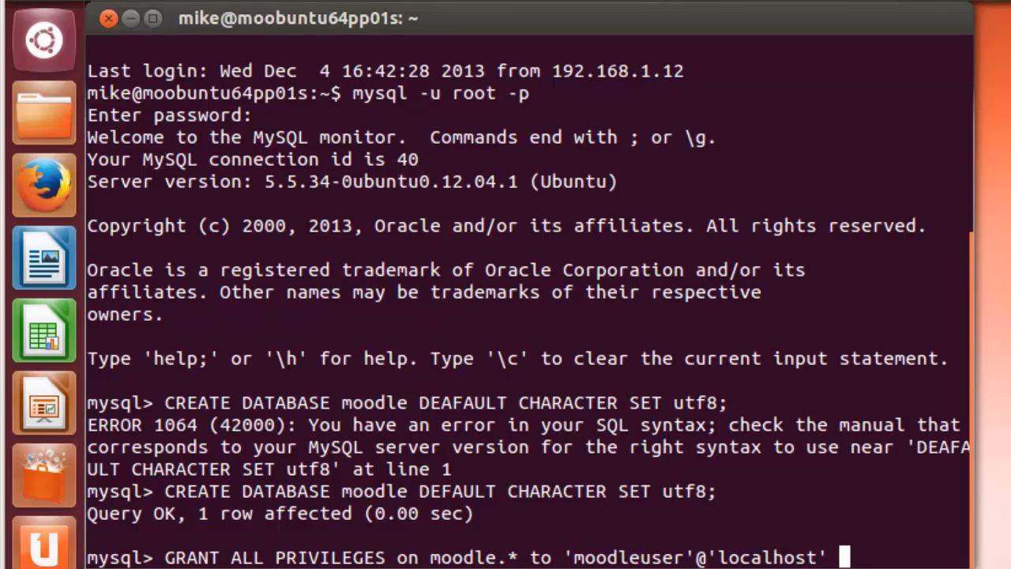
type(" I")
type("DENTIF")
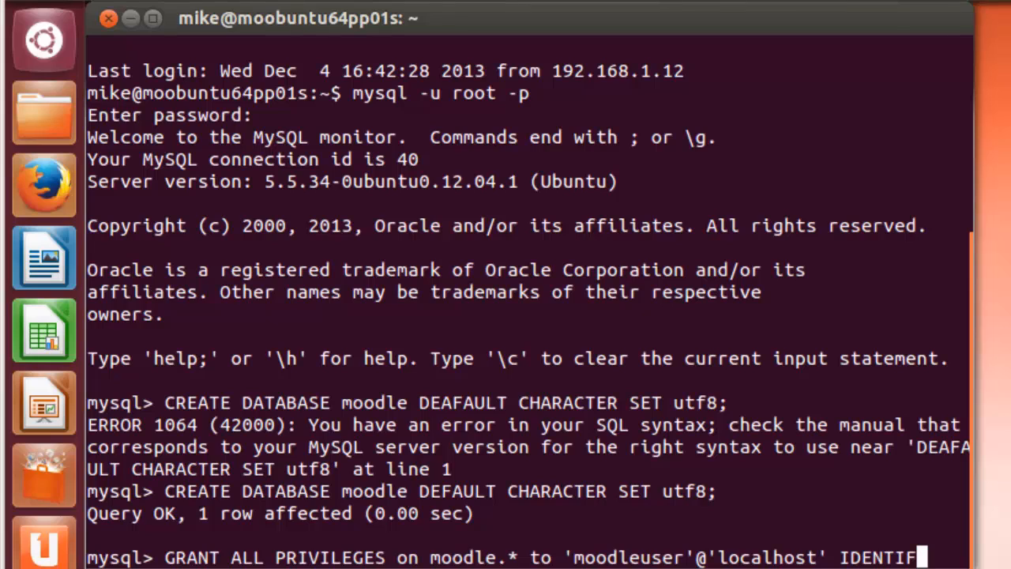
type("IED B")
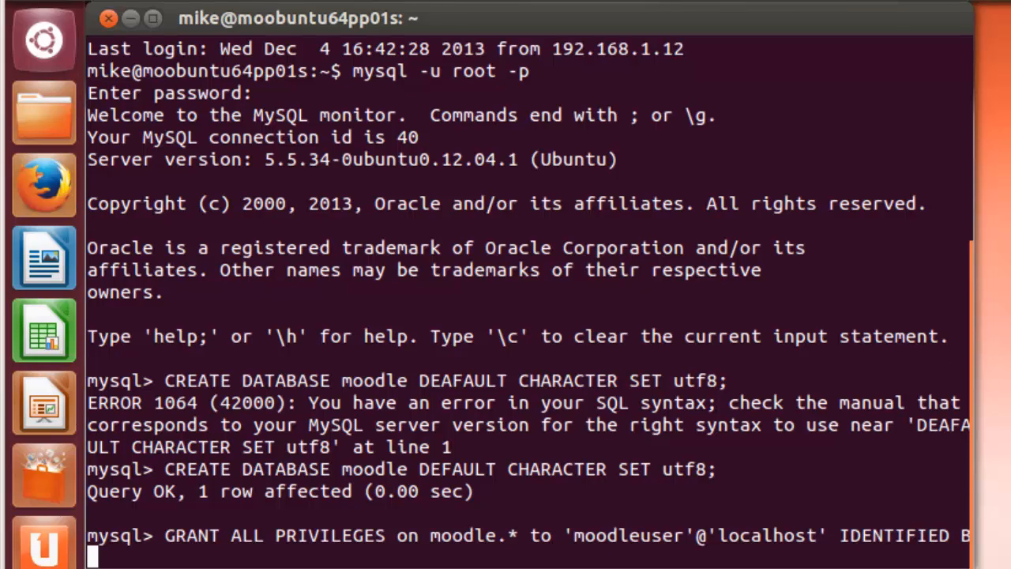
type("Y '")
type("yourpassword'")
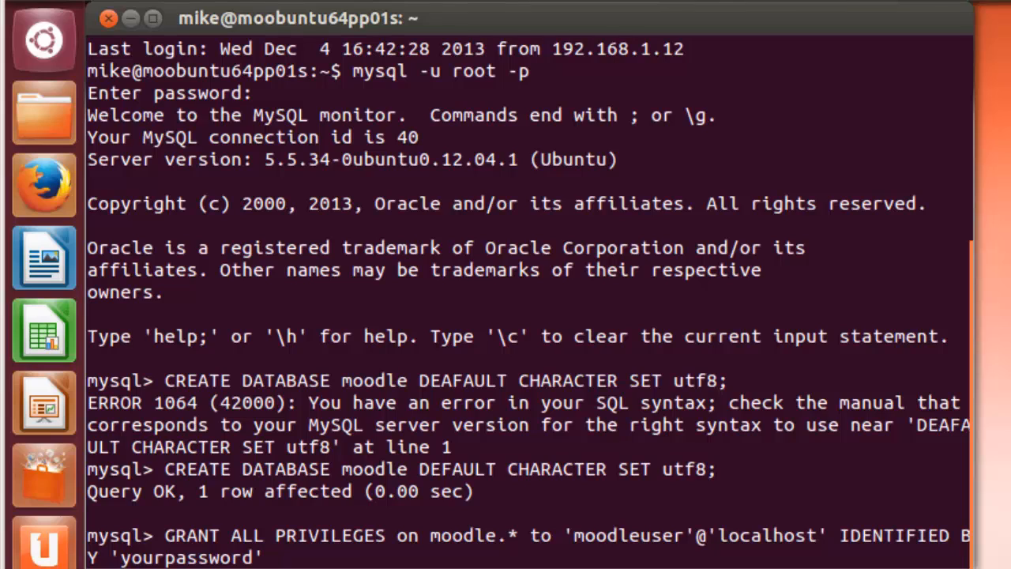
type(";")
- Grant moodleuser@localhost all privileges on moodle.* identified by its password
key("Return")
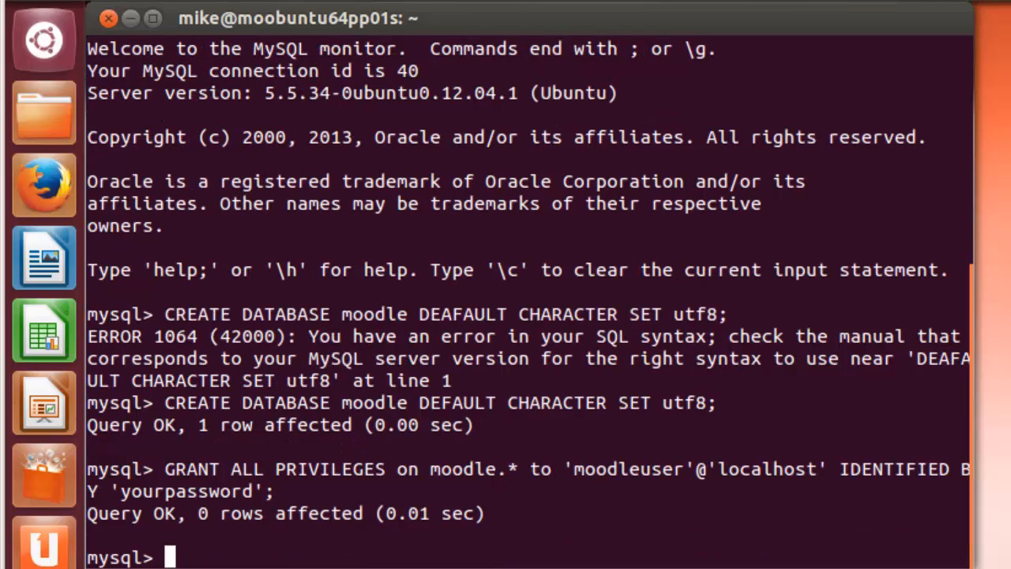
type("FLUSH PRIVILEGES;")
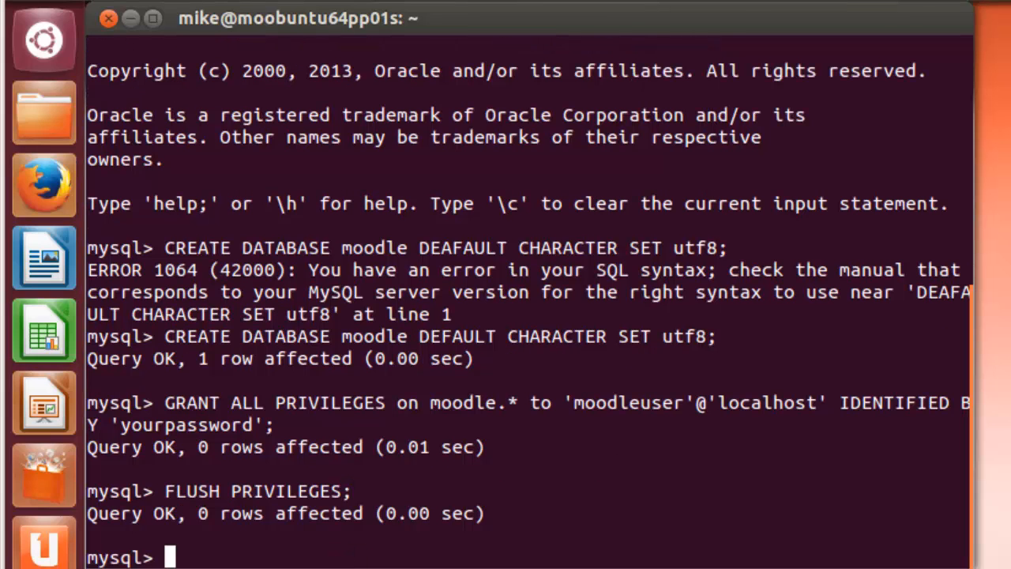
type("SHO")
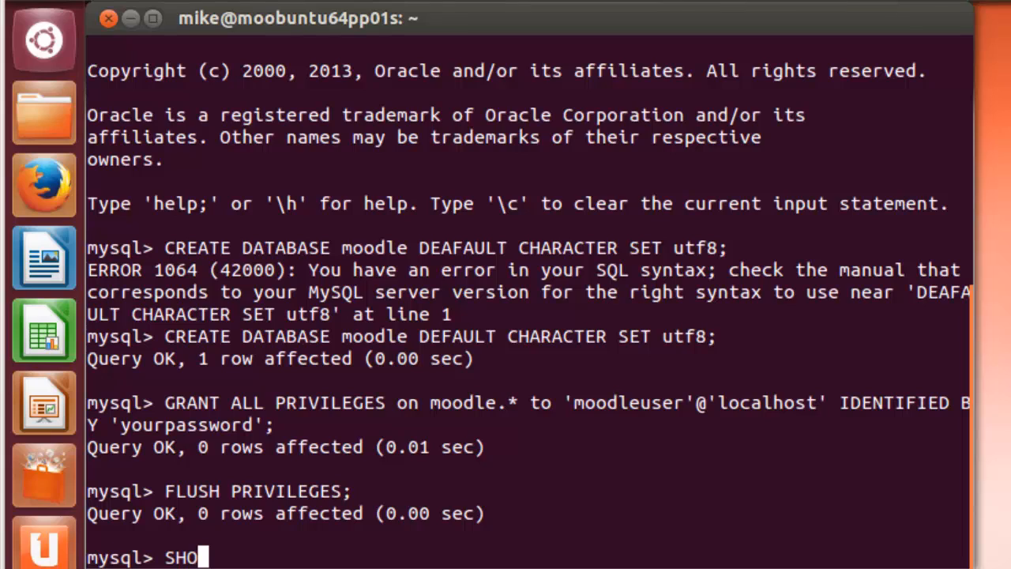
type("W DATABASES;")
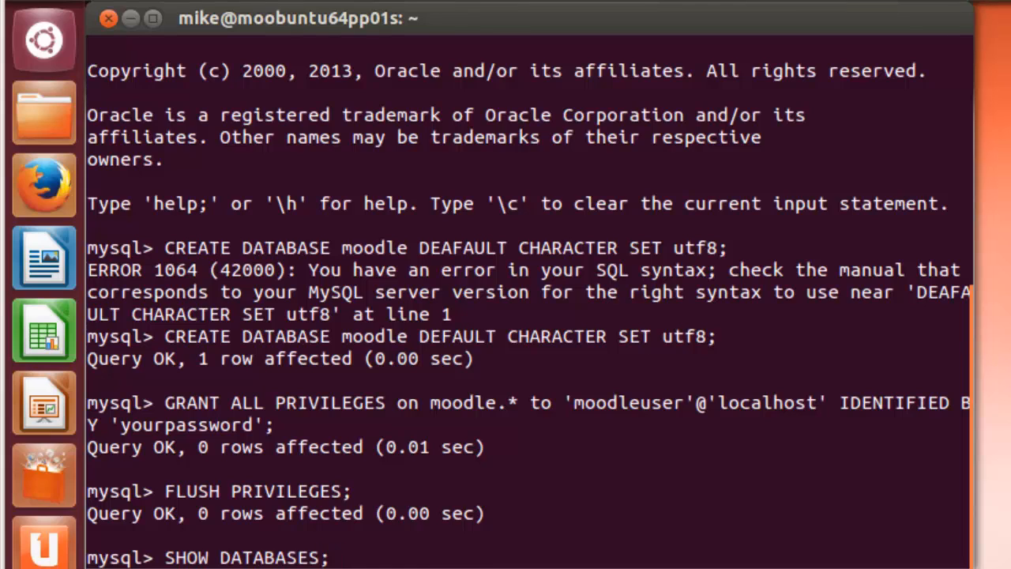
- List databases to confirm moodle exists, then quit the MySQL monitor
key("Return")
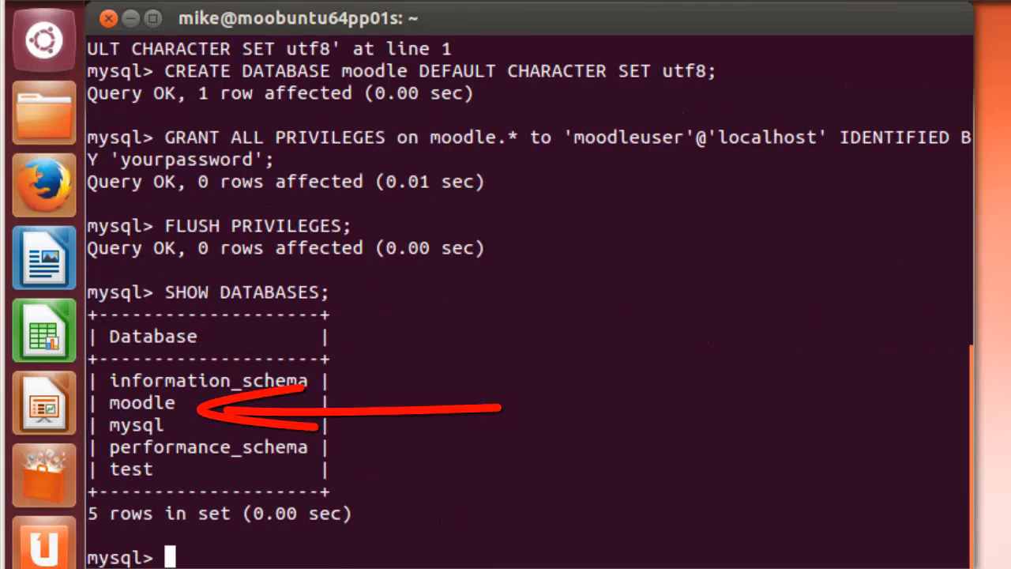
type("qui")
type("t")
key("Return")
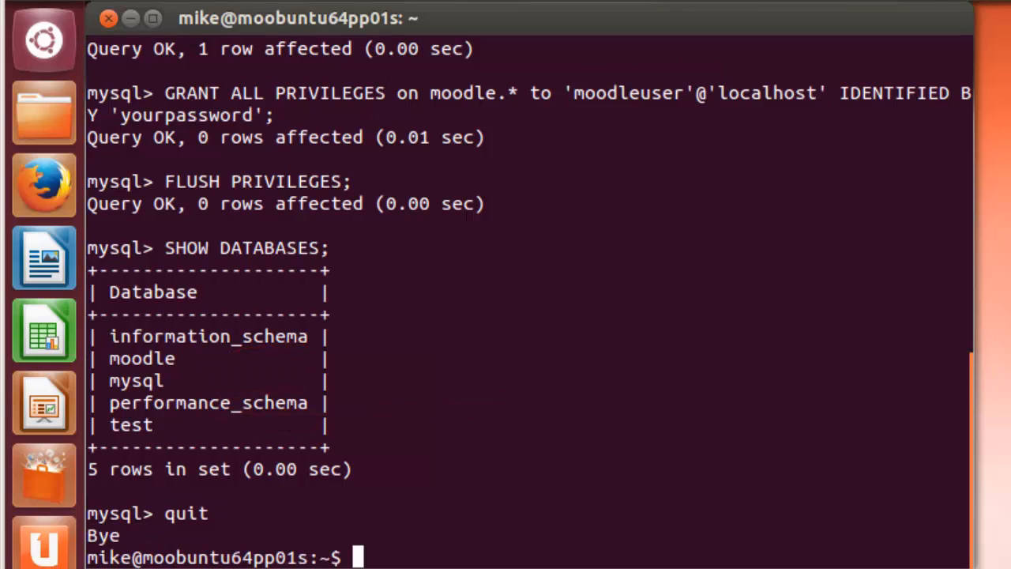
type("sudo ")
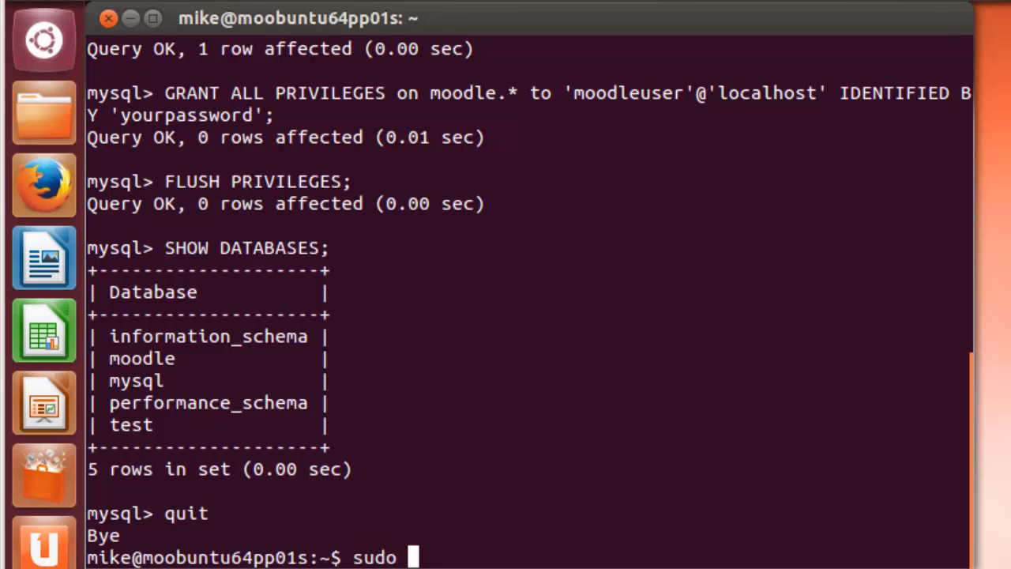
type("service apache2 restart")
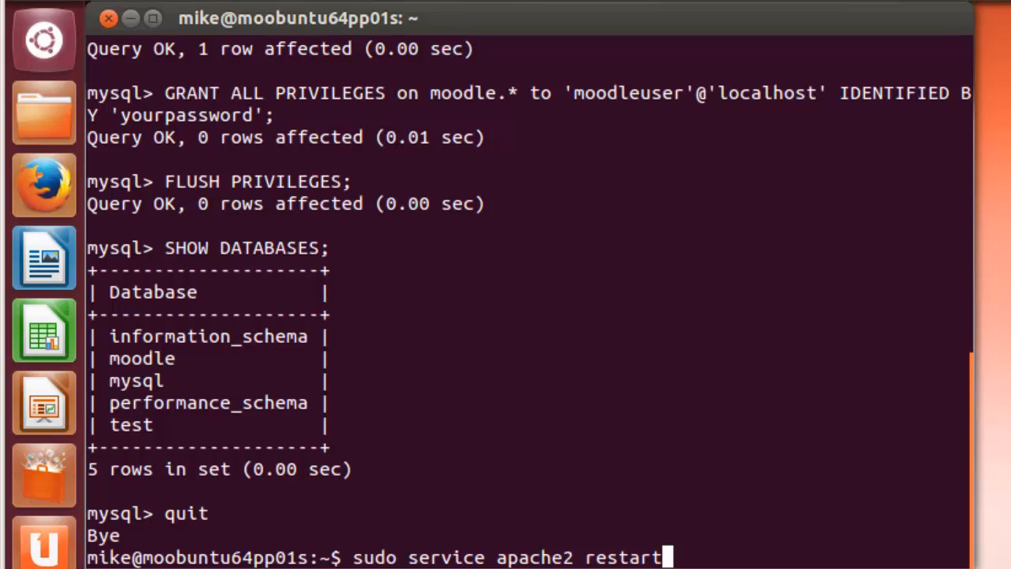
- Restart Apache with sudo service apache2 restart, then switch to the desktop workspace
key("Return")
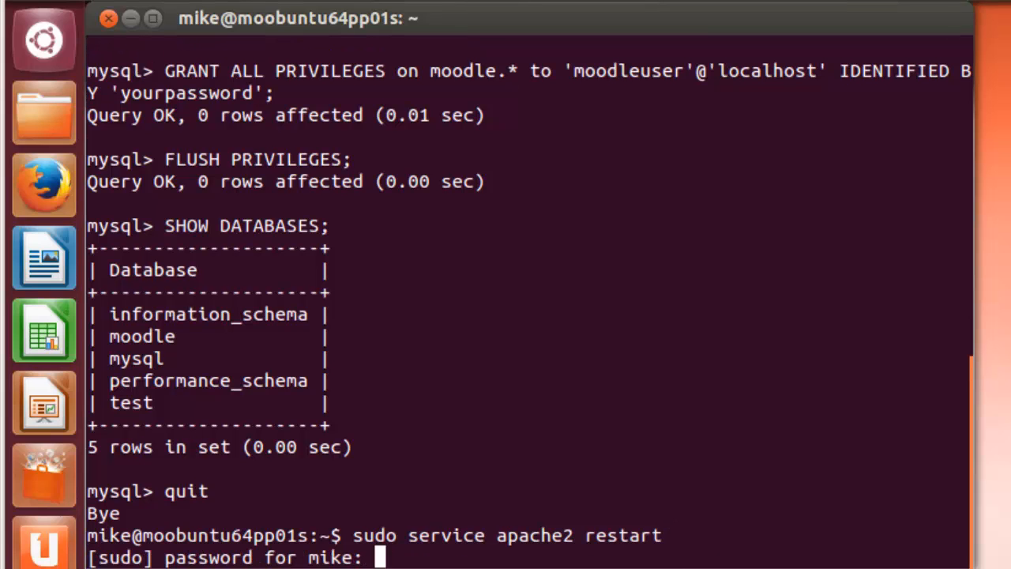
key("Return")
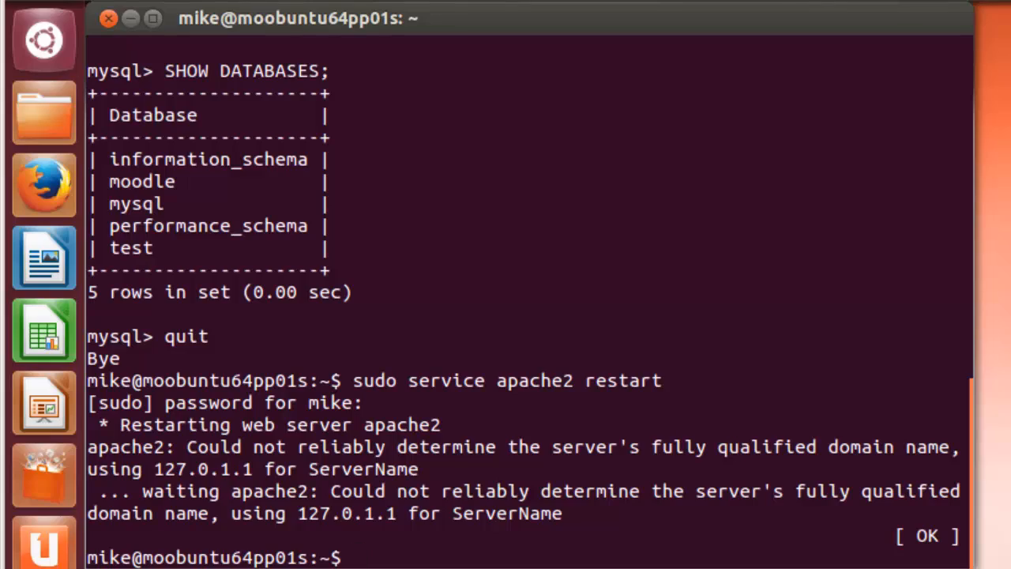
key("ctrl+alt+Right")
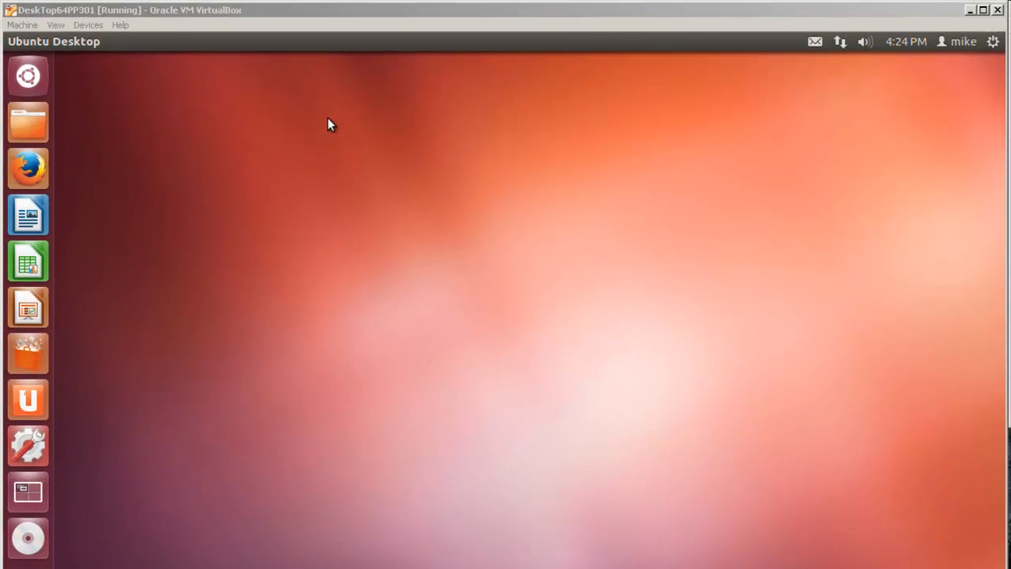
left_click(28, 77)
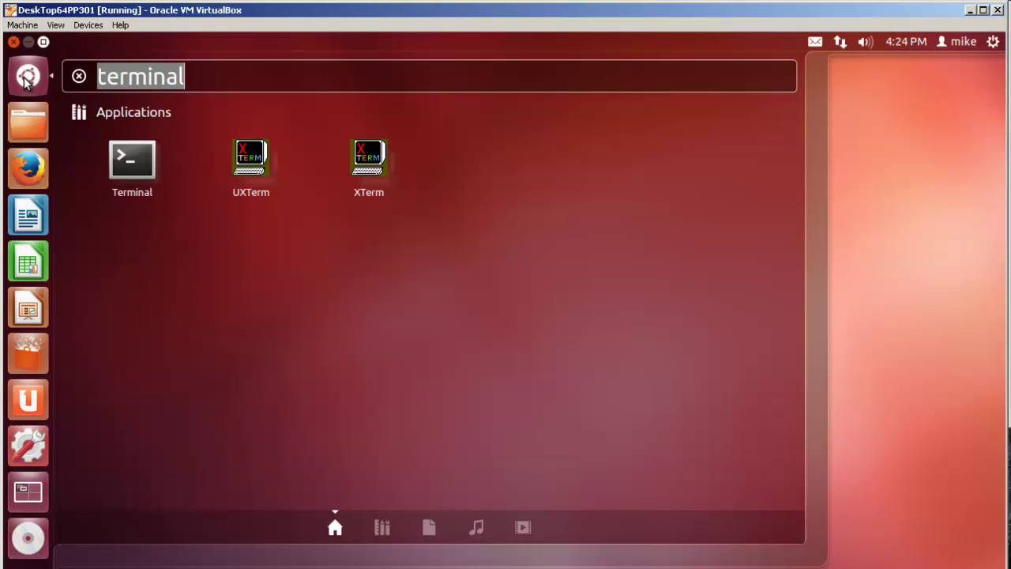
left_click(136, 155)
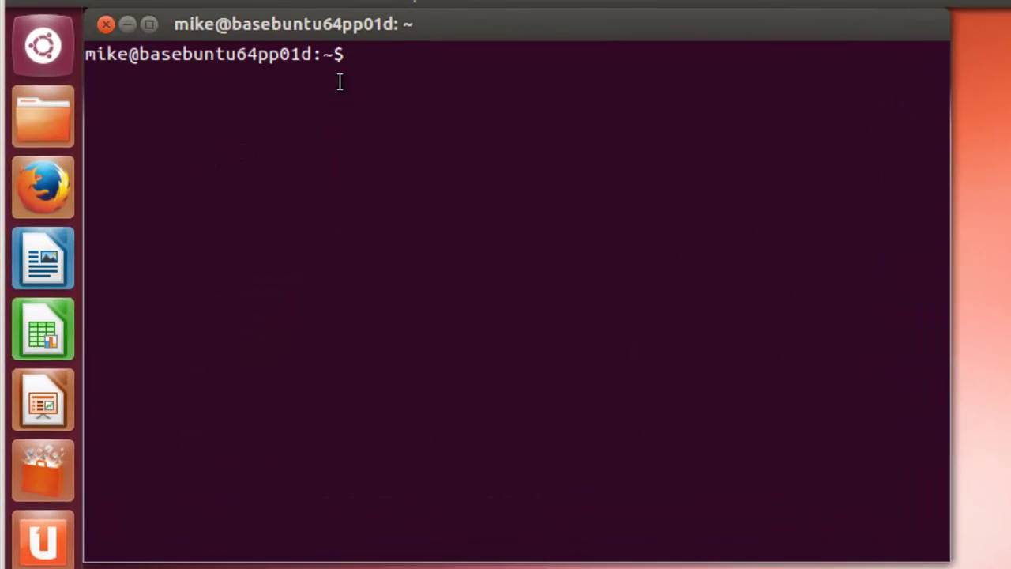
type("ssh ")
type("mike@192.168.1.132")
key("BackSpace")
key("Return")
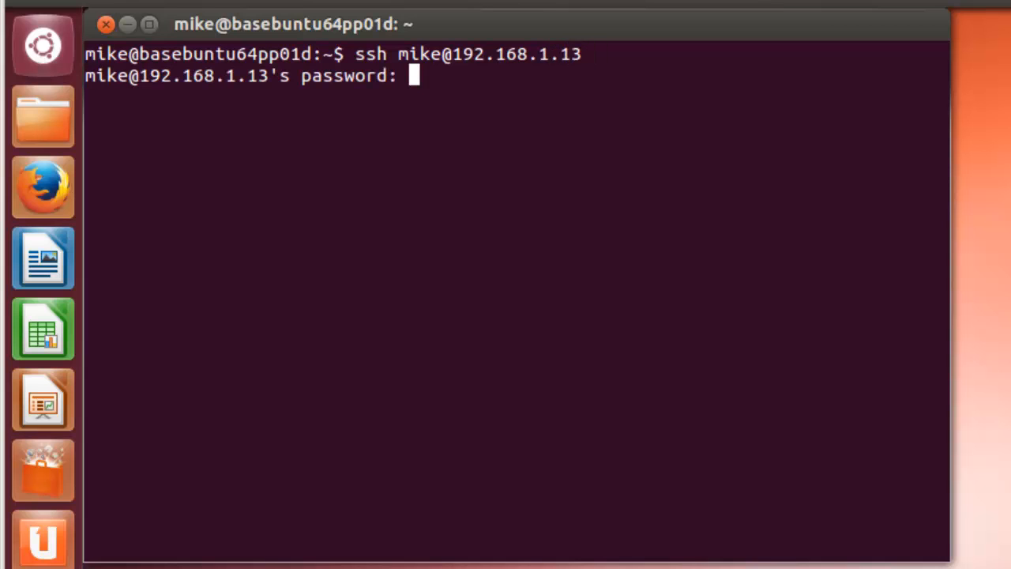
key("Return")
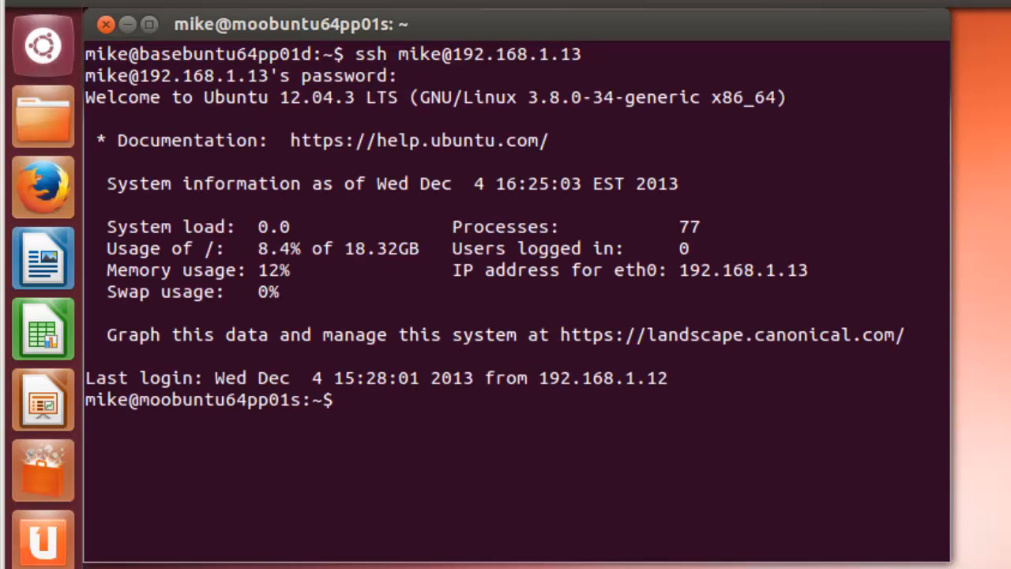
type("cd /var")
- In /var, create the moodledata directory with sudo mkdir, entering the password
key("Return")
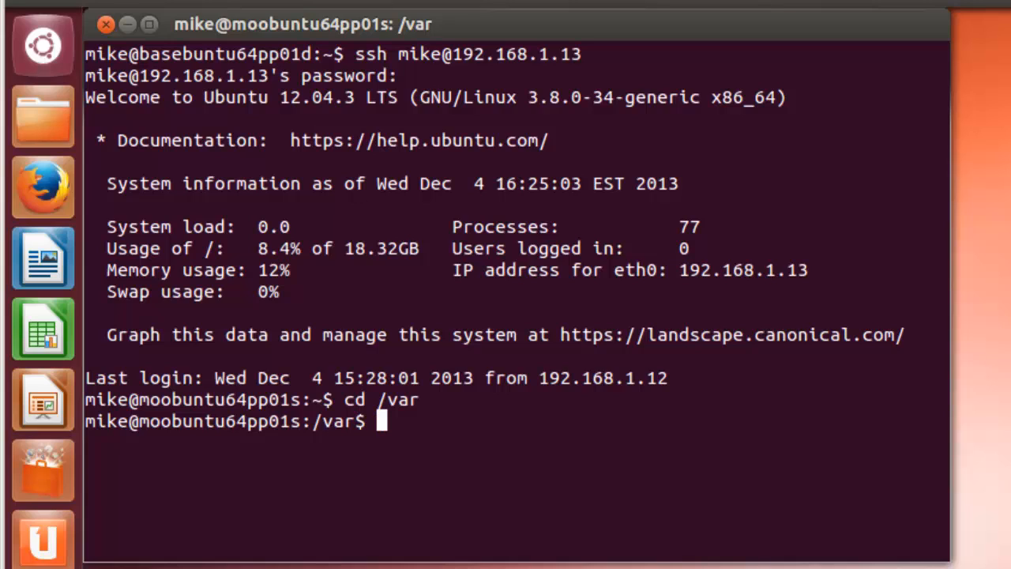
type("ls")
key("Return")
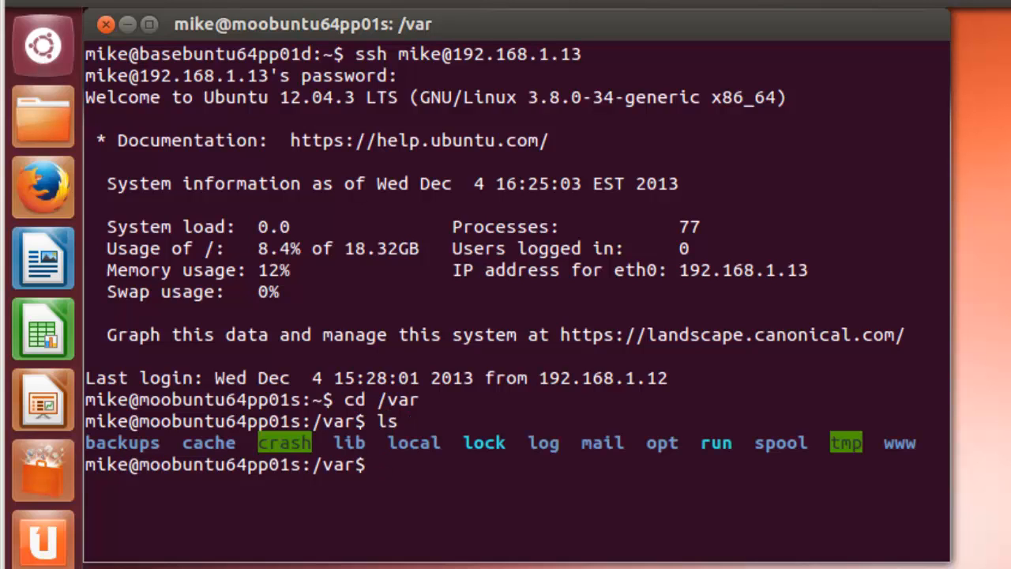
type("sudo mkdir moodl")
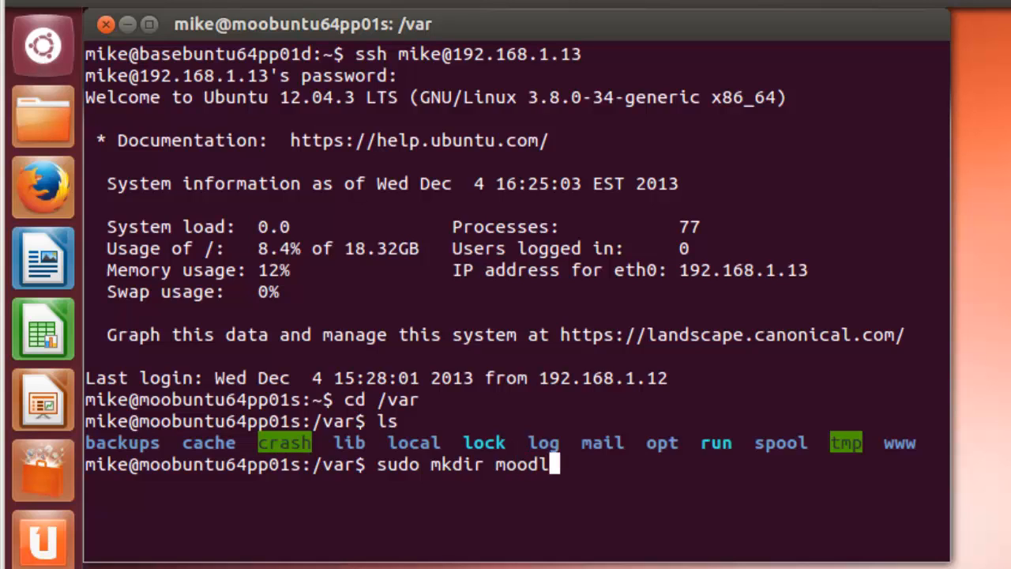
type("edata")
key("Return")
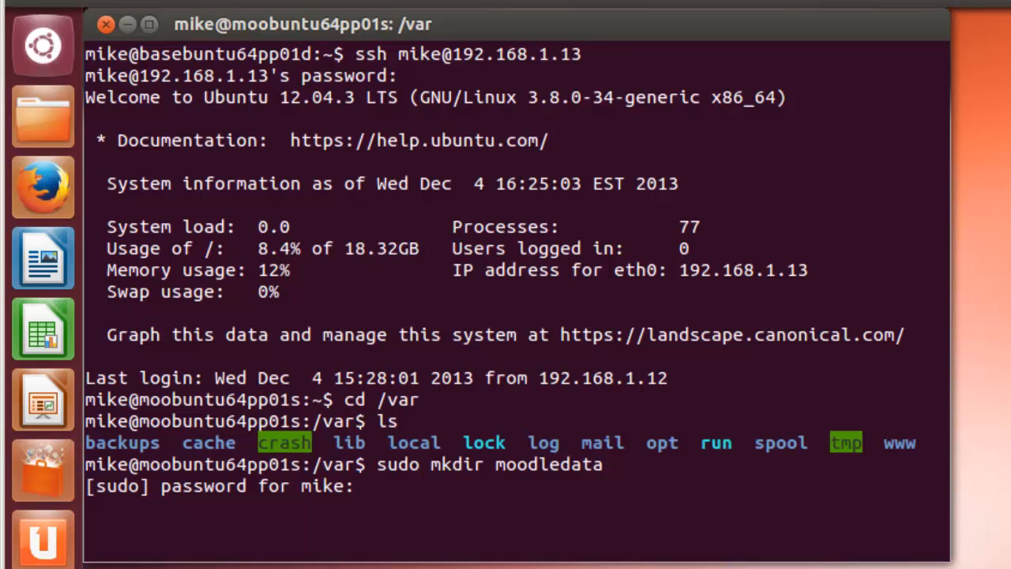
key("Return")
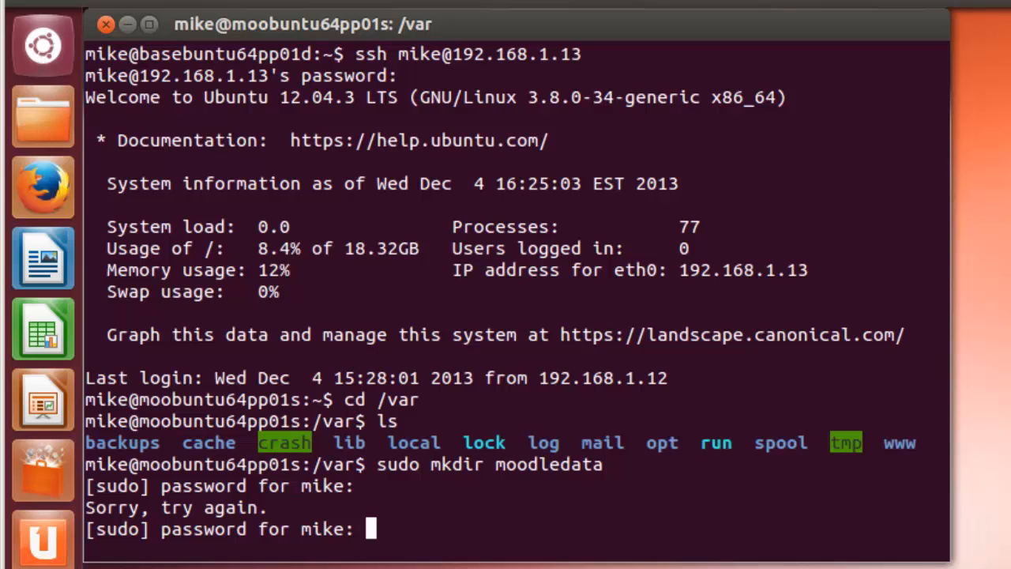
key("Return")
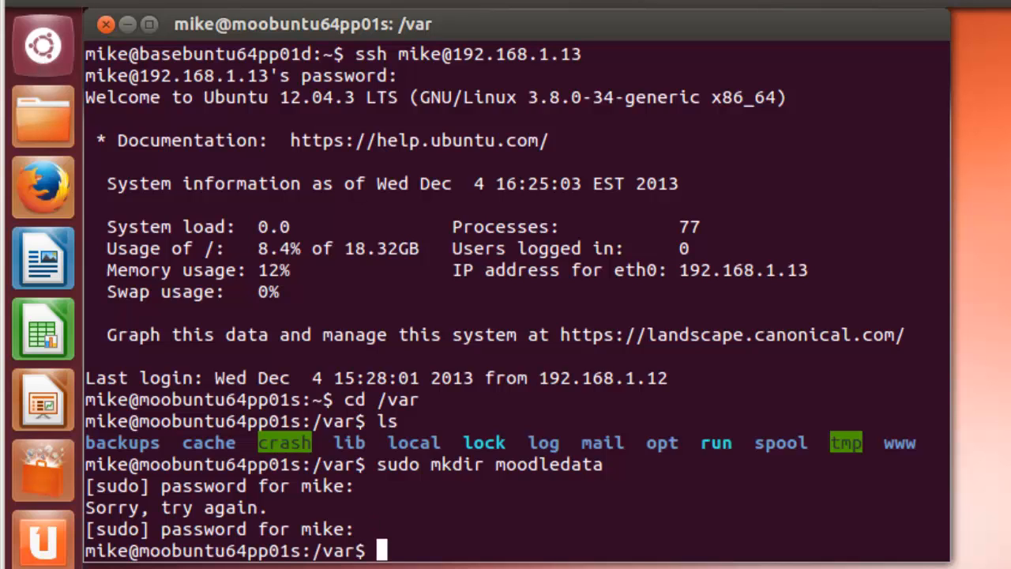
type("ls")
- List /var normally and with ls -l to verify the root-owned moodledata directory
key("Return")
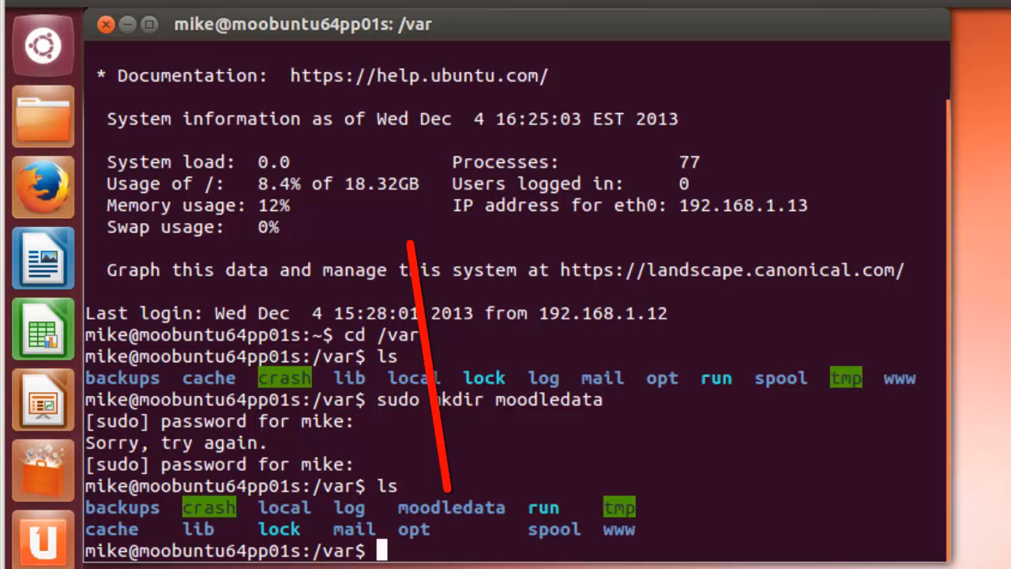
type("ls -l")
key("Return")
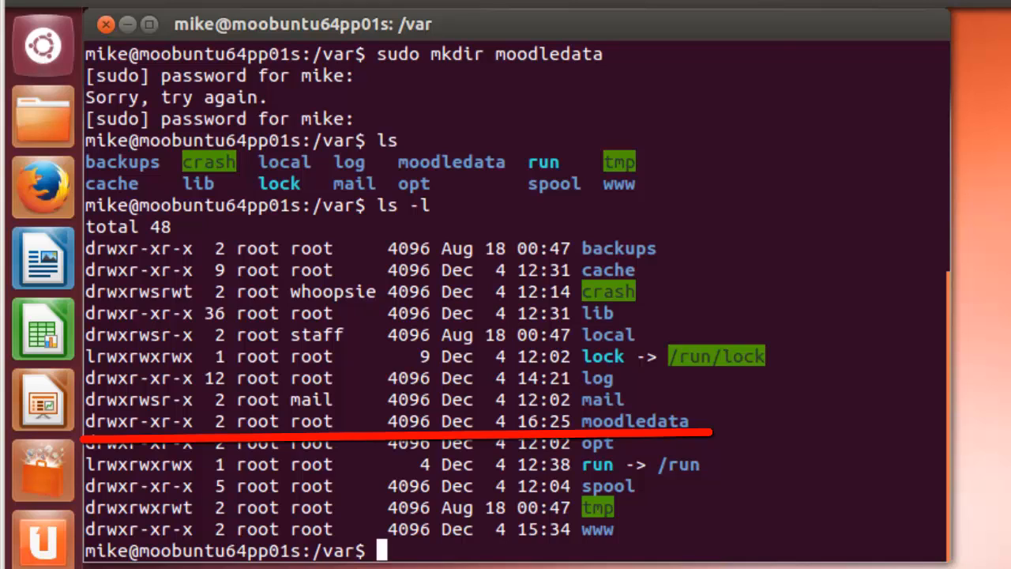
type("sudo chown")
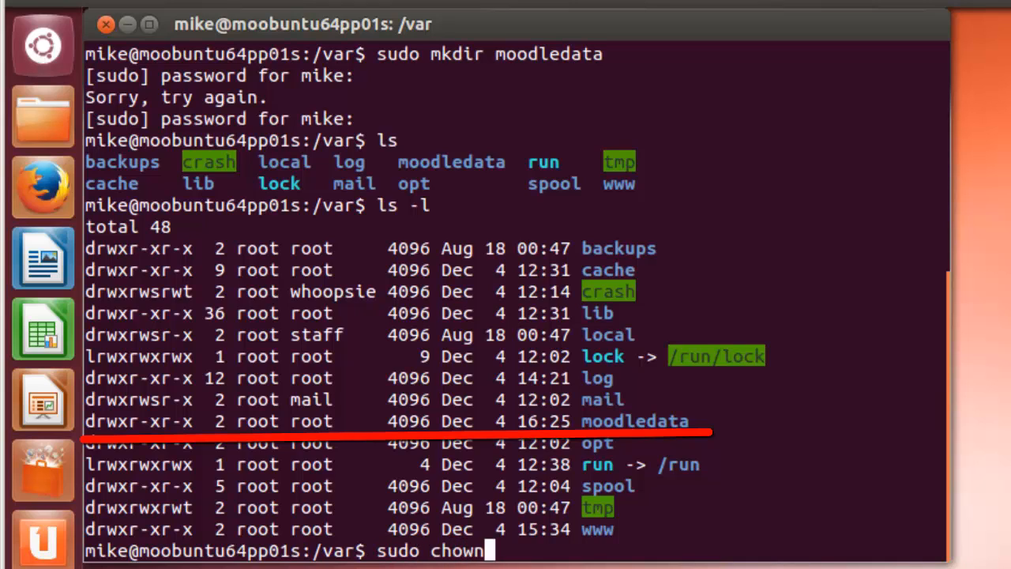
type(" -R")
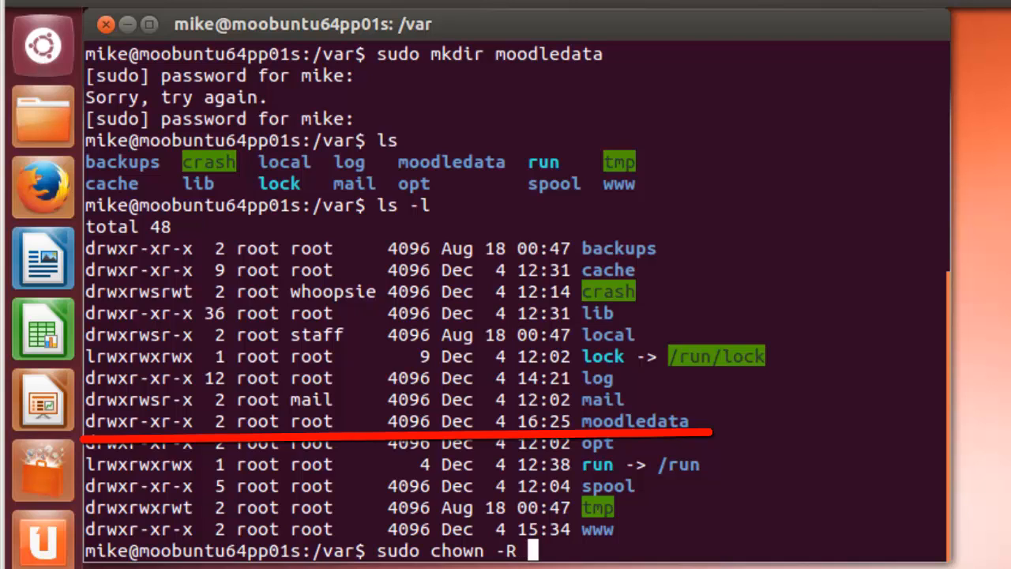
type(" m")
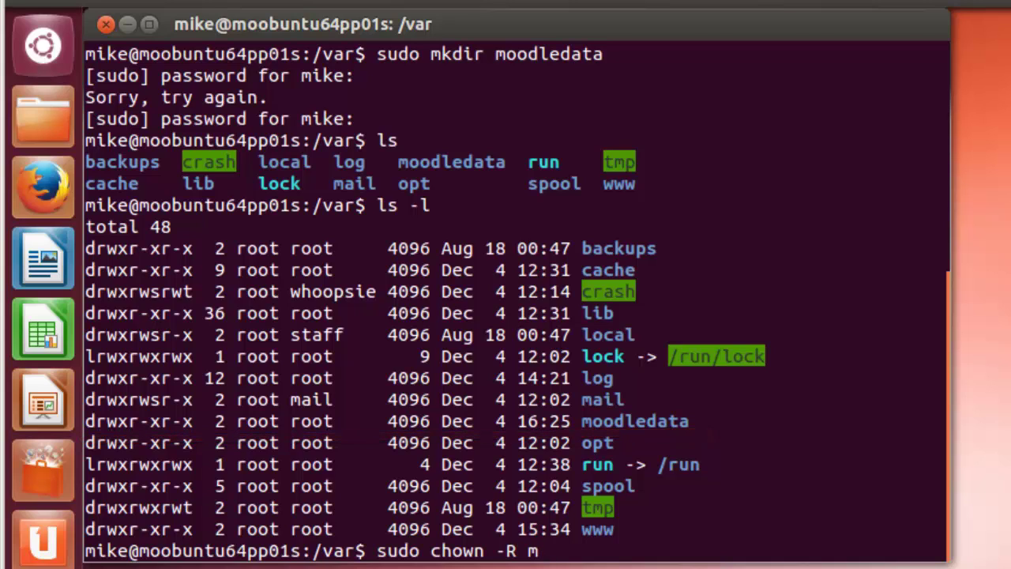
- Give moodledata to the web server user, check ownership with ls -l, and log out of the server
key("BackSpace")
type("www-data:www")
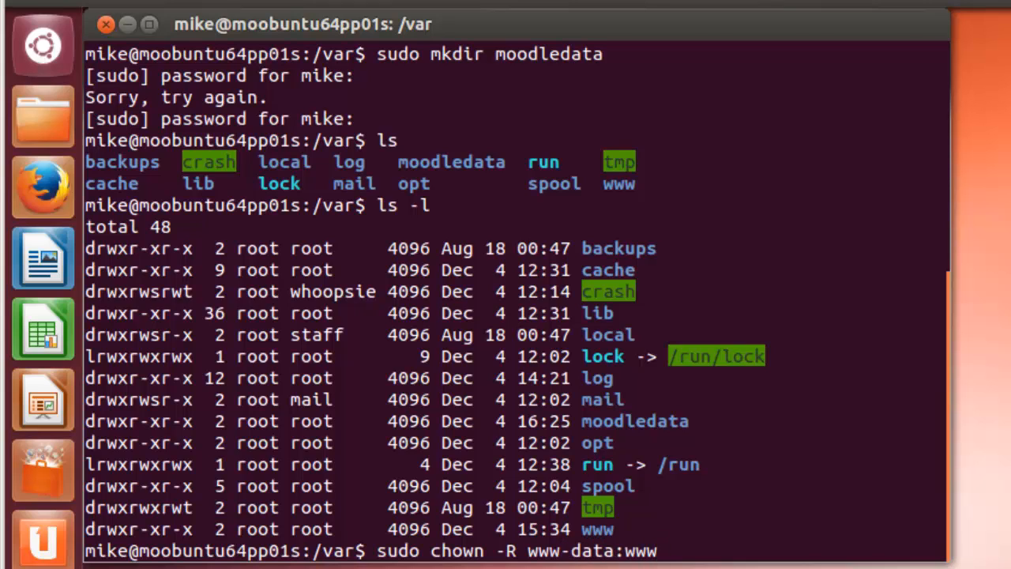
type("-data")
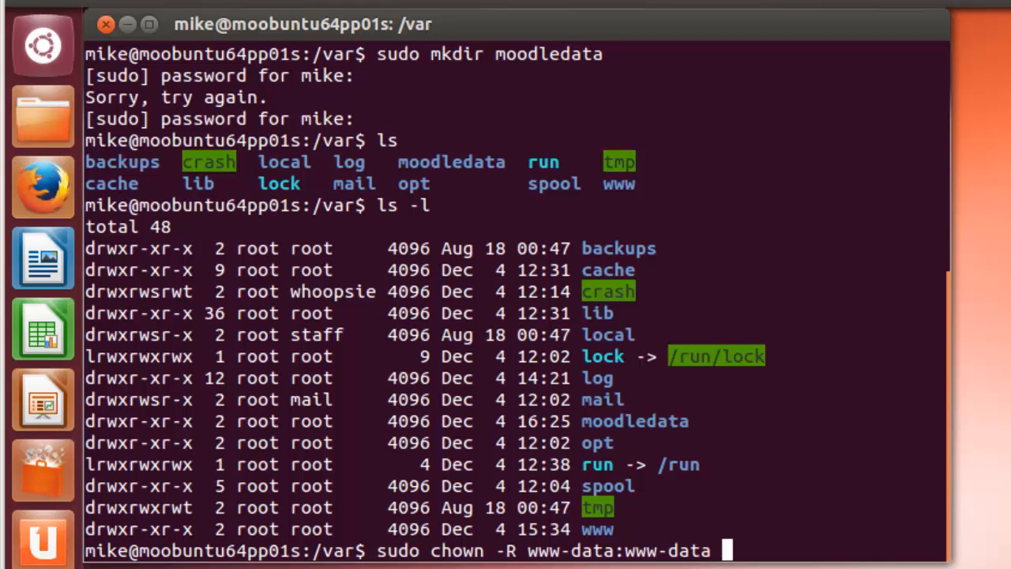
type(" moodledata")
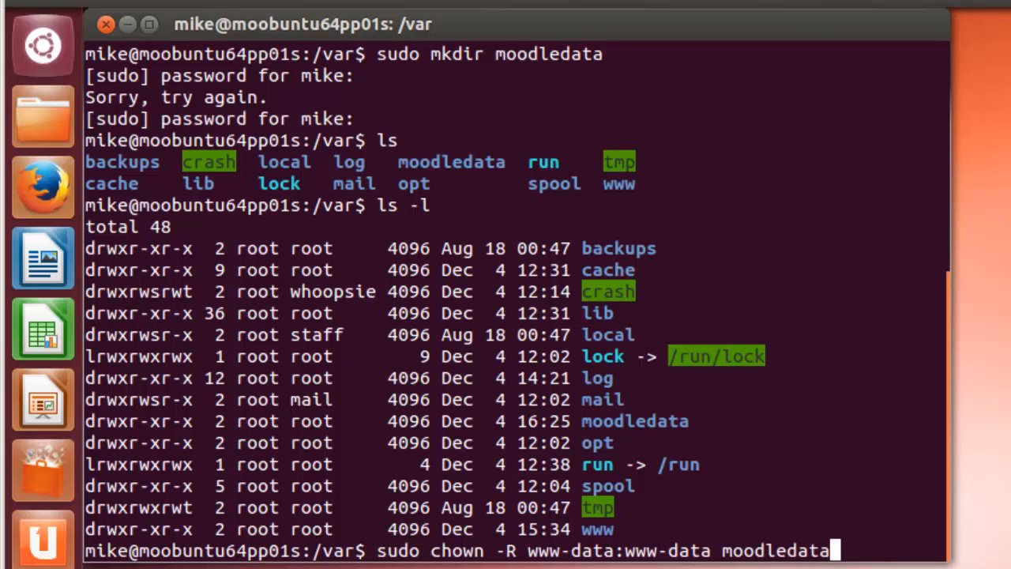
key("Return")
type("l")
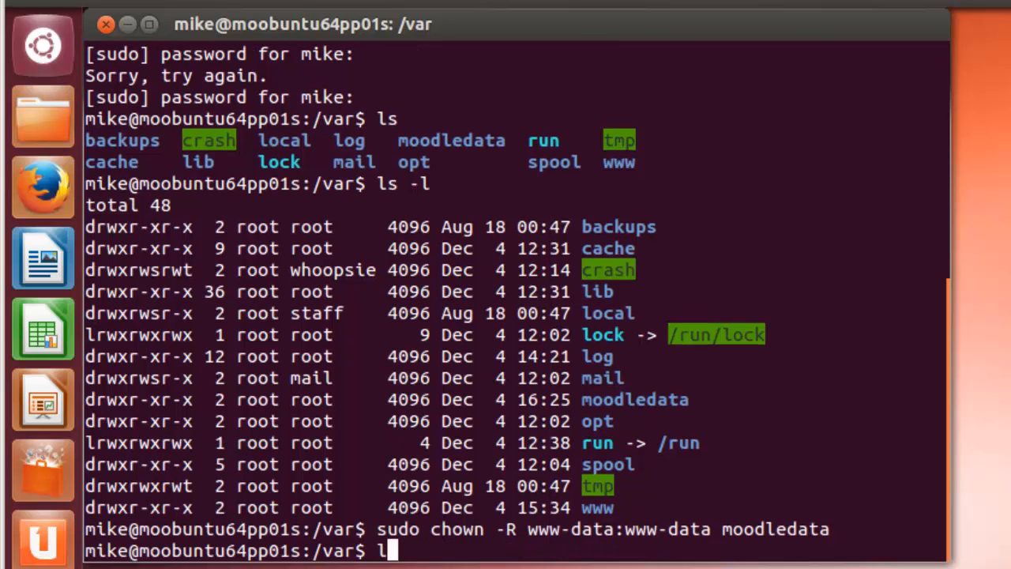
type("s -l")
key("Return")
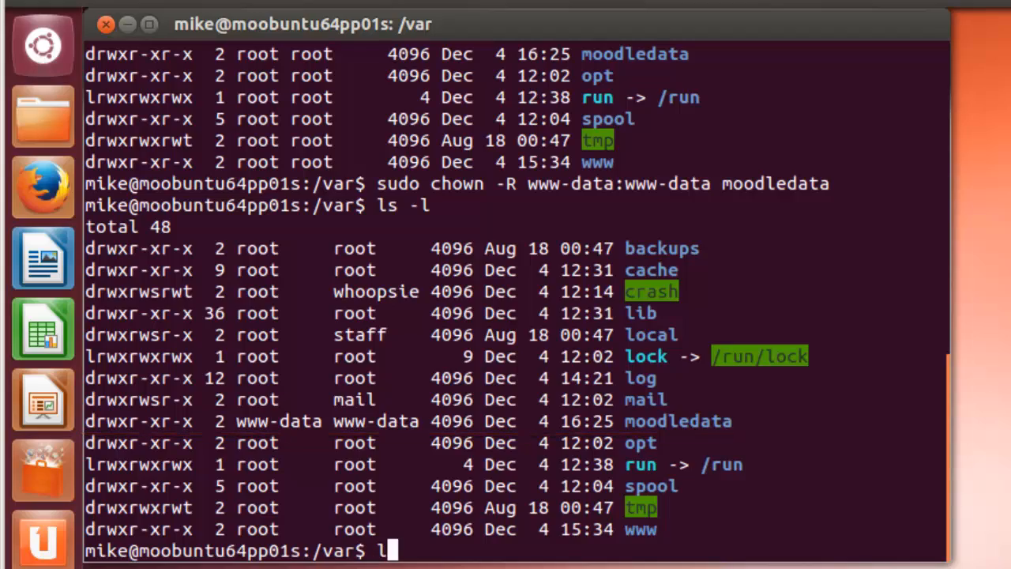
type("logout")
key("Return")
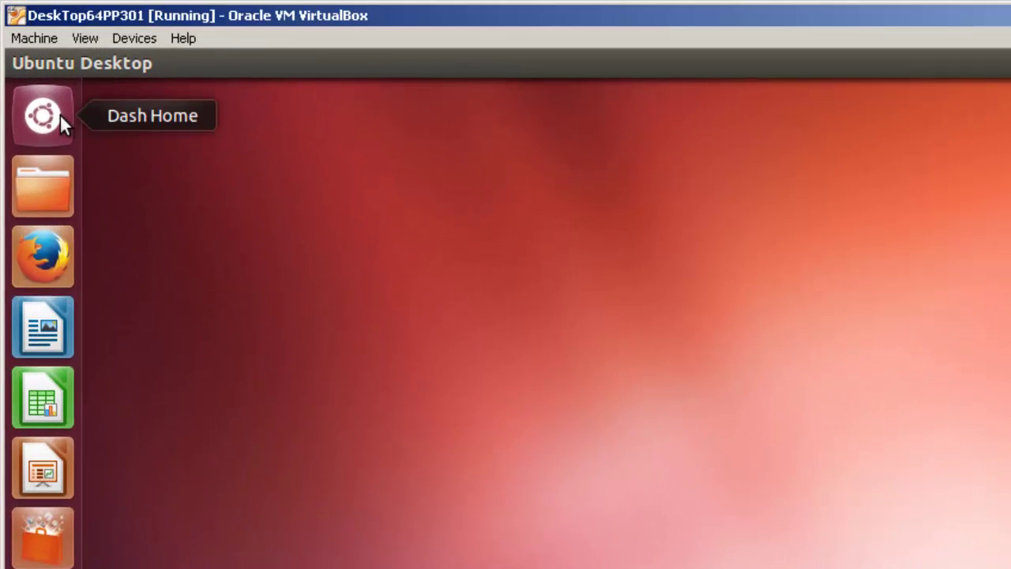
- Launch a terminal from the Dash, move into the Moodle folder and list its contents
left_click(43, 116)
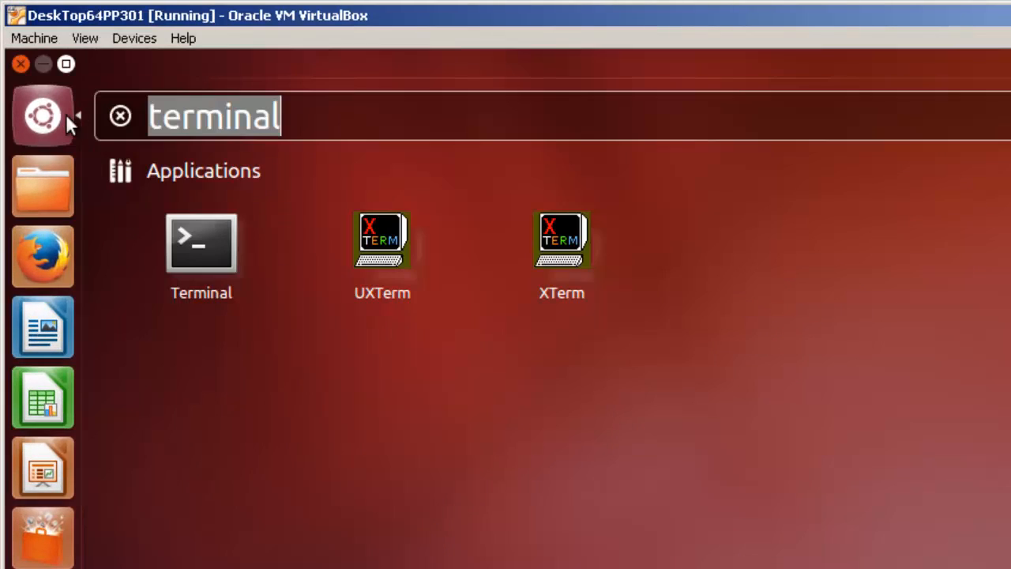
left_click(202, 252)
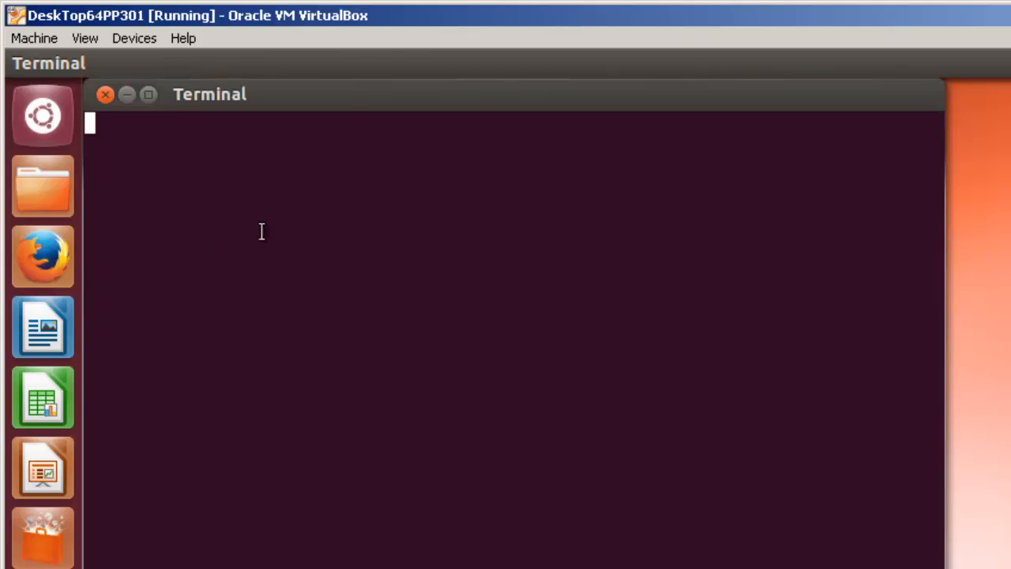
type("cd ")
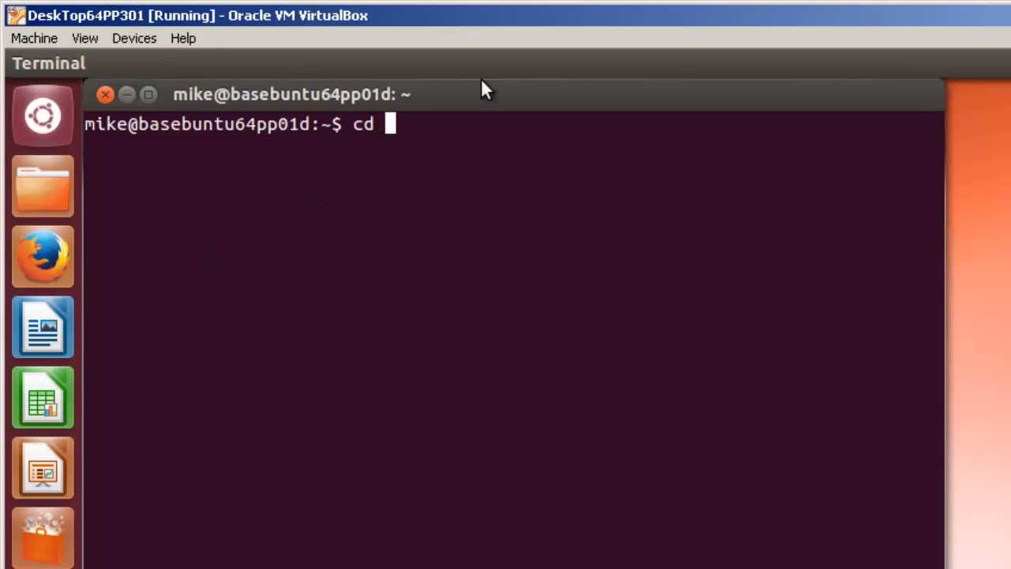
type("Moodle")
key("Return")
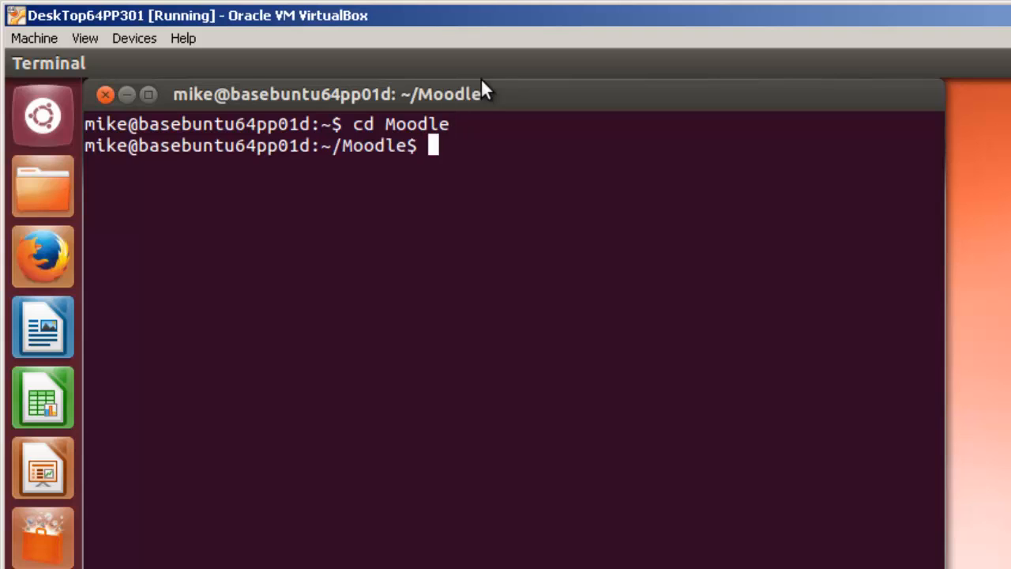
type("ls")
key("Return")
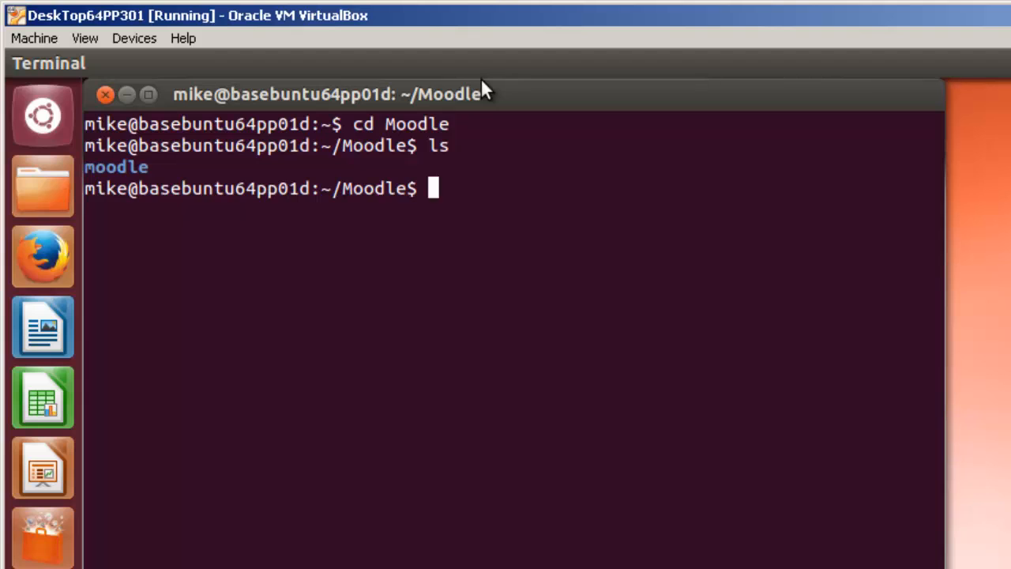
type("c")
key("BackSpace")
type("scp")
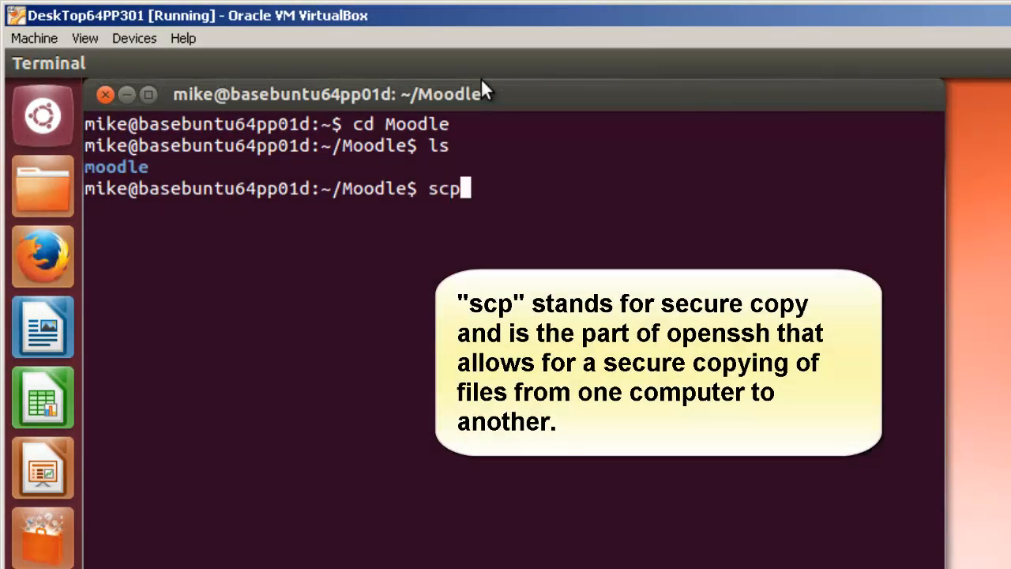
type(" -r")
type("moodle")
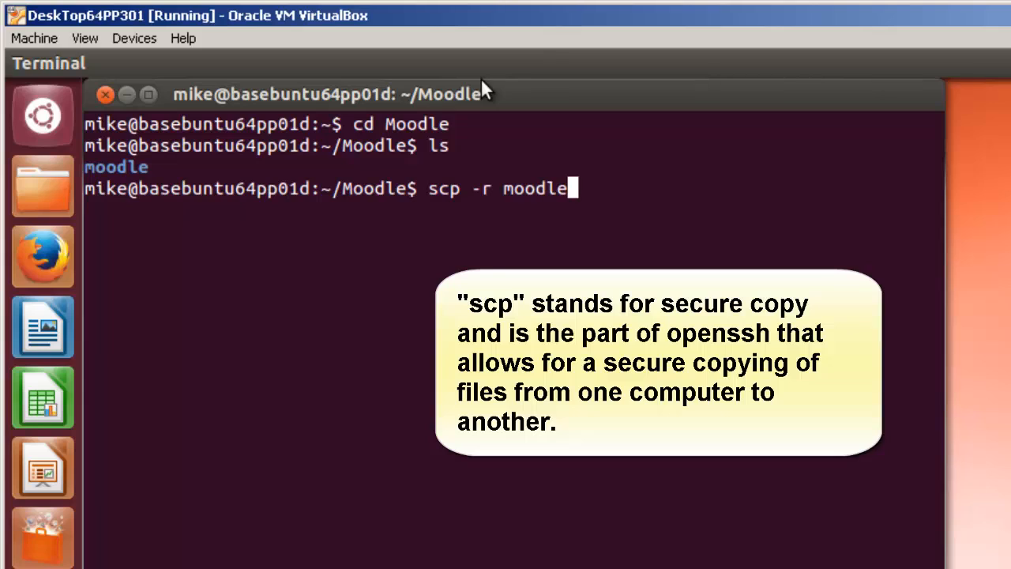
type(" mike")
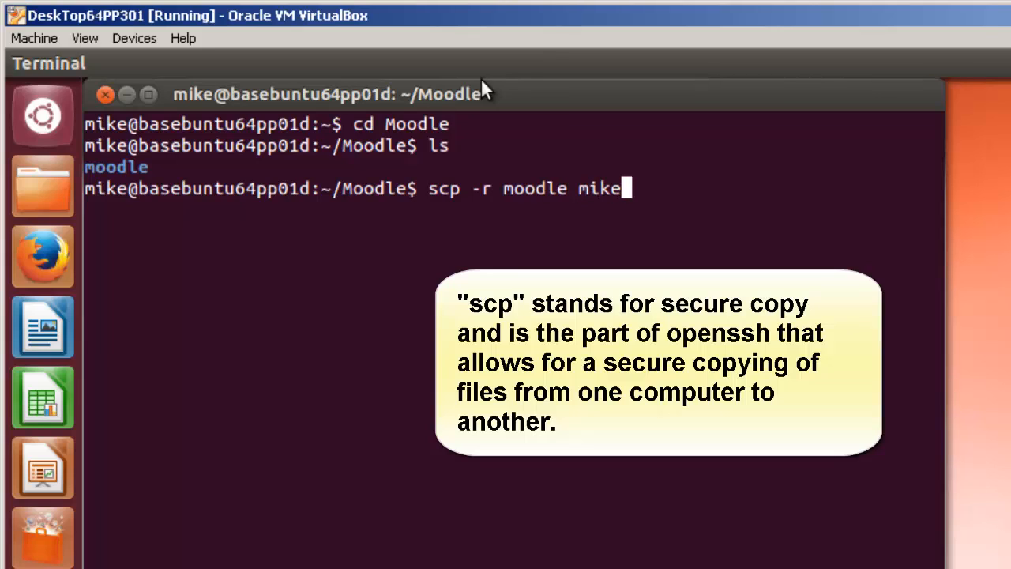
type("@192.168.1.13")
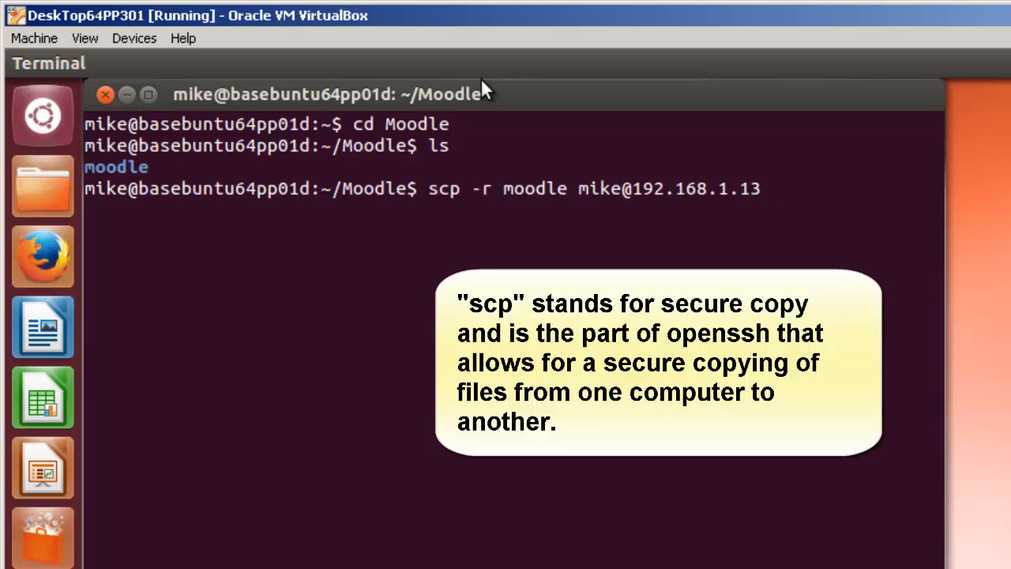
type(":")
key("Left")
key("Left")
key("Left")
key("Left")
key("Left")
key("Left")
key("Left")
key("Left")
key("Left")
key("Left")
key("Left")
key("Left")
key("Left")
key("Left")
key("Left")
key("Left")
key("Left")
key("Left")
key("Left")
key("Left")
key("Left")
key("Left")
key("Left")
key("Left")
key("Left")
type("v")
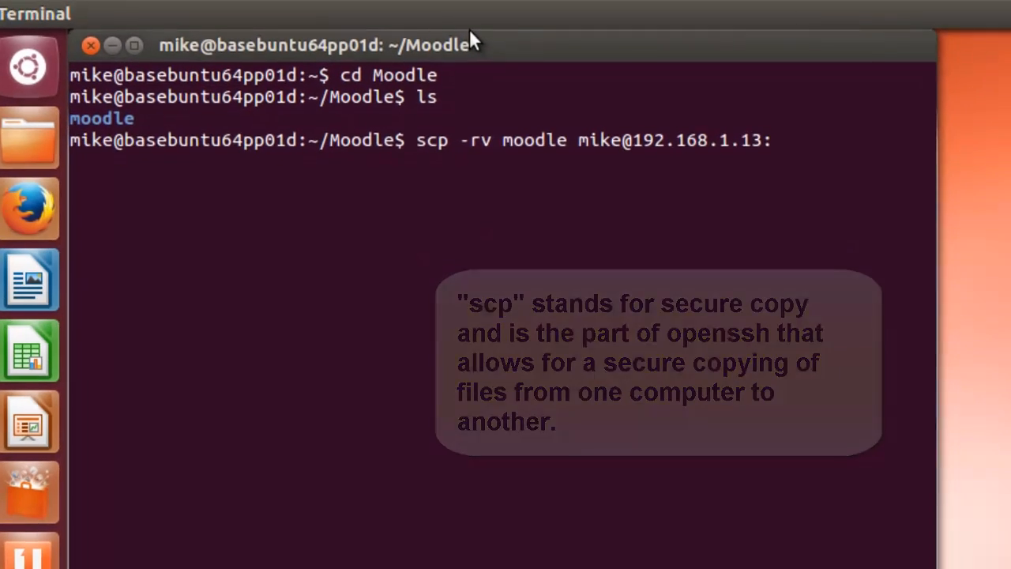
key("Return")
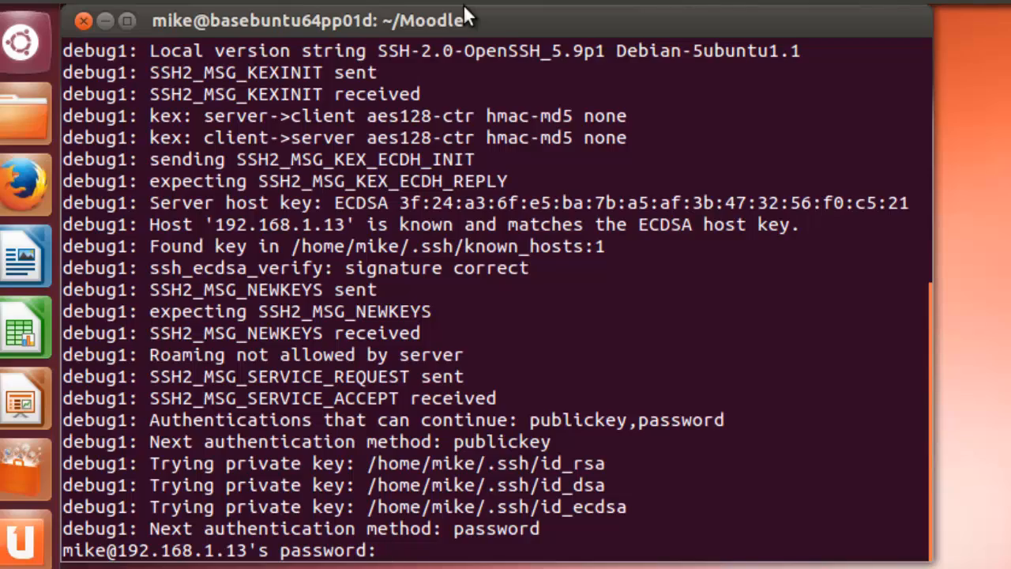
key("Return")
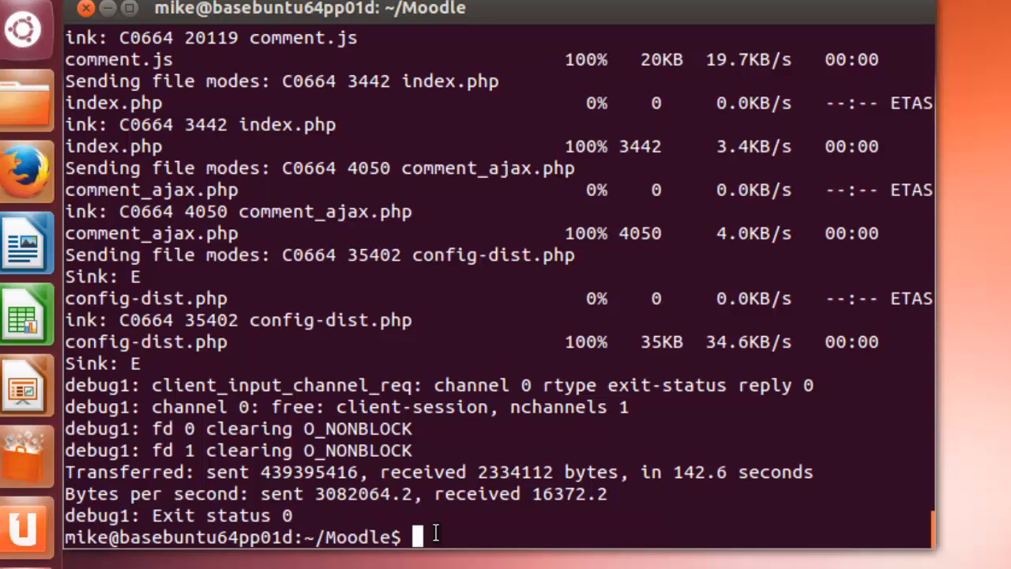
type("ssh ")
type("mike")
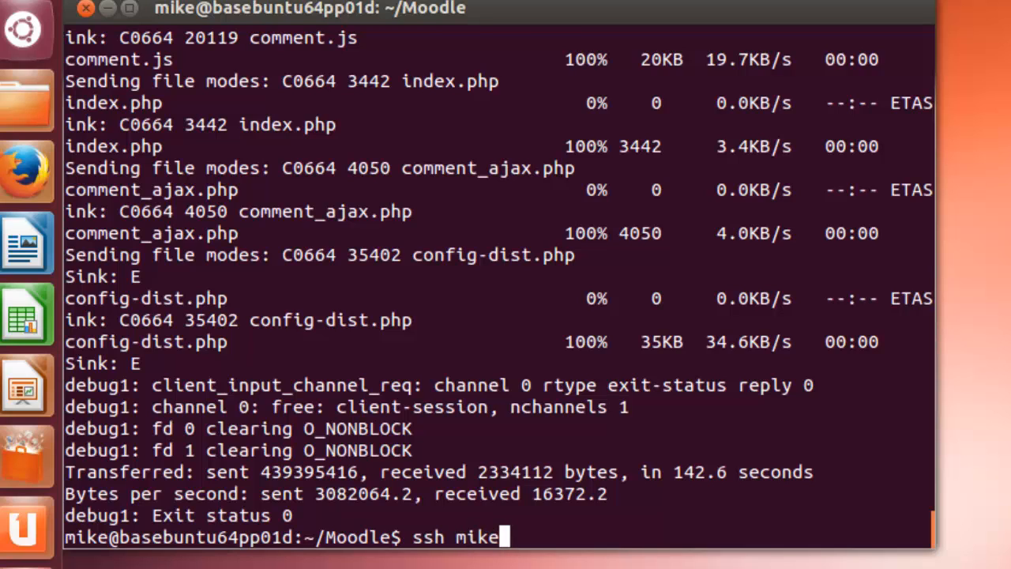
type("@192.168")
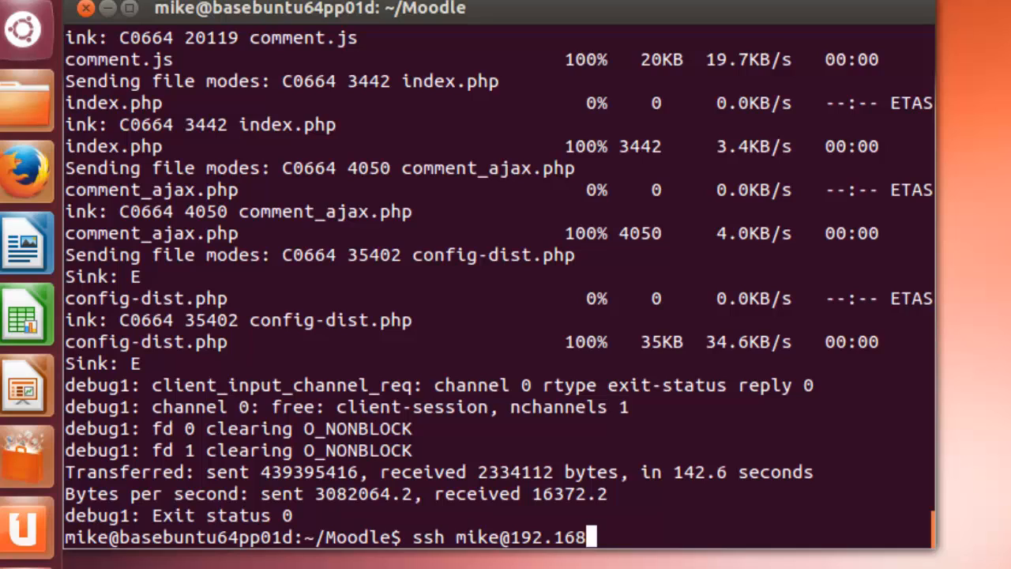
type(".1.13")
key("Return")
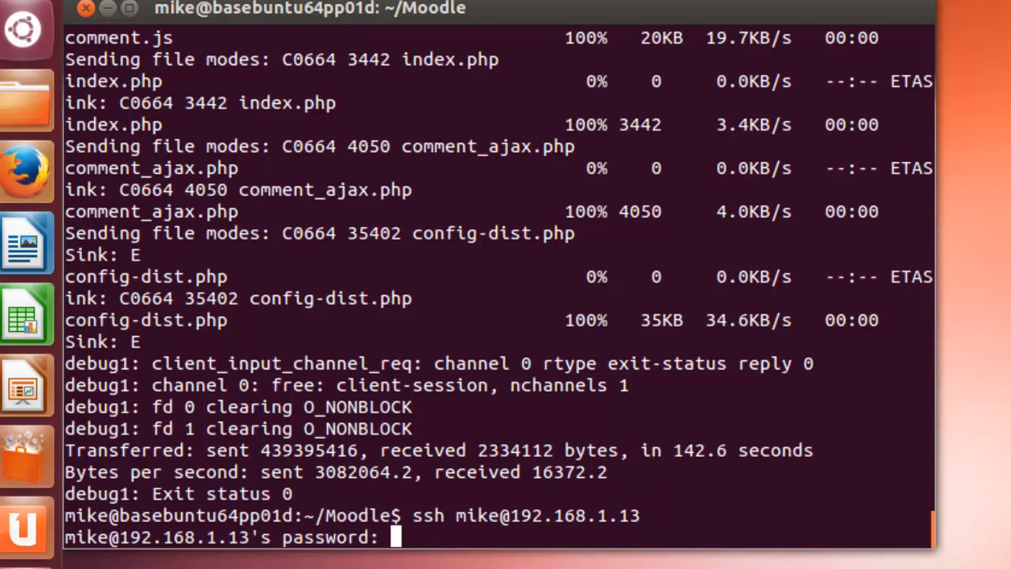
key("Return")
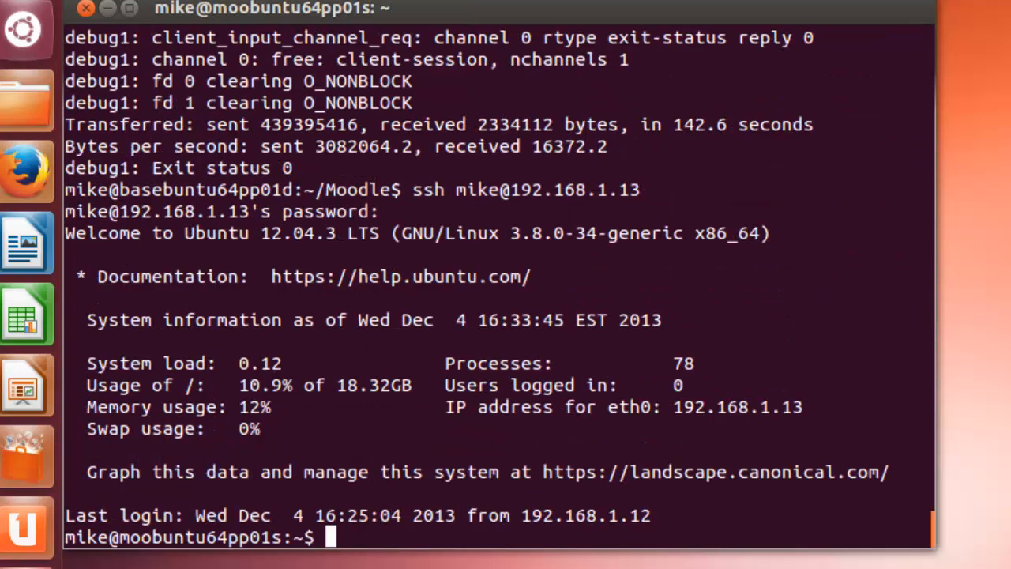
type("ls")
key("Return")
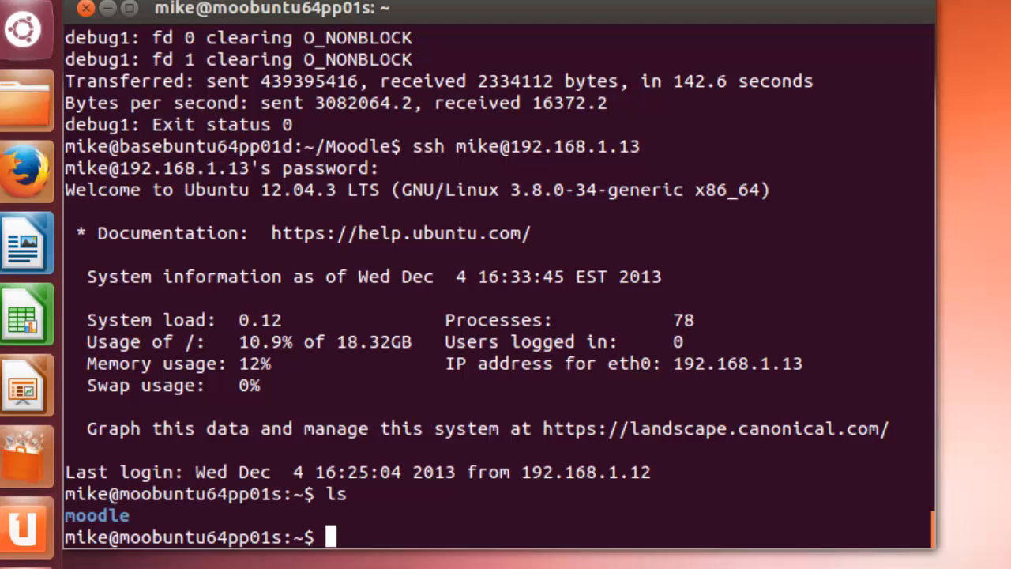
type("cd moodle")
key("Return")
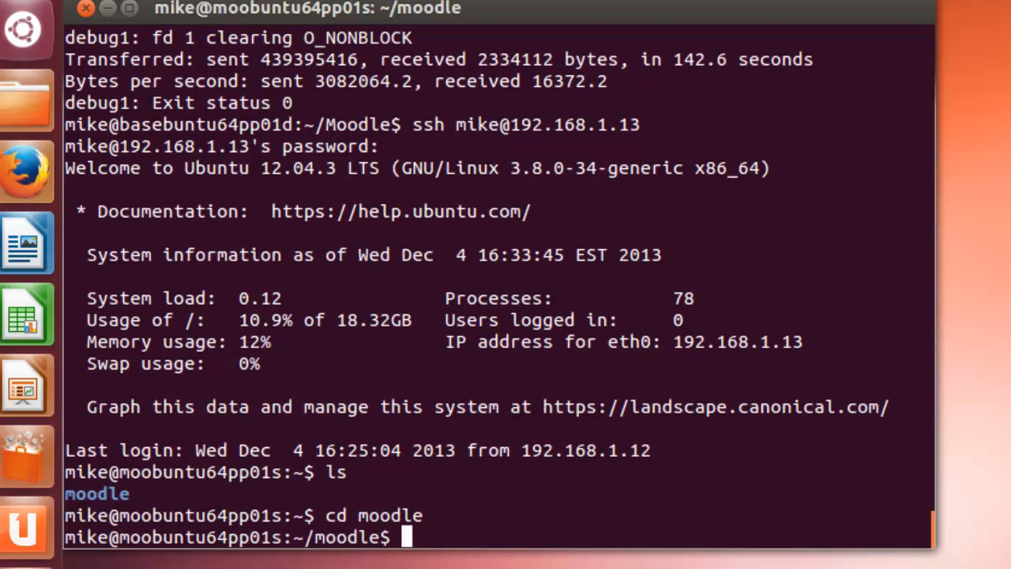
type("ls")
key("Return")
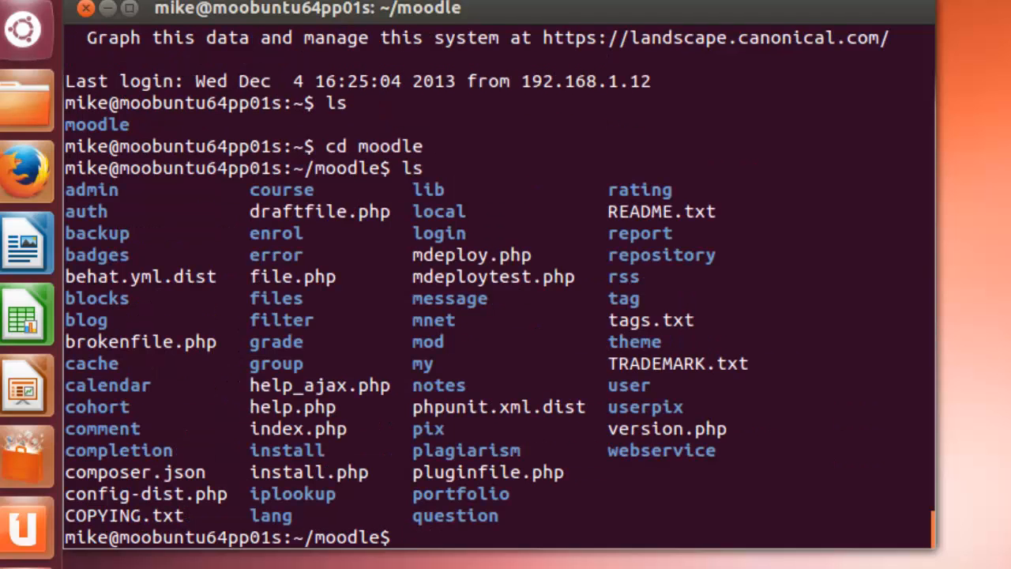
type("cp ")
type("-r")
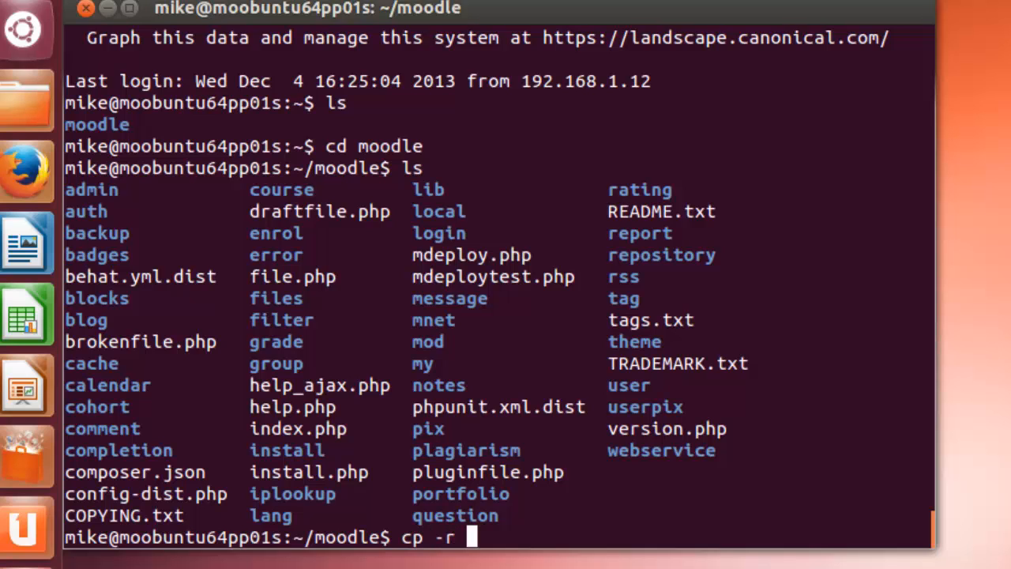
type(" *")
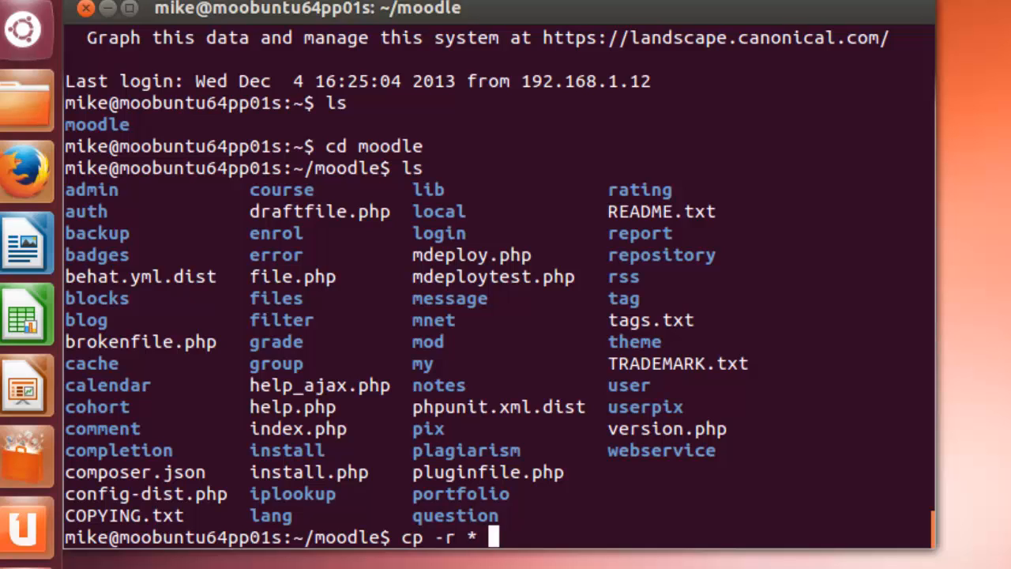
type(" /var/www")
- Run sudo cp -rv * /var/www from ~/moodle and supply the sudo password
key("Left")
key("Left")
key("Left")
key("Left")
key("Left")
key("Left")
key("Left")
key("Left")
key("Left")
key("Left")
type("v")
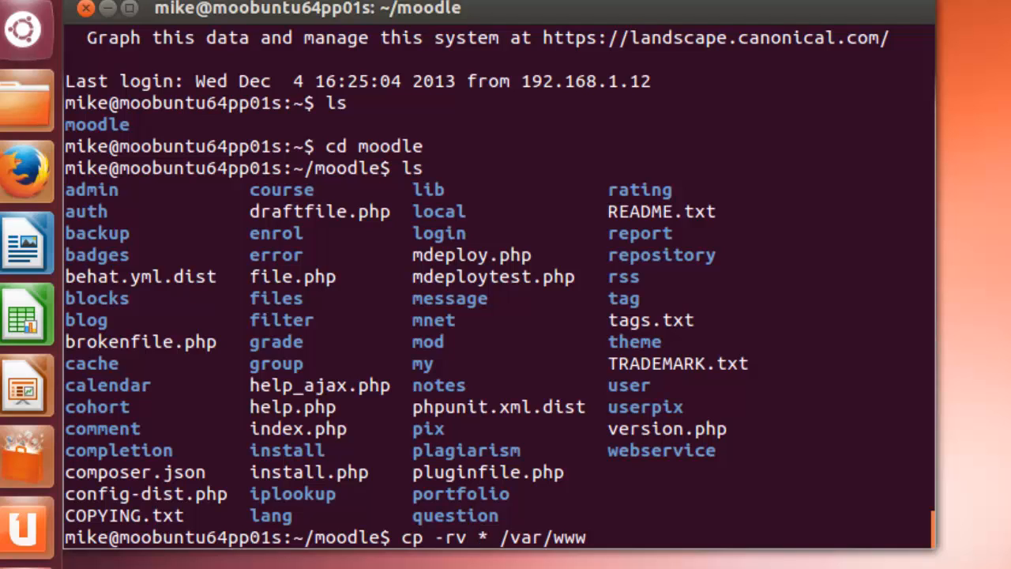
key("Left")
key("Left")
key("Left")
key("Left")
key("Left")
type("sudocp")
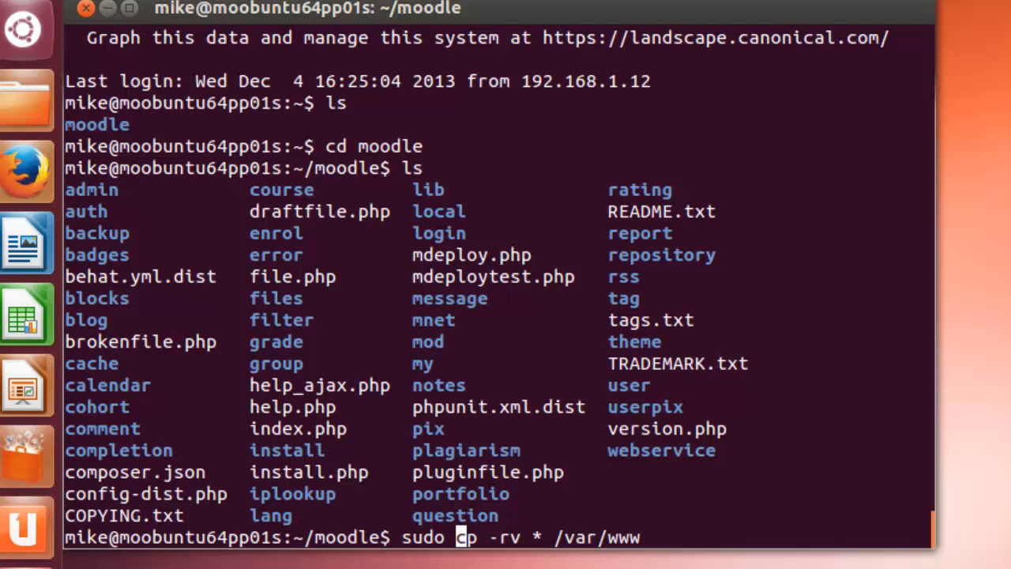
key("Return")
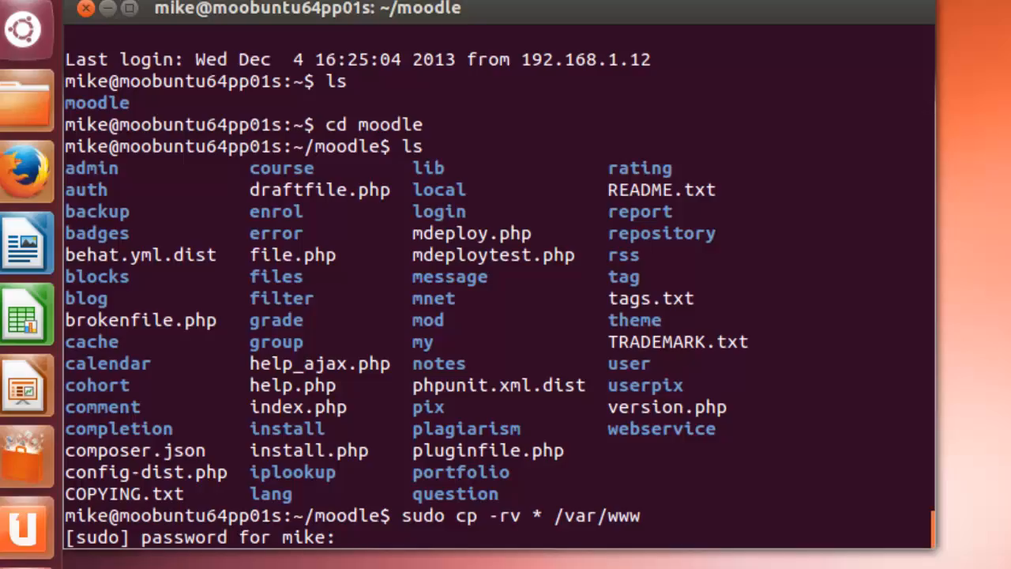
key("Return")
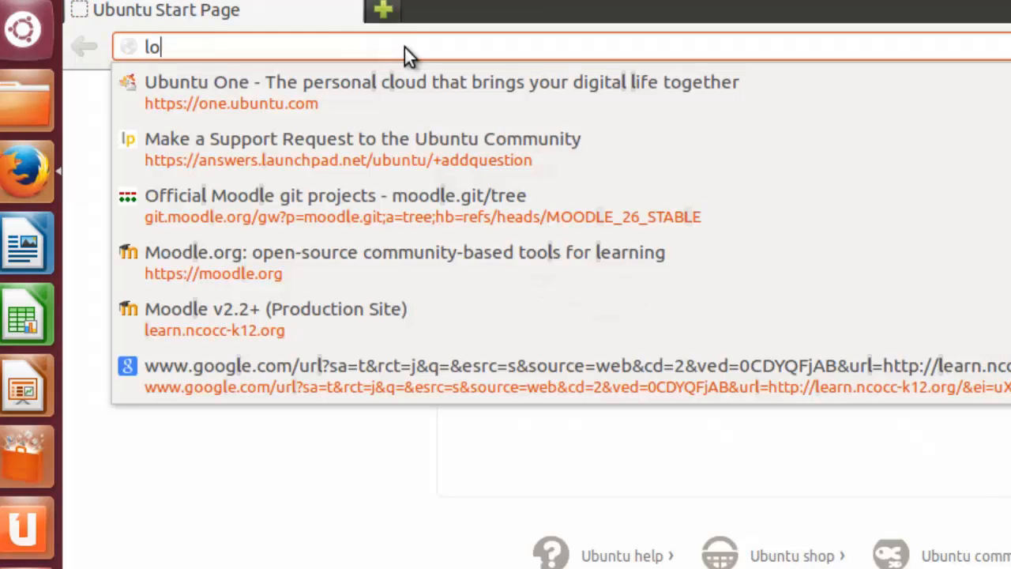
- Browse to 192.168.1.13, then 192.168.1.13/index.php to reach the Moodle installer
key("BackSpace")
key("BackSpace")
type("192.168")
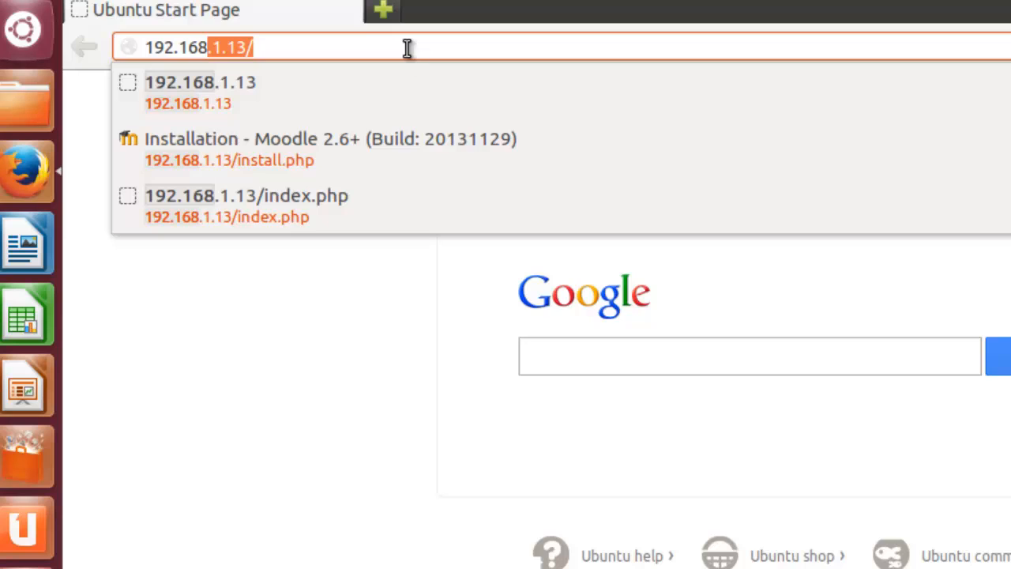
key("Return")
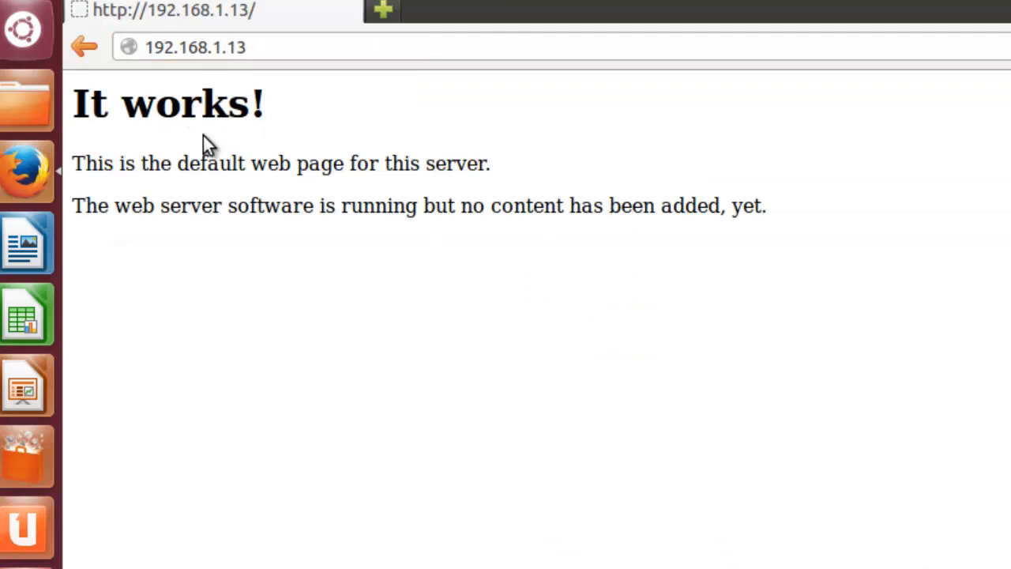
left_click(260, 47)
type("/in")
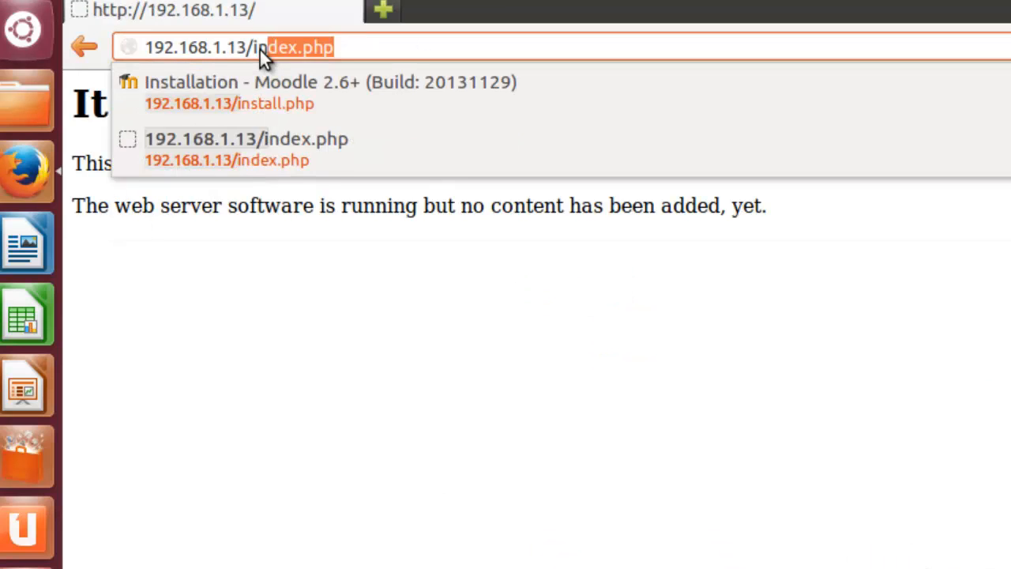
type("dex.php")
key("Return")
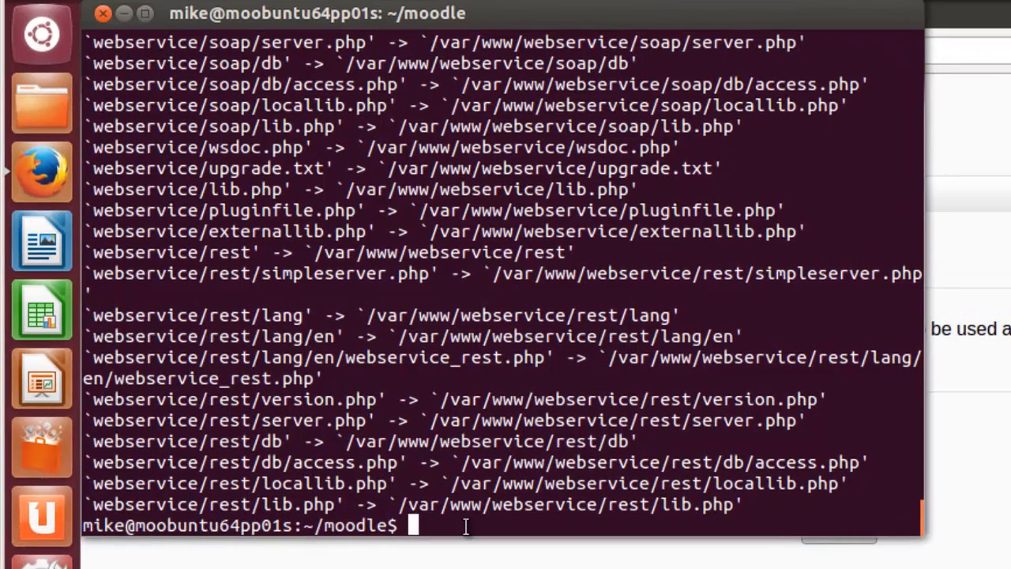
type("cd /va")
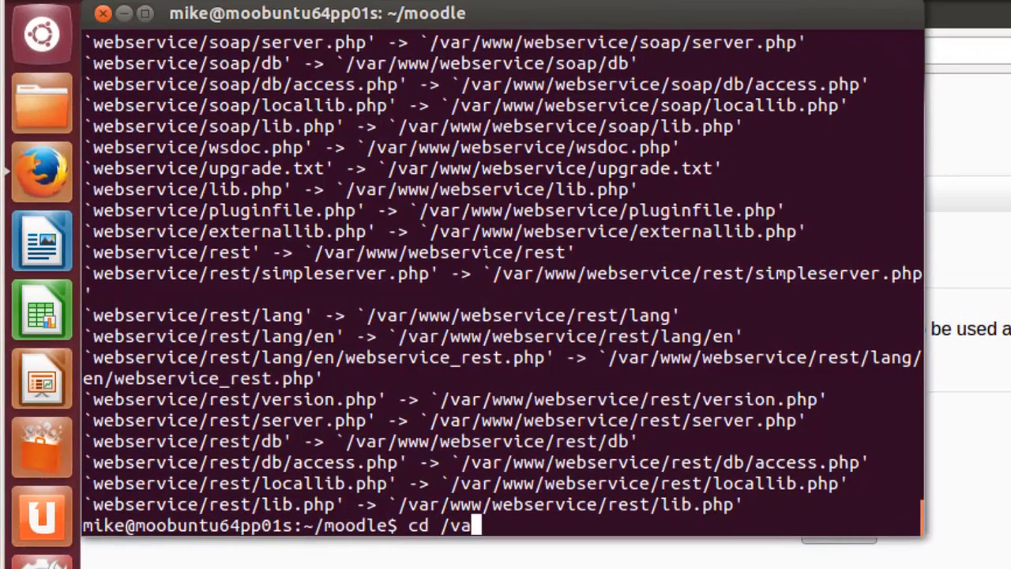
type("r/www")
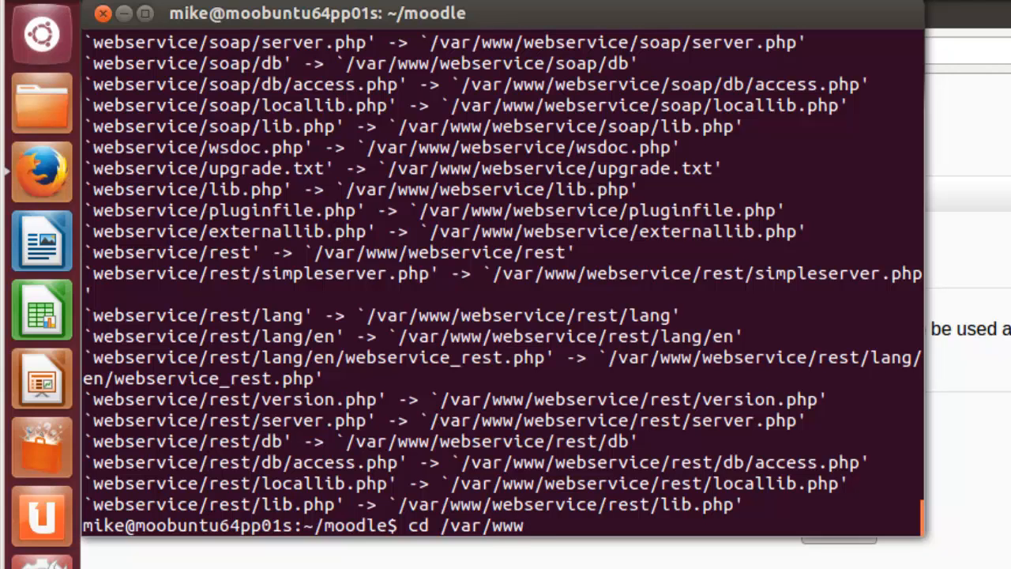
- List /var/www and move index.html to /home/mike with sudo mv
key("Return")
type("ls")
key("Return")
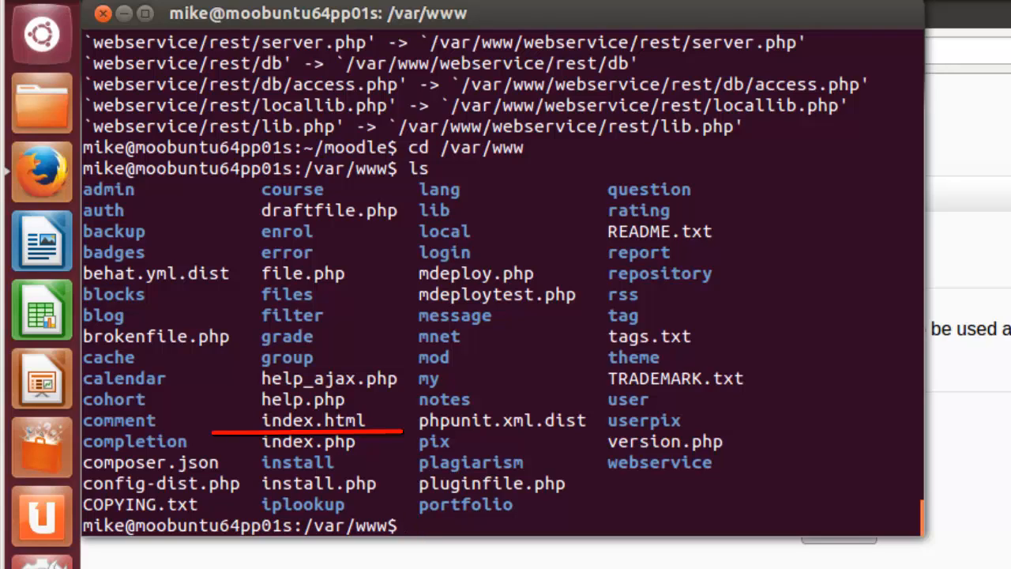
type("sudo mv index,")
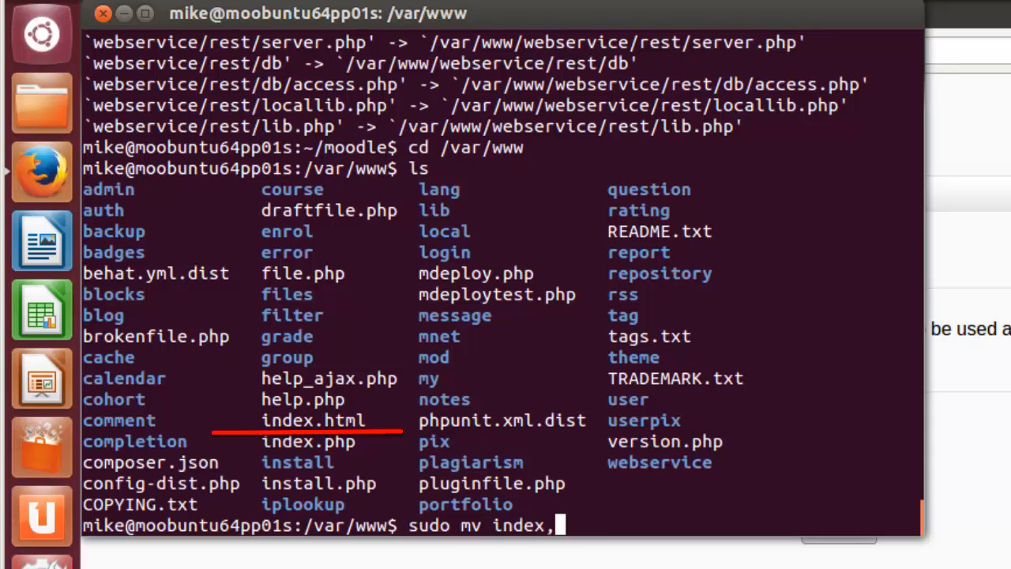
key("BackSpace")
type(".html")
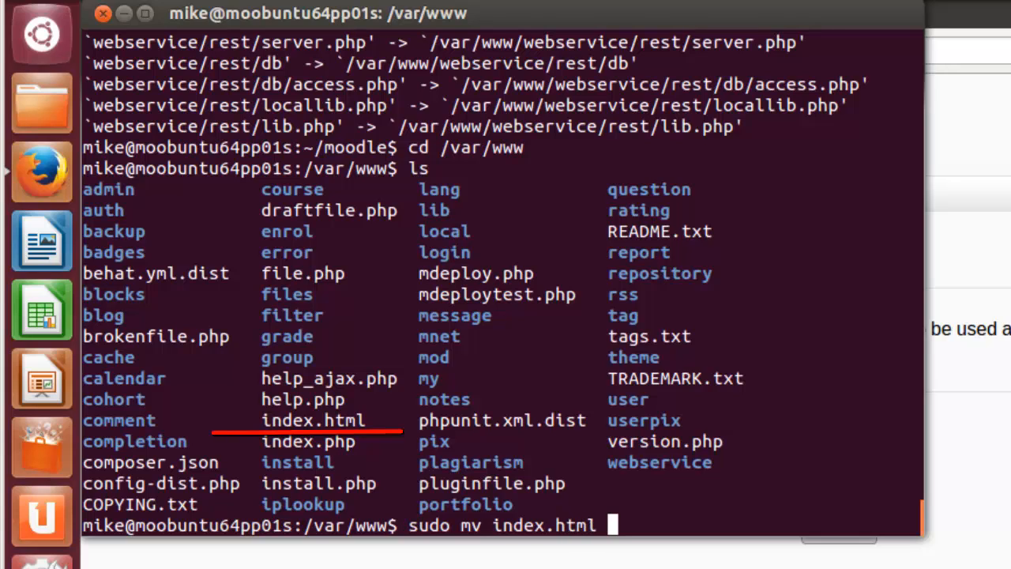
type(" /ho")
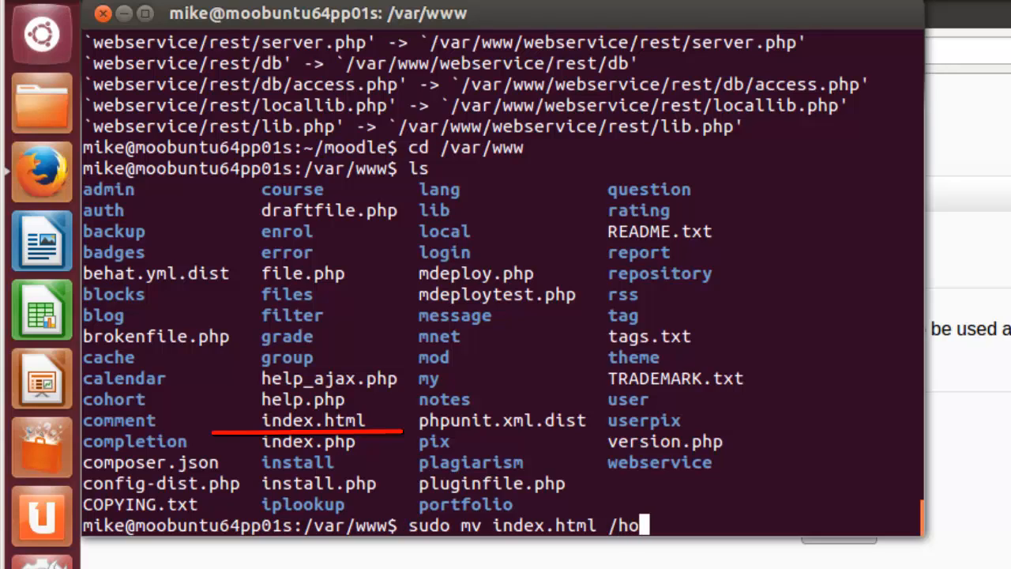
type("me/mike")
key("Return")
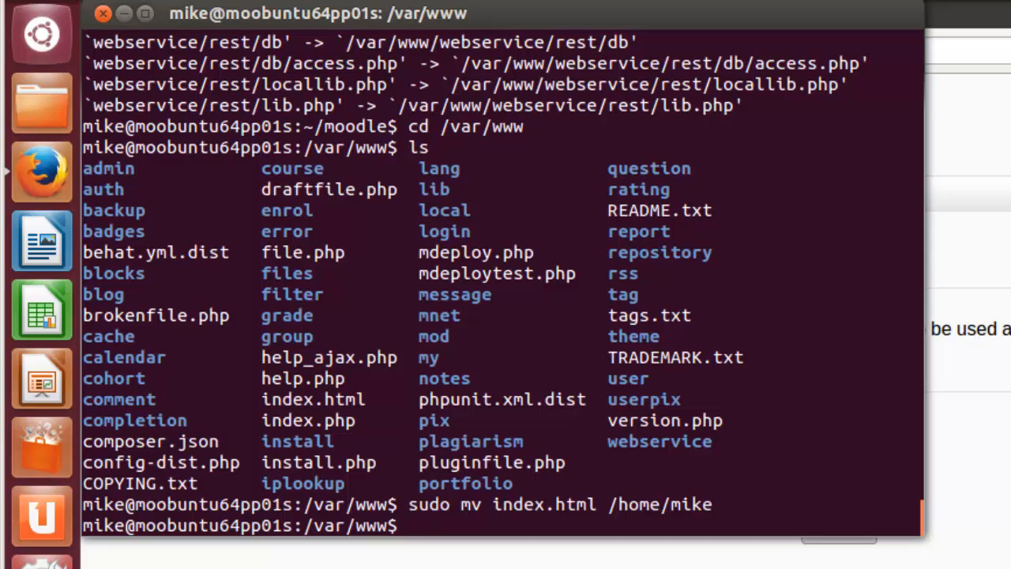
type("cd ")
type("~")
- List the home folder and view index.html in sudo vim, quitting with :q
key("Return")
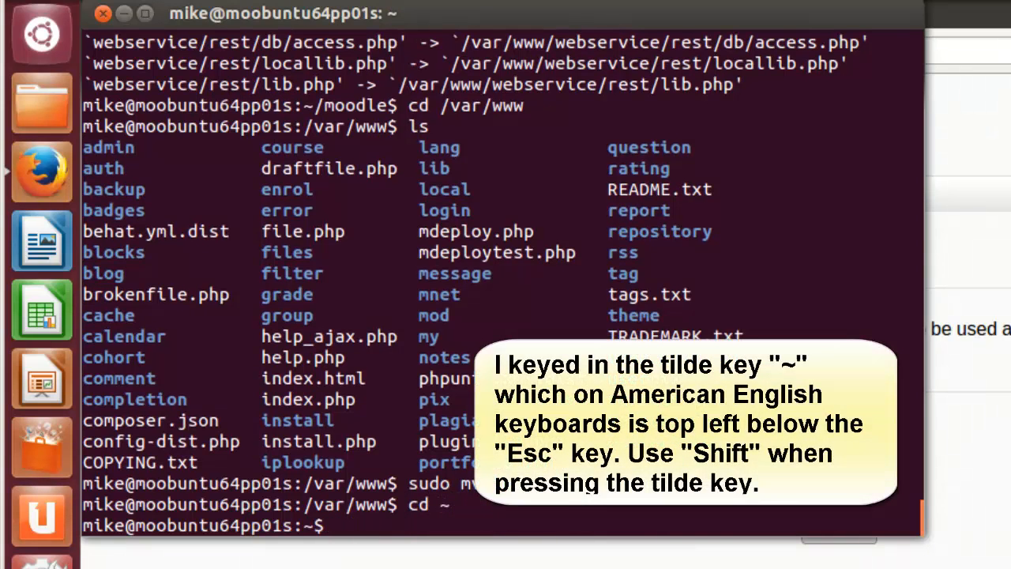
type("ls")
key("Return")
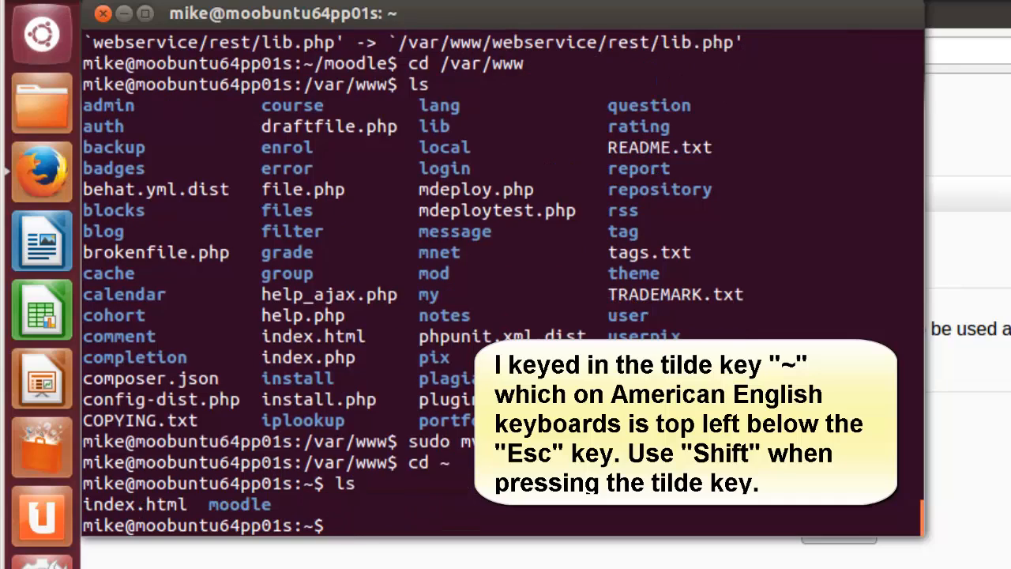
type("sudo vim")
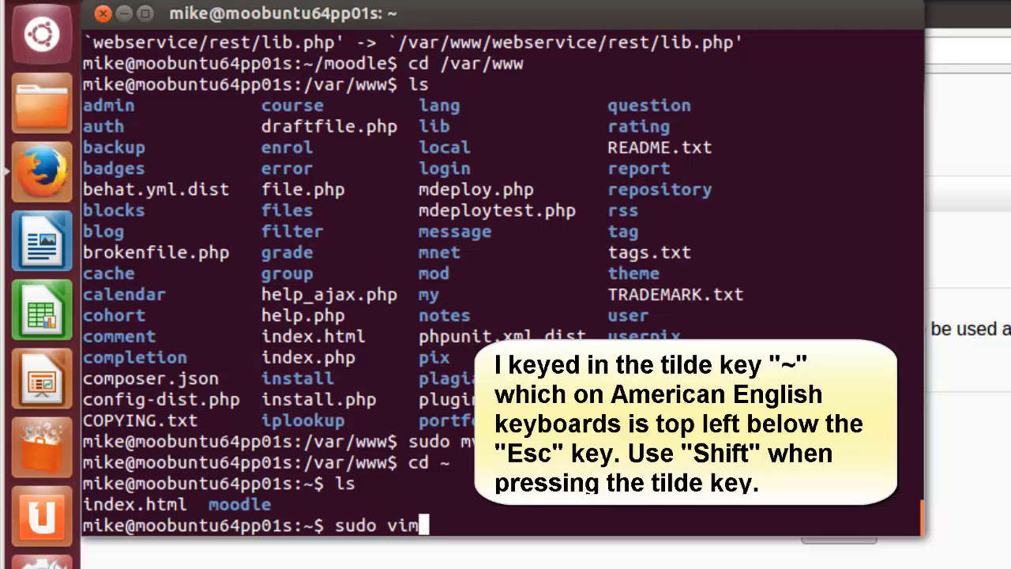
type("index.html")
key("Return")
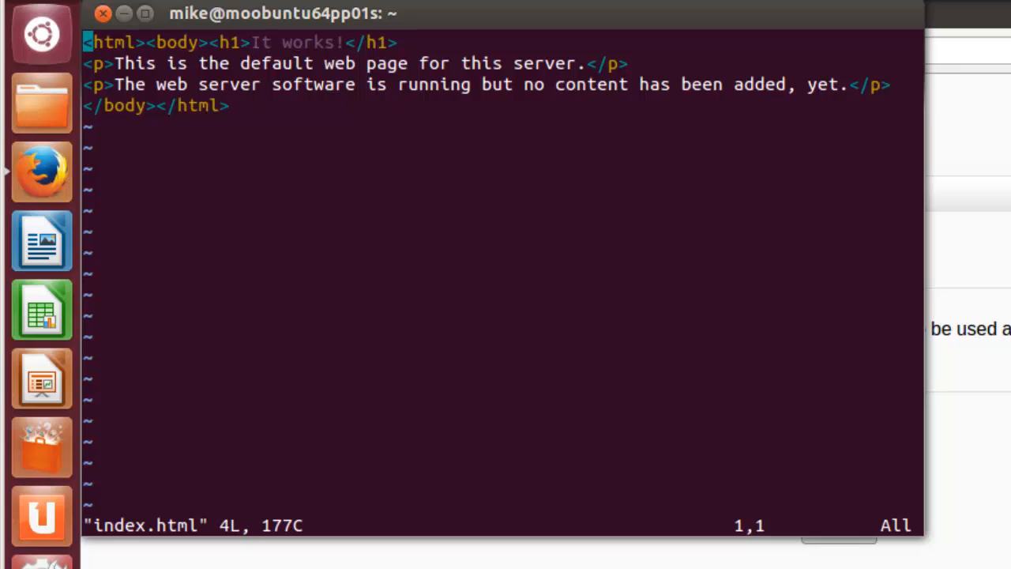
type(":")
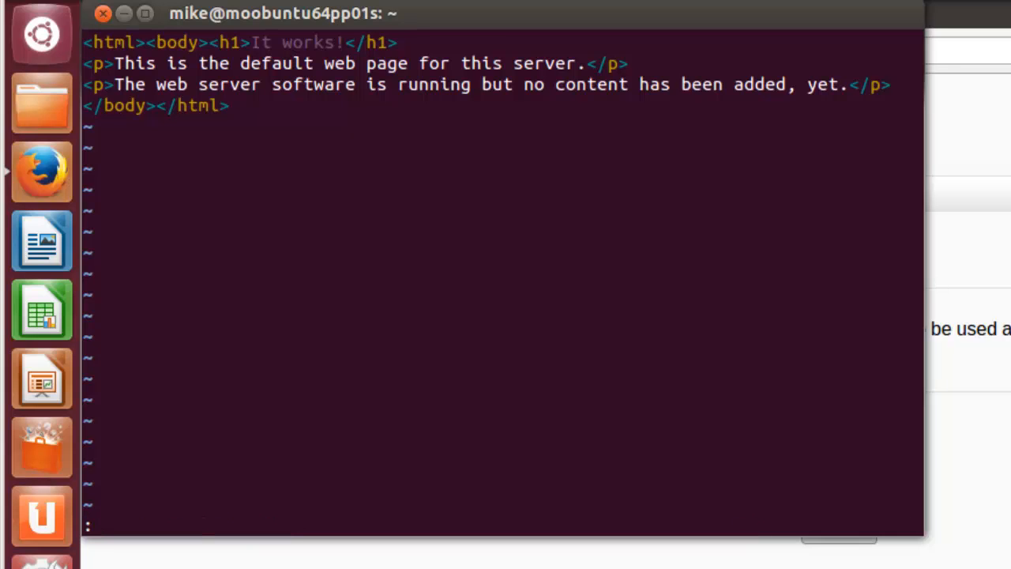
type("q")
key("Return")
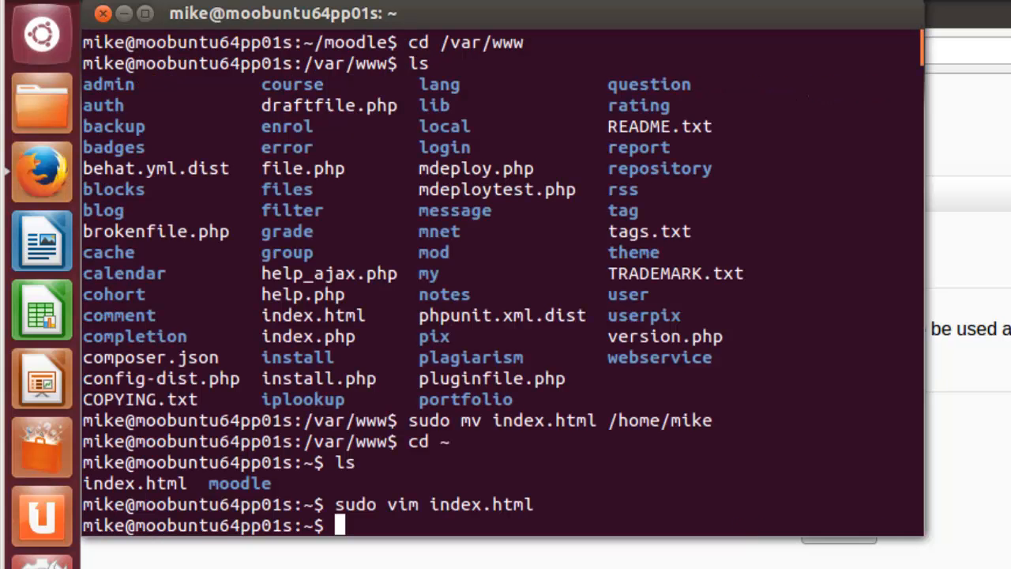
- Recall cd /var/www from history to return the terminal to the web root
key("Up")
key("Up")
key("Up")
key("Up")
key("Up")
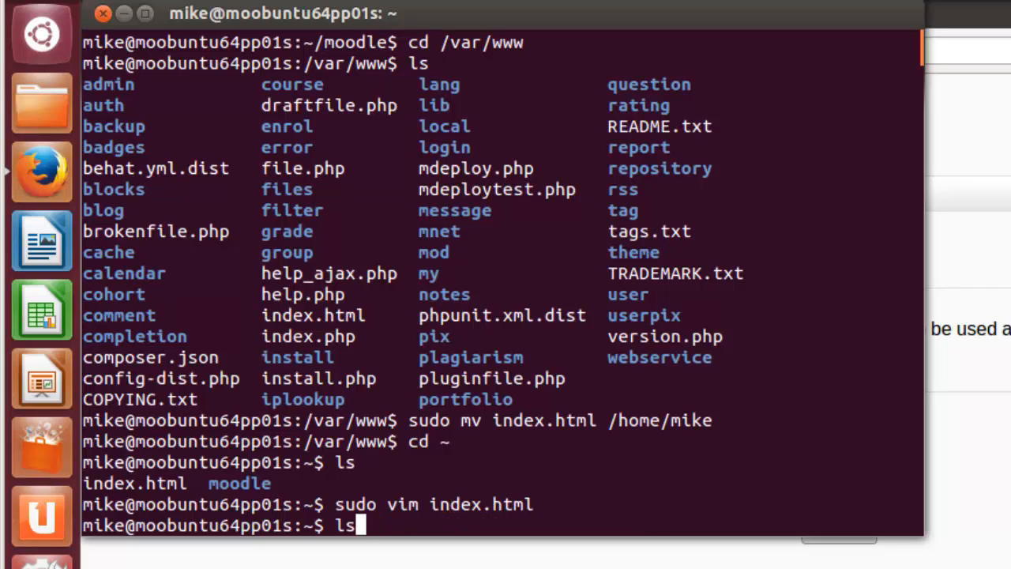
key("Up")
key("Return")
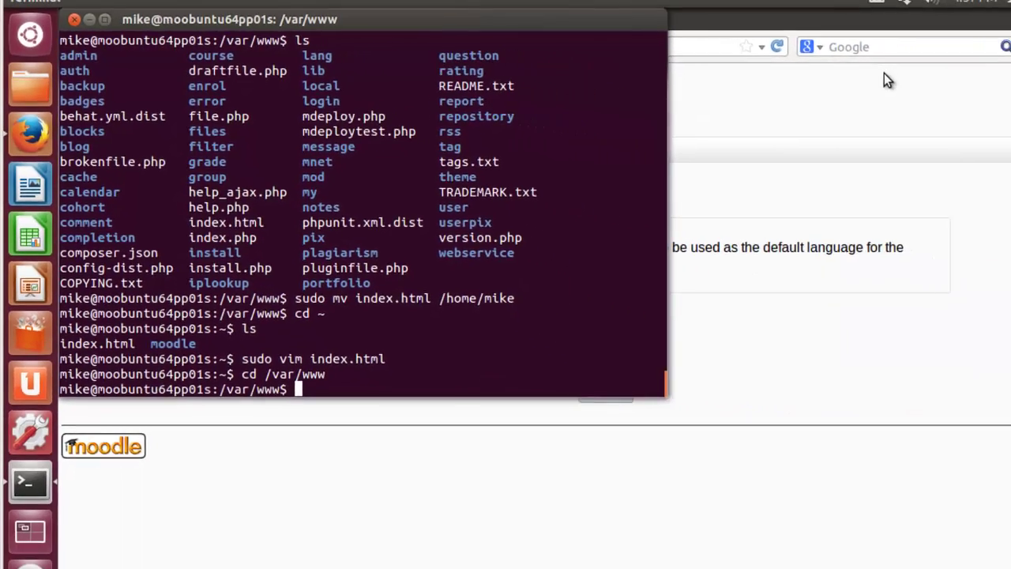
- Load the server root 192.168.1.13 in Firefox without install.php
left_click(884, 72)
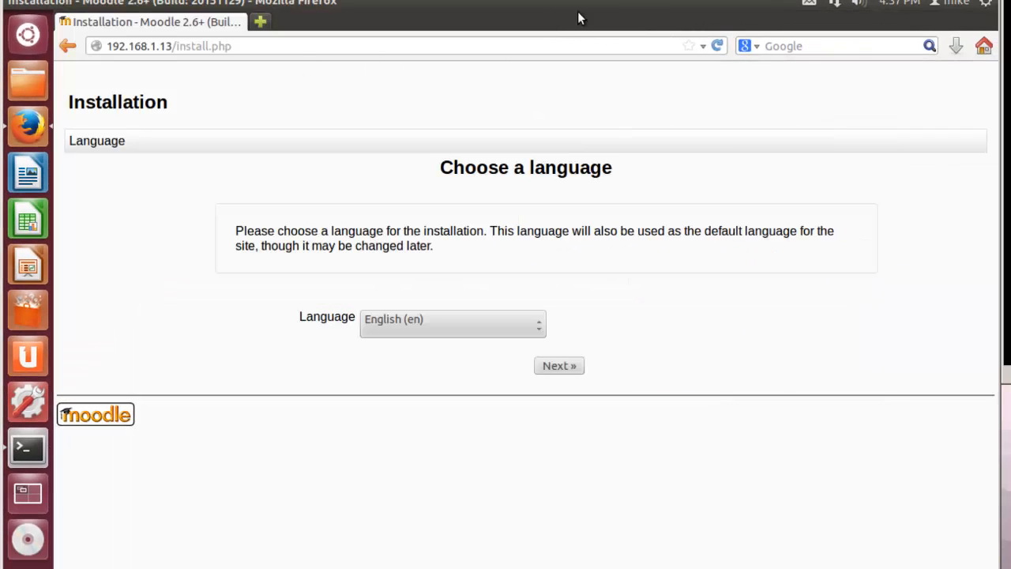
left_click(248, 46)
key("BackSpace")
key("BackSpace")
key("BackSpace")
key("BackSpace")
key("BackSpace")
key("BackSpace")
key("BackSpace")
key("BackSpace")
key("BackSpace")
key("BackSpace")
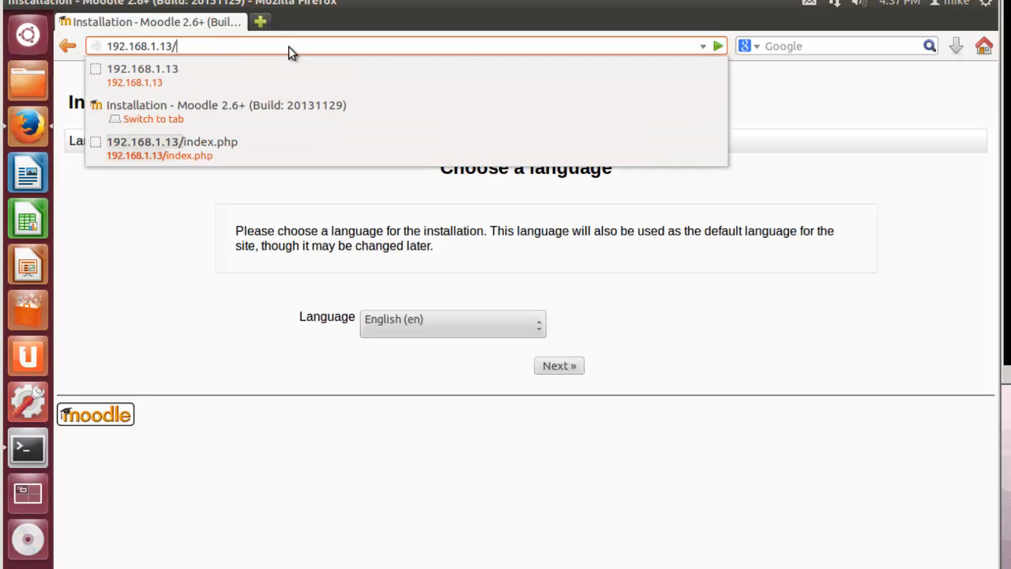
left_click(716, 46)
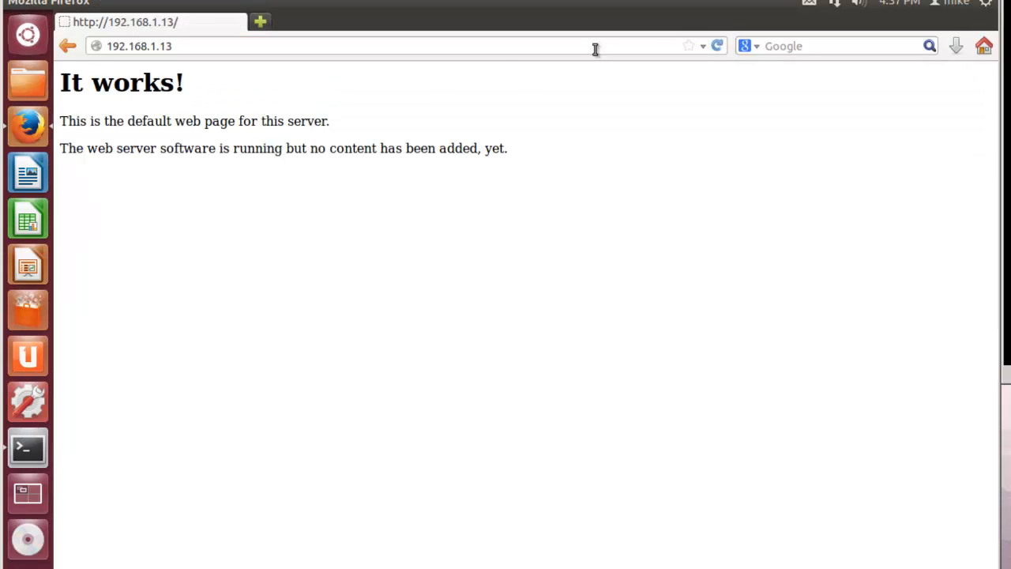
- Restart Apache with sudo service apache2 restart and reload the server page
left_click(28, 448)
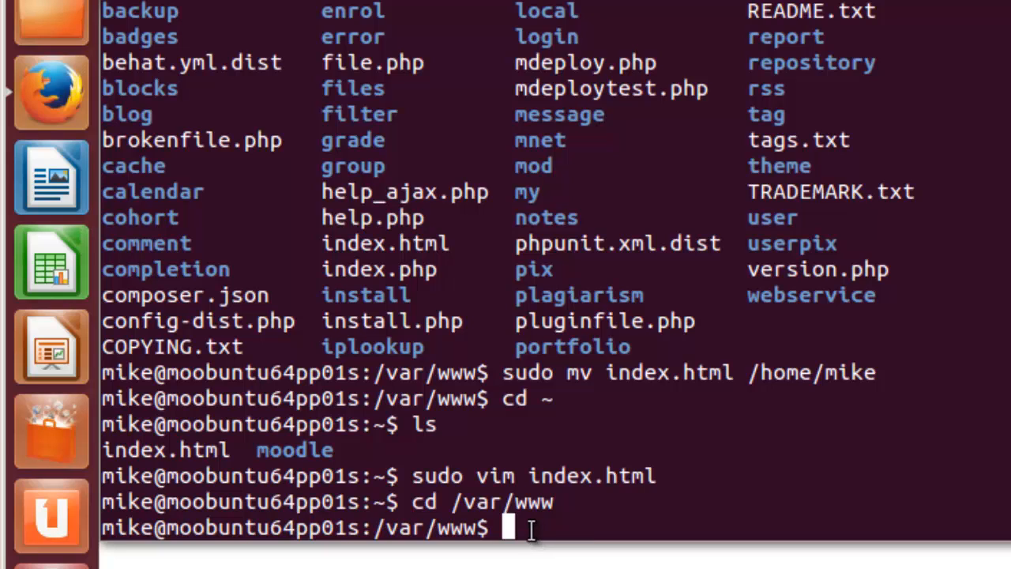
type("sudo service ")
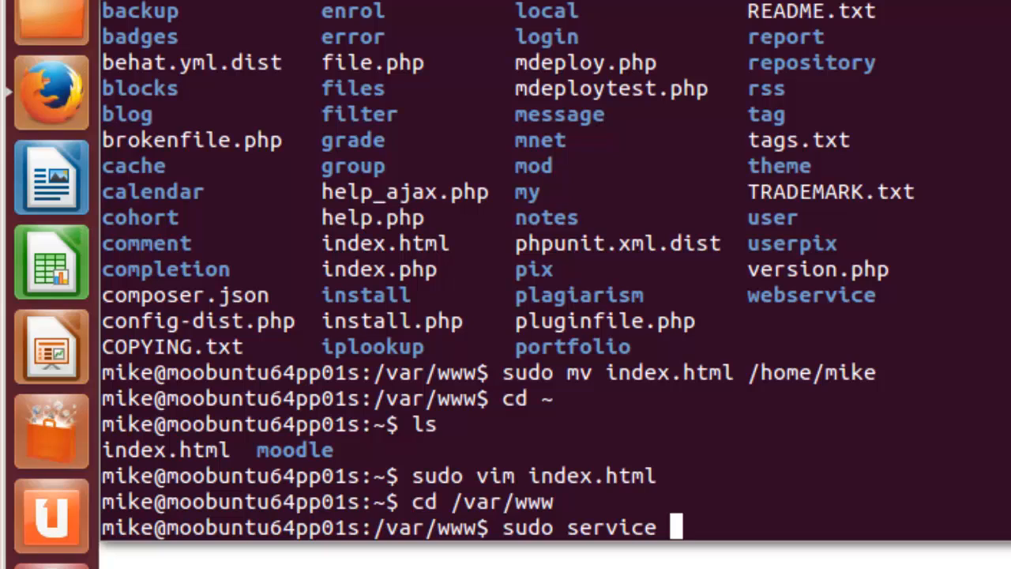
type("apache2 restart")
key("Return")
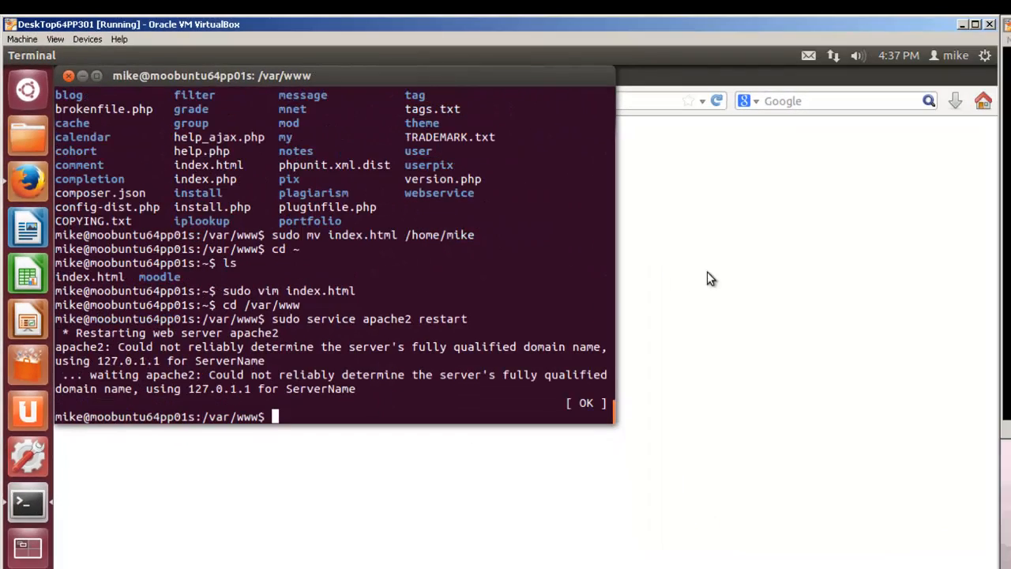
left_click(718, 246)
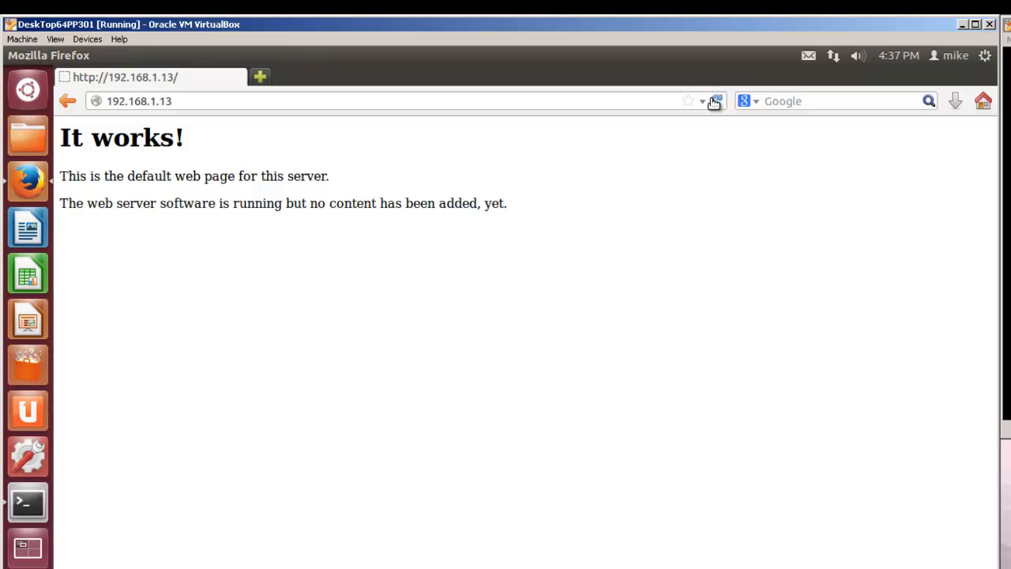
left_click(715, 101)
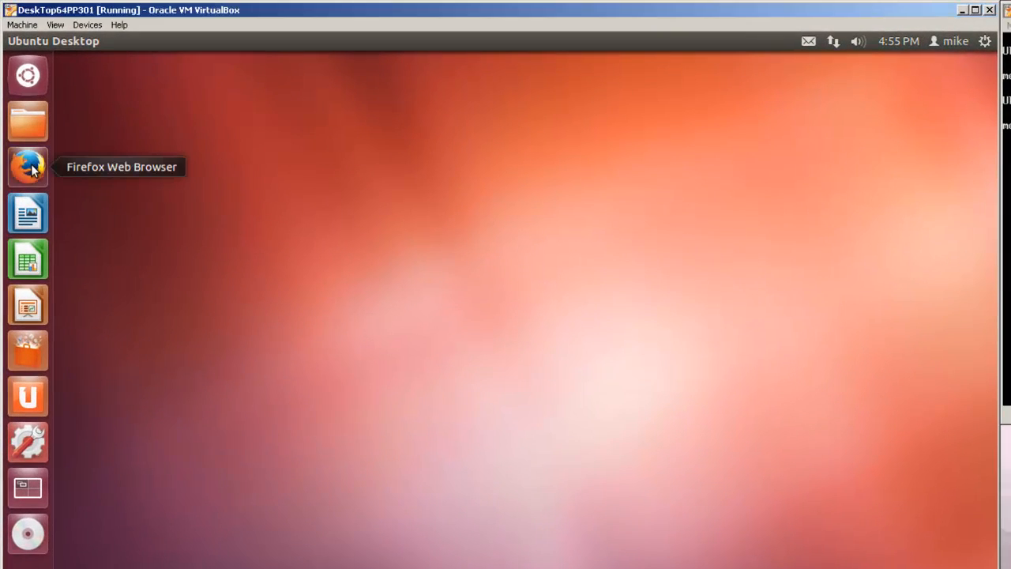
- Launch the guest's Firefox and load 192.168.1.13/ to reach the Moodle installer
left_click(29, 167)
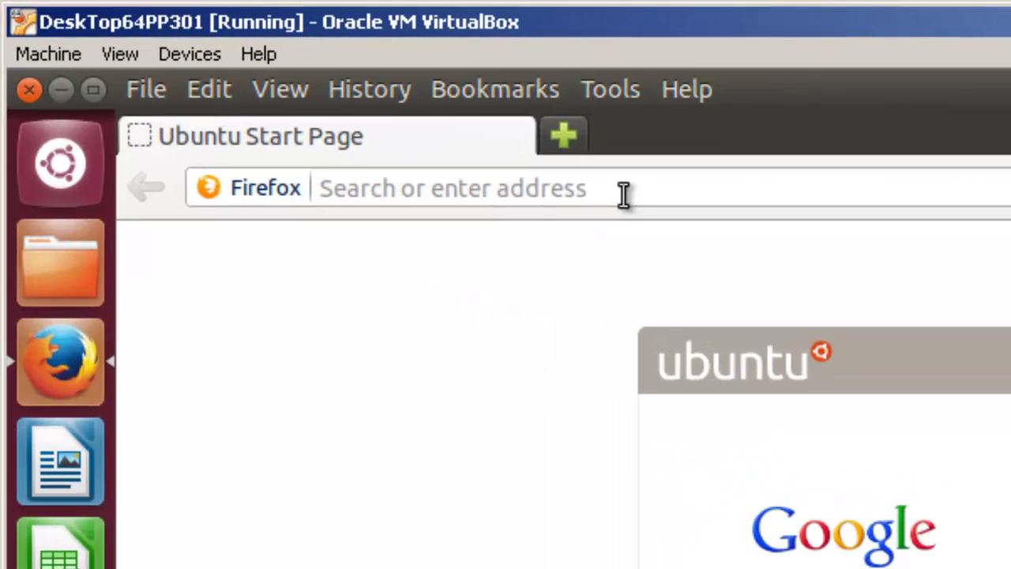
left_click(289, 86)
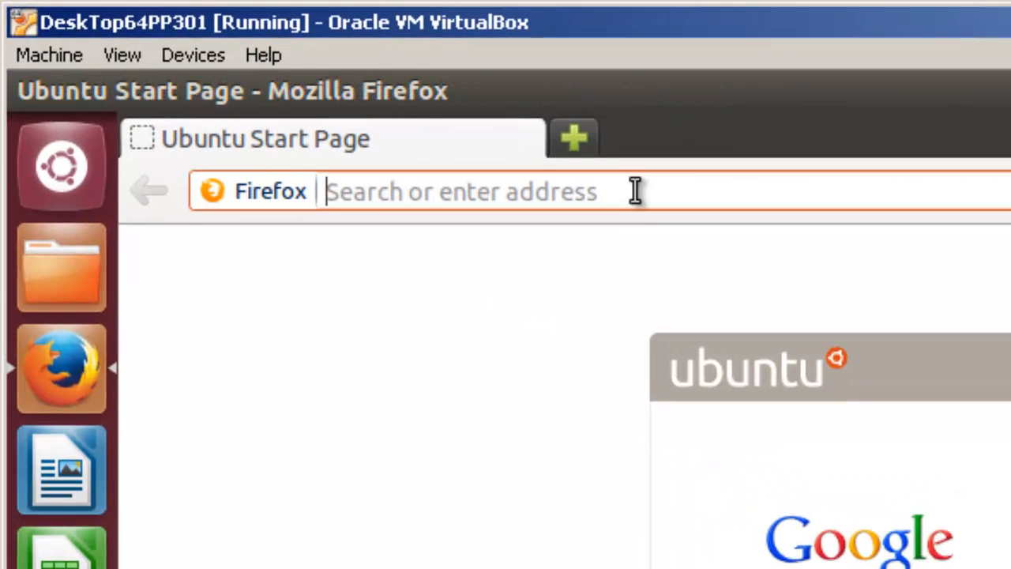
type("192.168.1.13/")
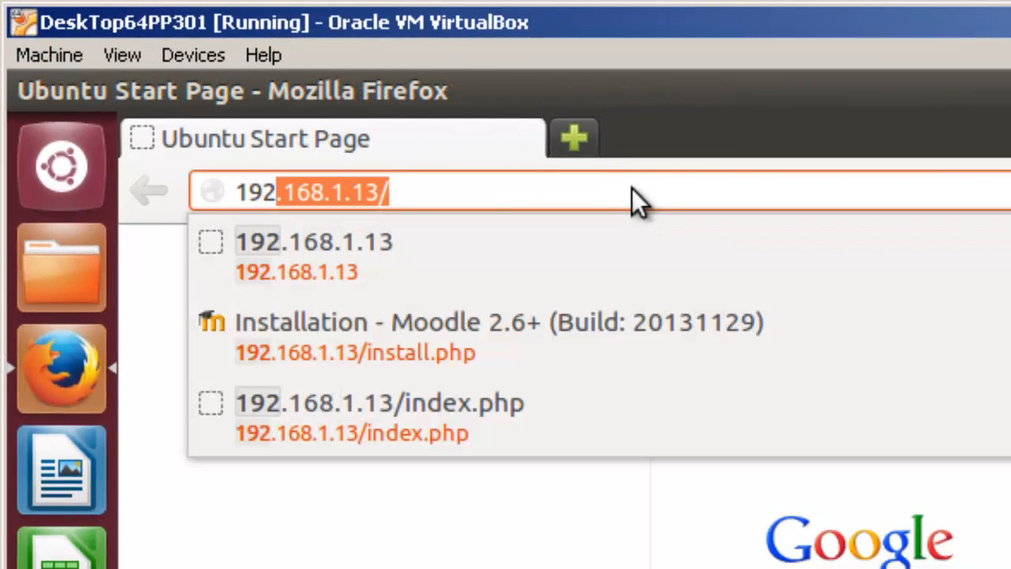
left_click(338, 195)
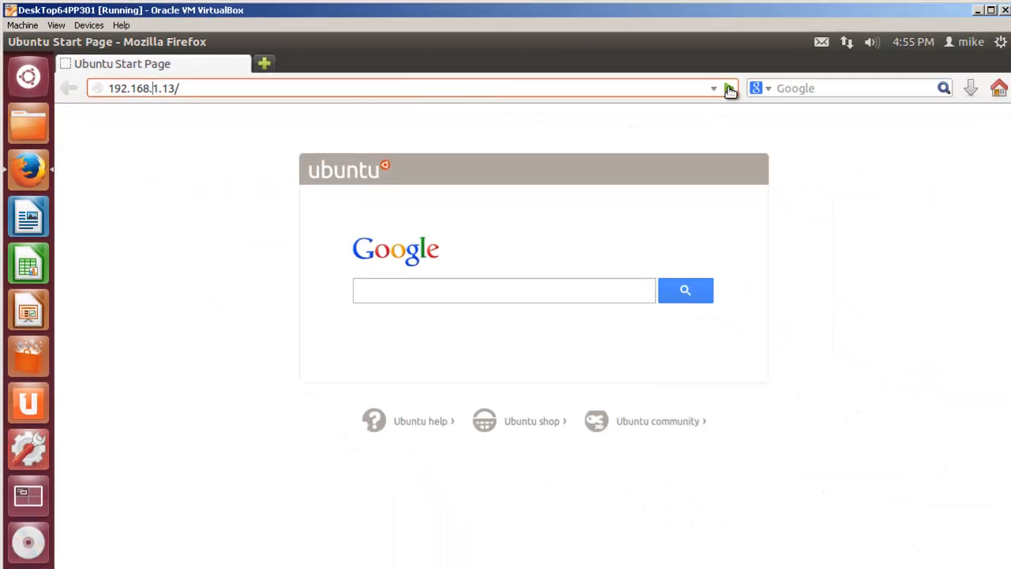
left_click(730, 89)
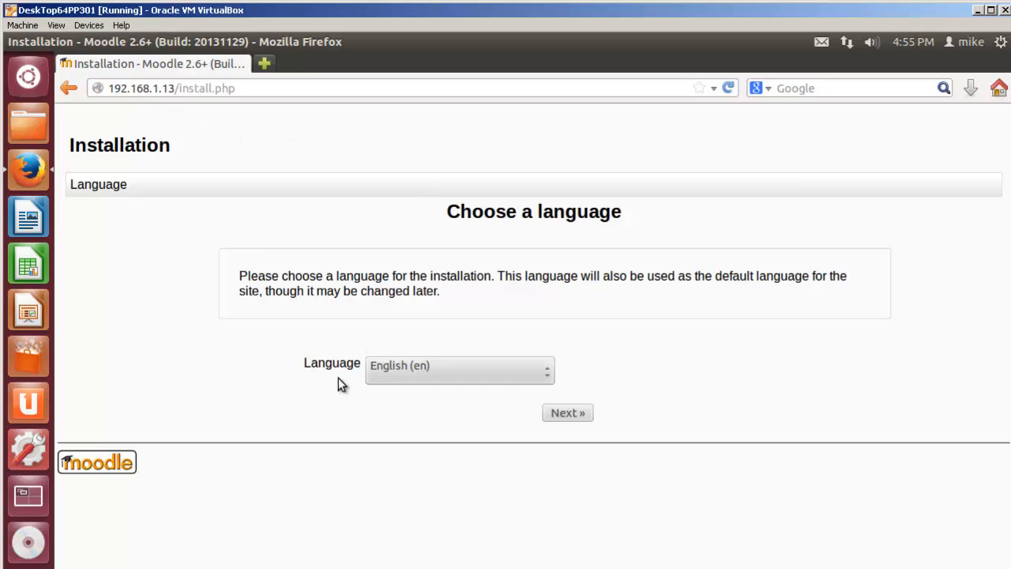
- Accept English and default paths, choose Improved MySQL (native/mysqli) and continue
left_click(567, 412)
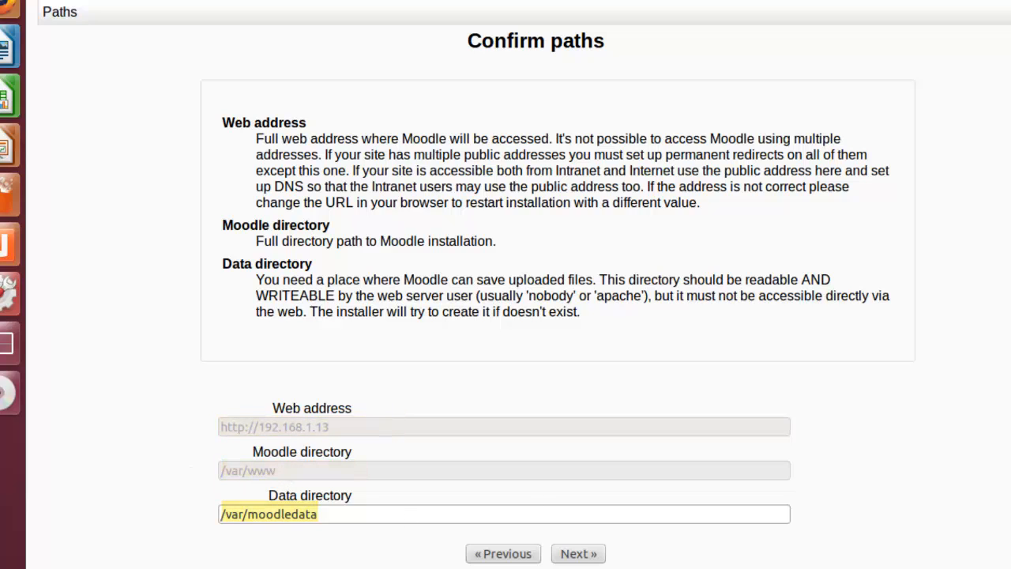
left_click(574, 555)
left_click(588, 204)
left_click(464, 225)
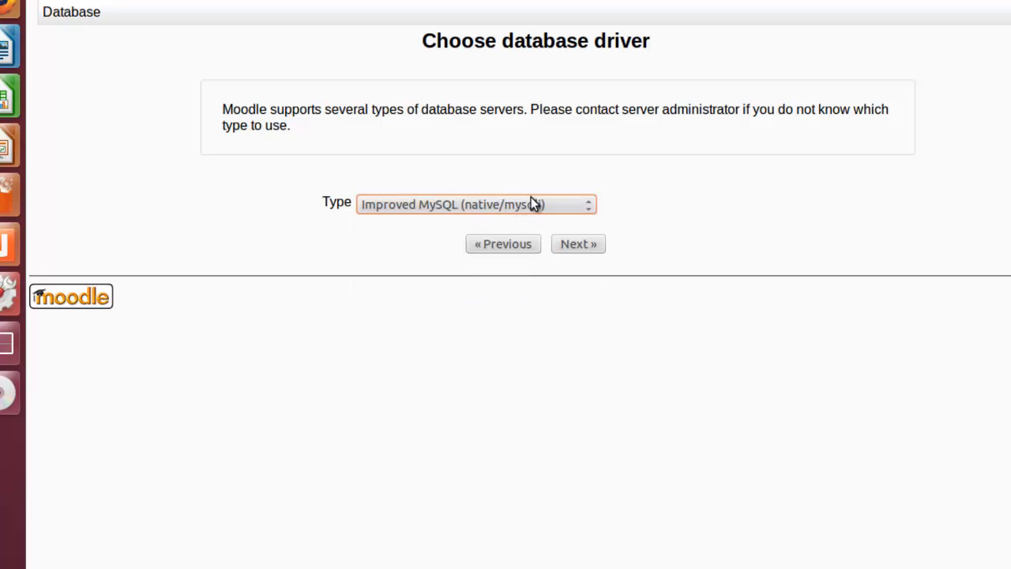
left_click(578, 243)
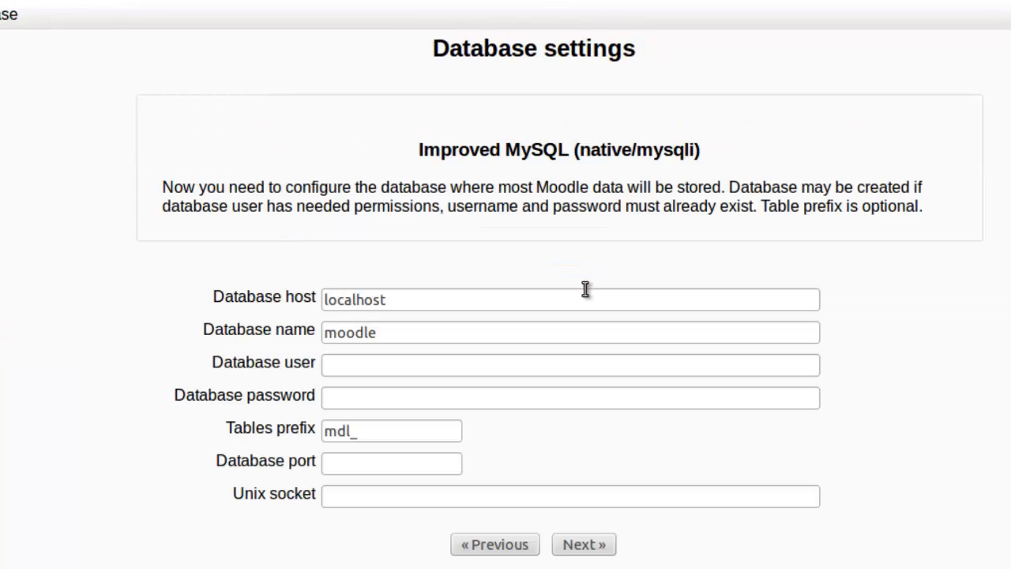
left_click(355, 365)
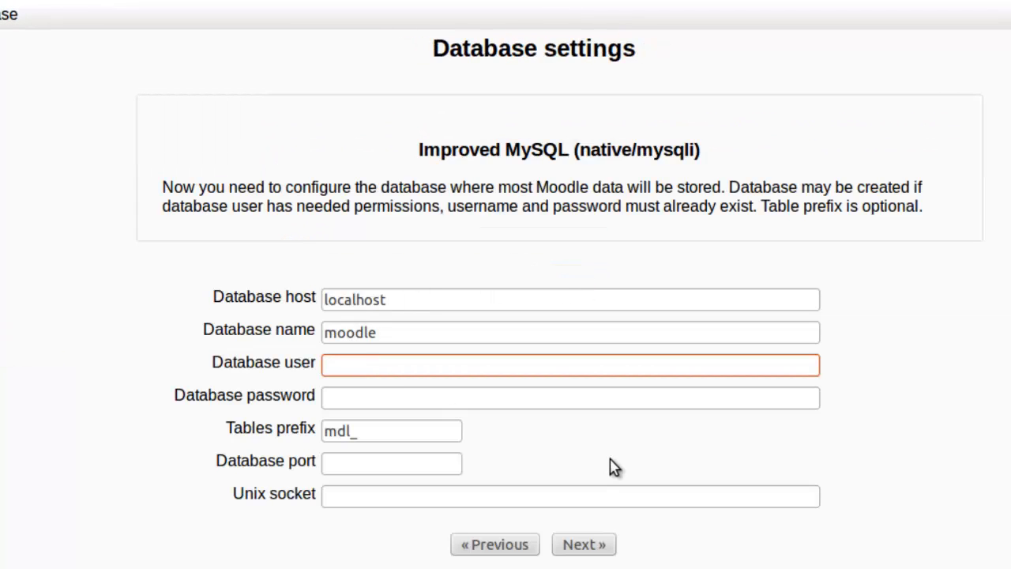
type("modleus")
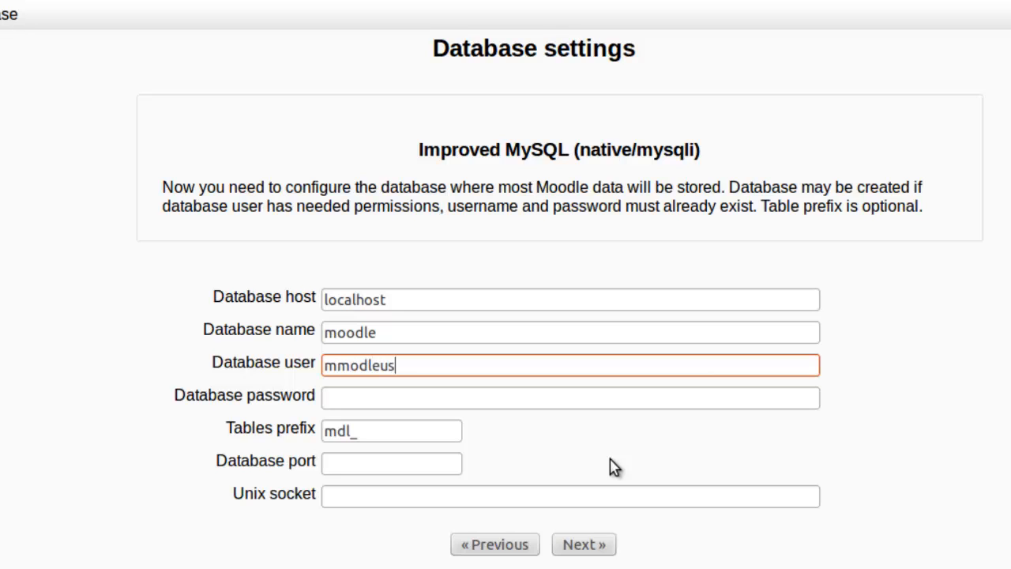
key("BackSpace")
key("BackSpace")
key("BackSpace")
key("BackSpace")
key("BackSpace")
key("BackSpace")
key("BackSpace")
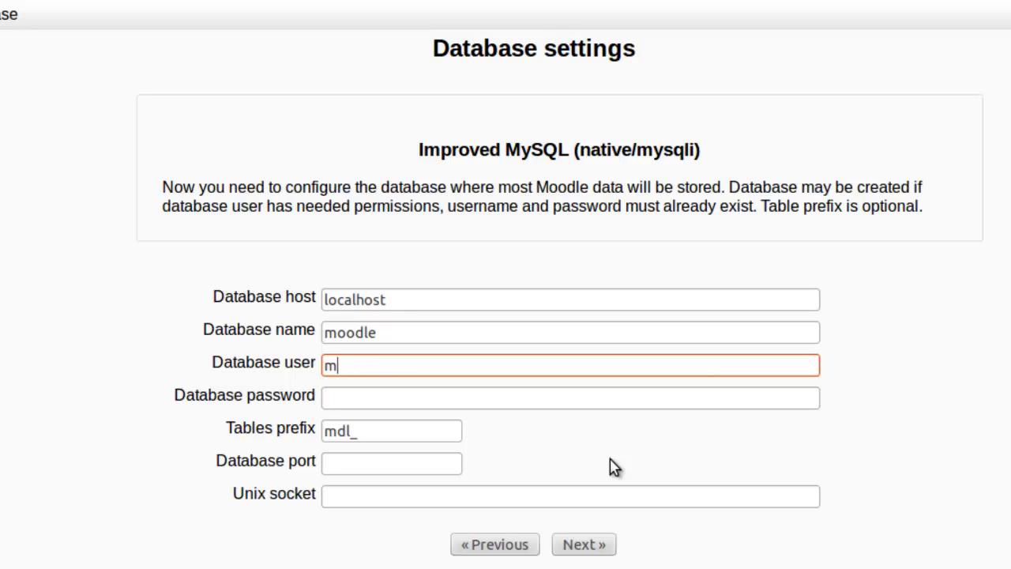
type("oodle")
type("uis")
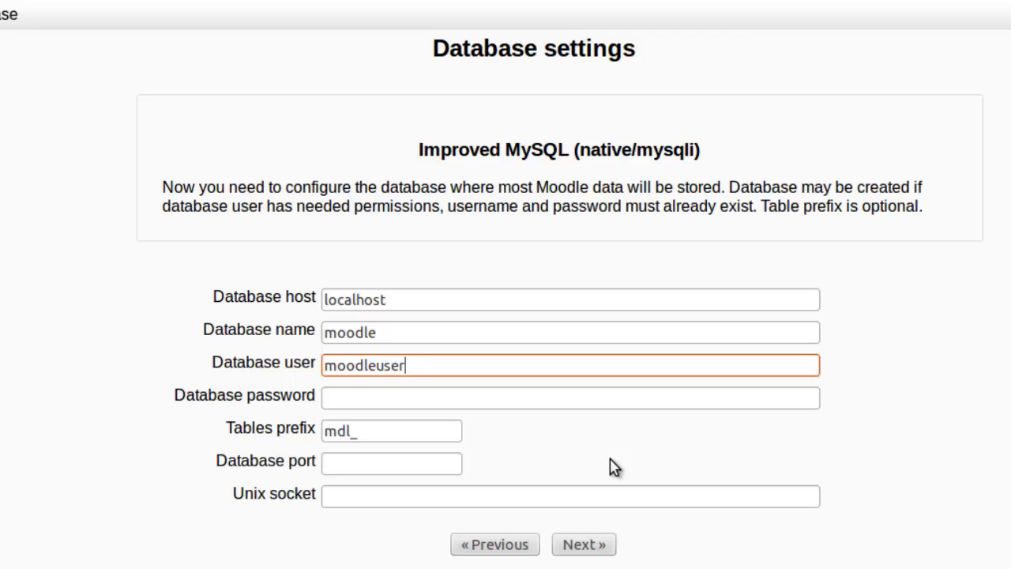
left_click(355, 398)
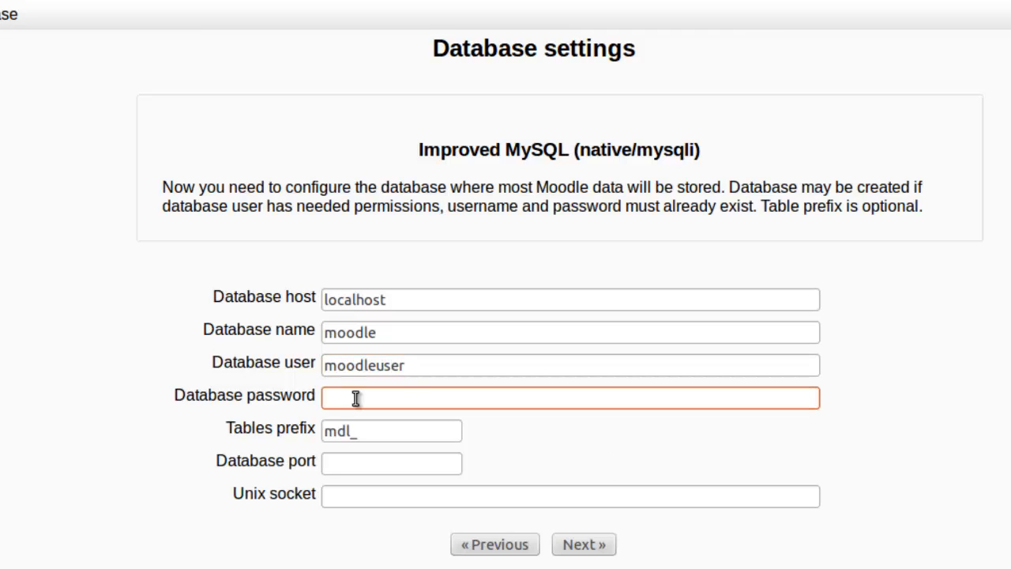
type("ssword")
left_click(591, 551)
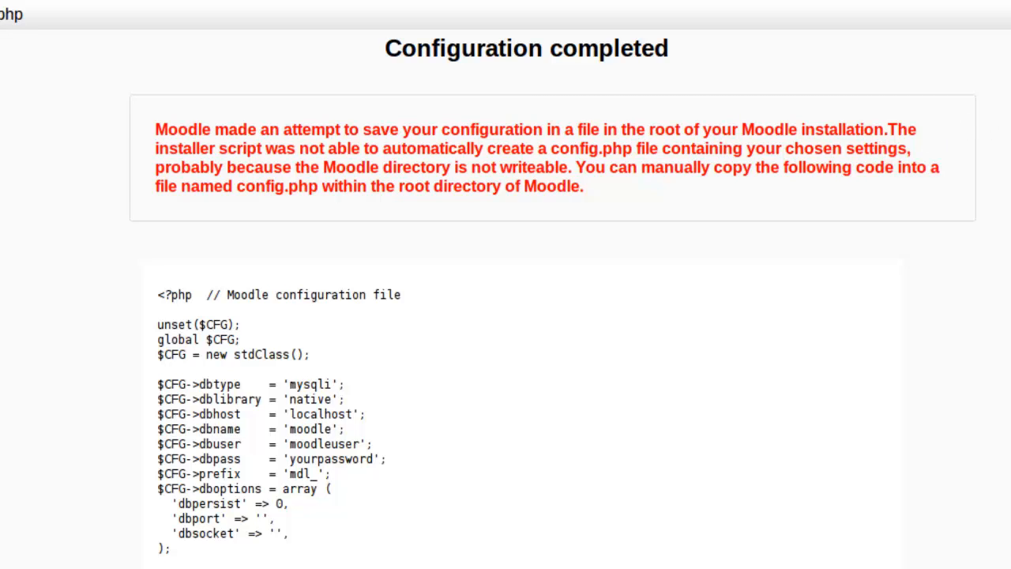
scroll(505, 316, "down", 1)
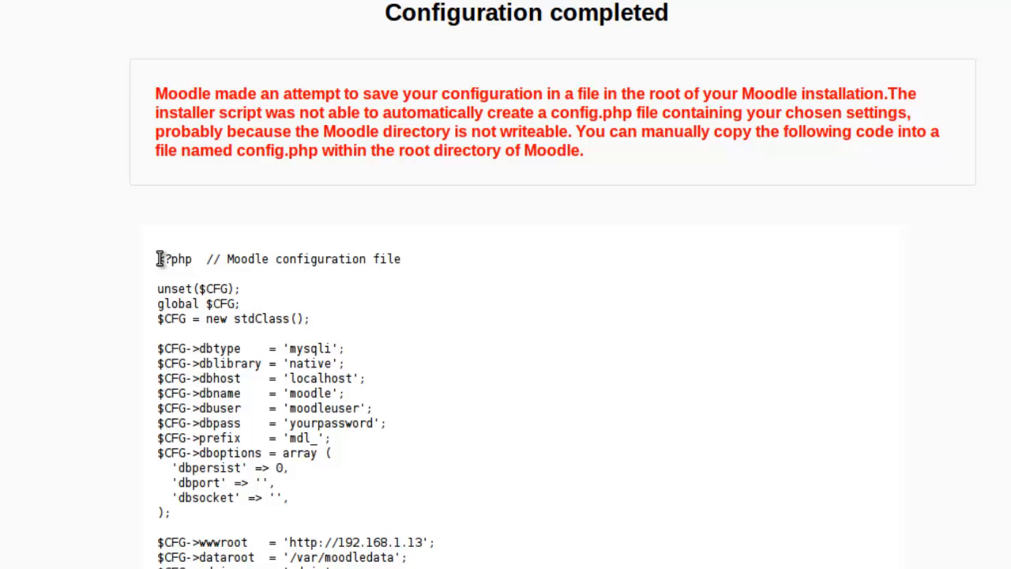
- Select the generated config.php code and copy it from the context menu
mouse_move(159, 258)
left_mouse_down()
mouse_move(432, 450)
mouse_move(595, 543)
left_mouse_up()
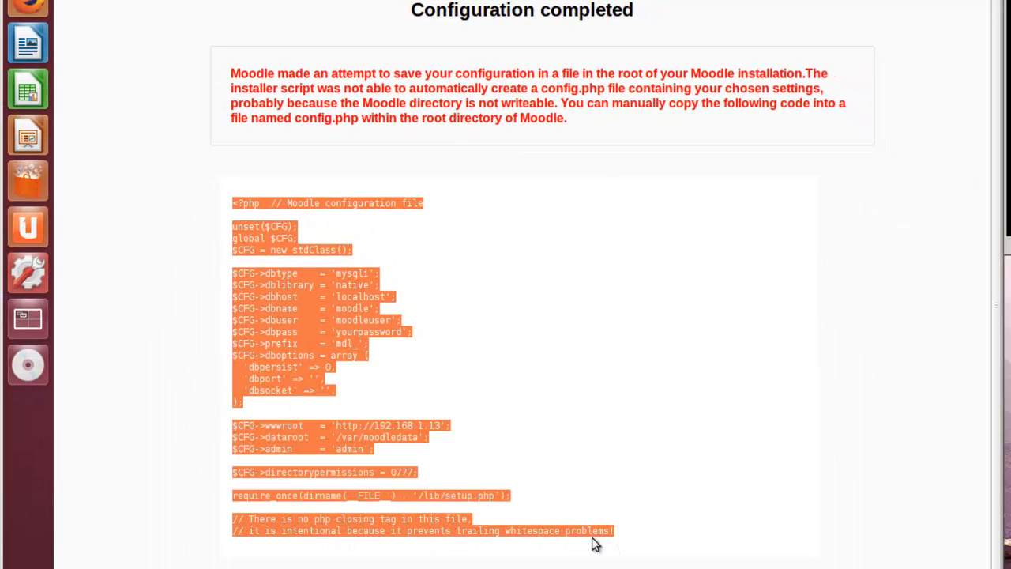
right_click(334, 310)
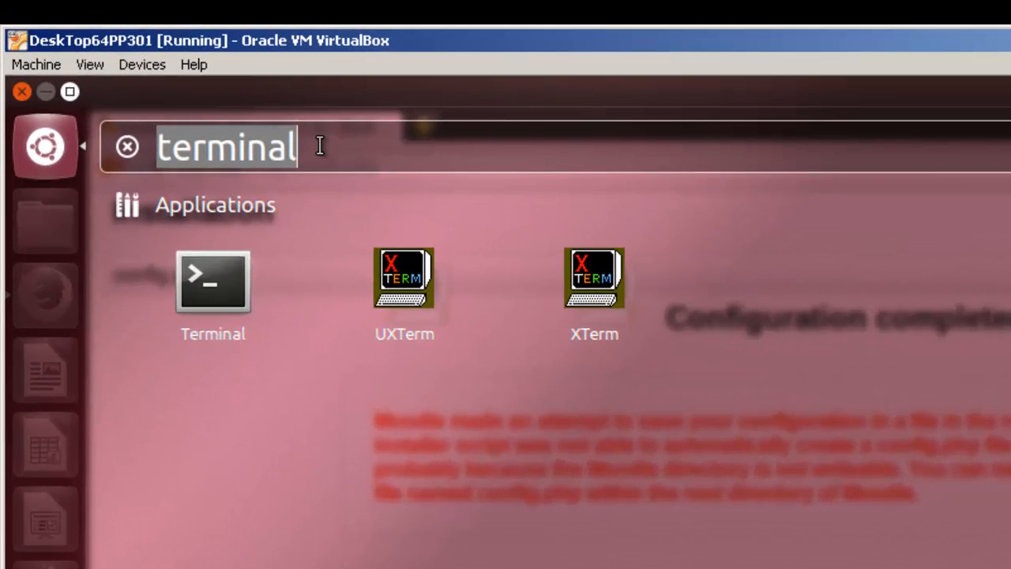
- Paste the Moodle configuration into a blank gedit document and start saving it
key("BackSpace")
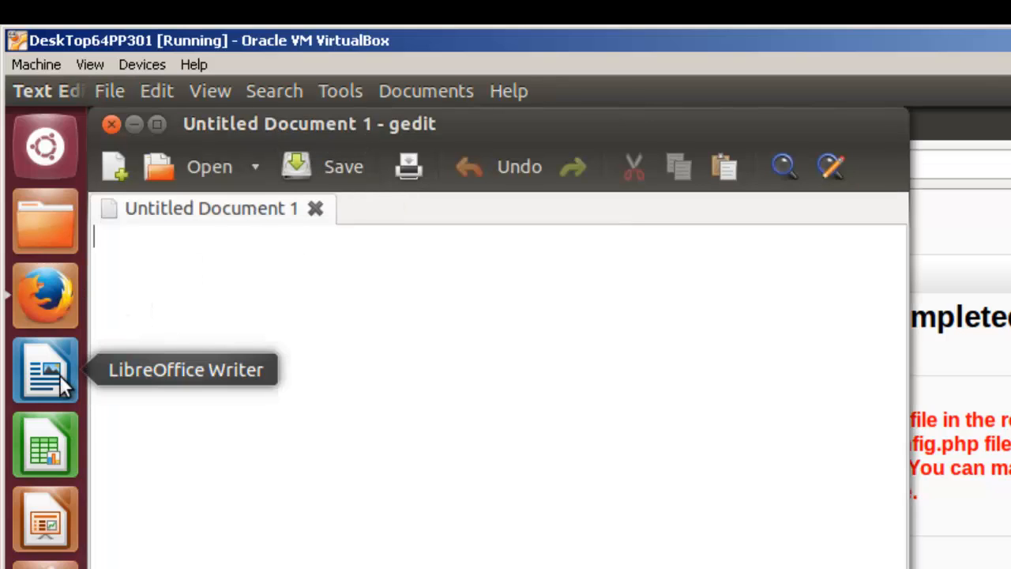
right_click(109, 240)
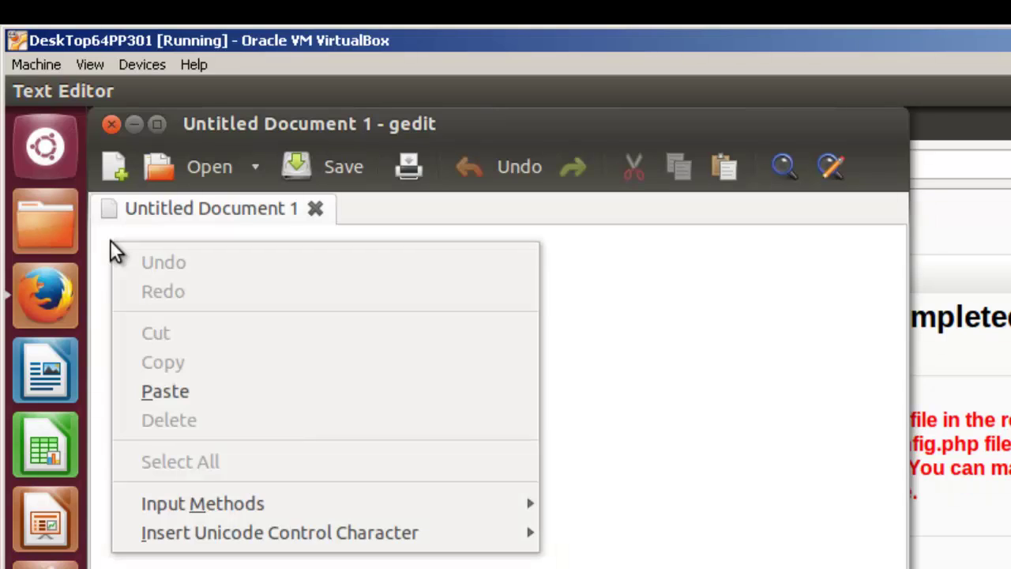
left_click(165, 390)
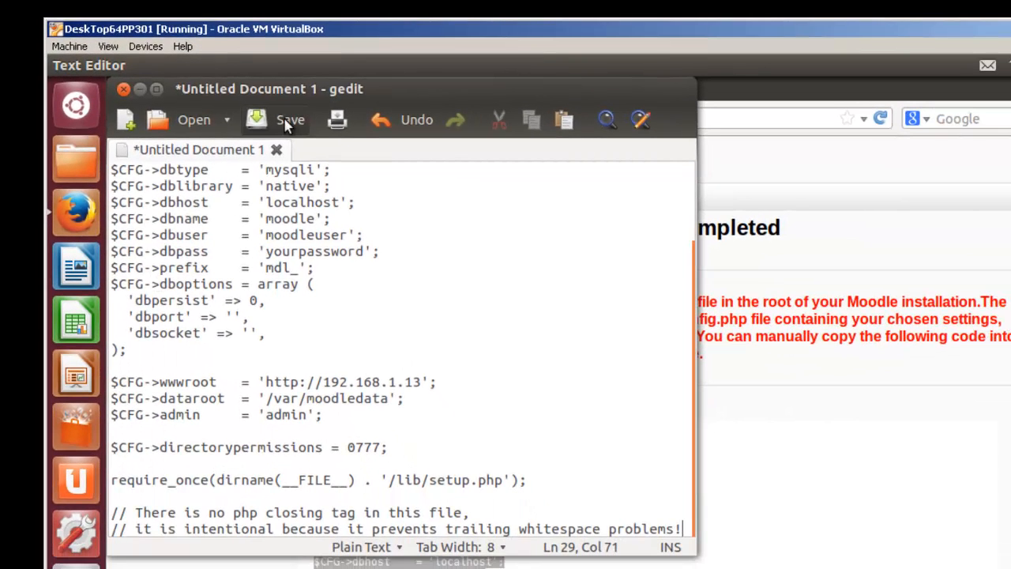
left_click(286, 123)
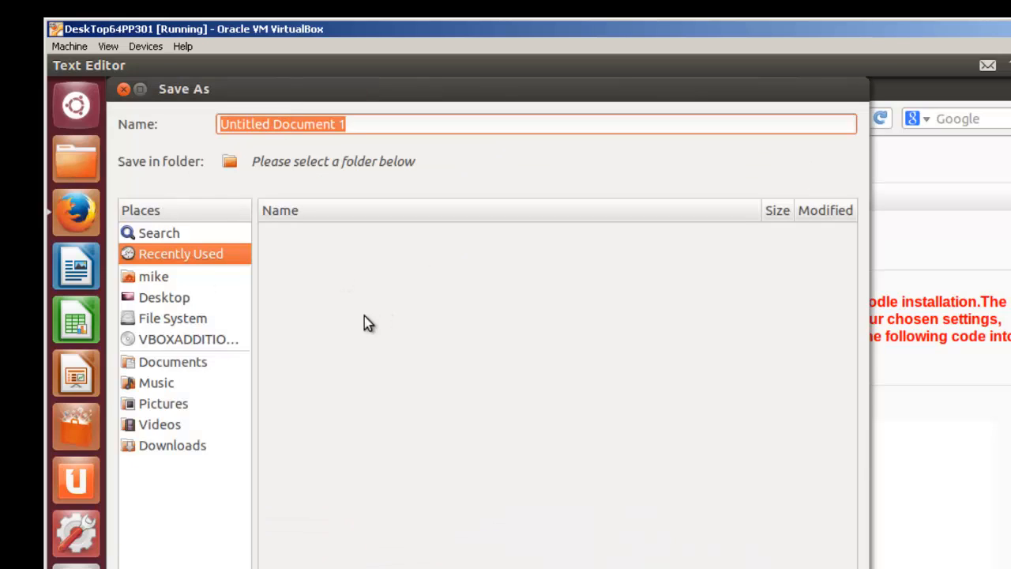
- Save the file as config.php in the home Moodle folder and close gedit
left_click(154, 277)
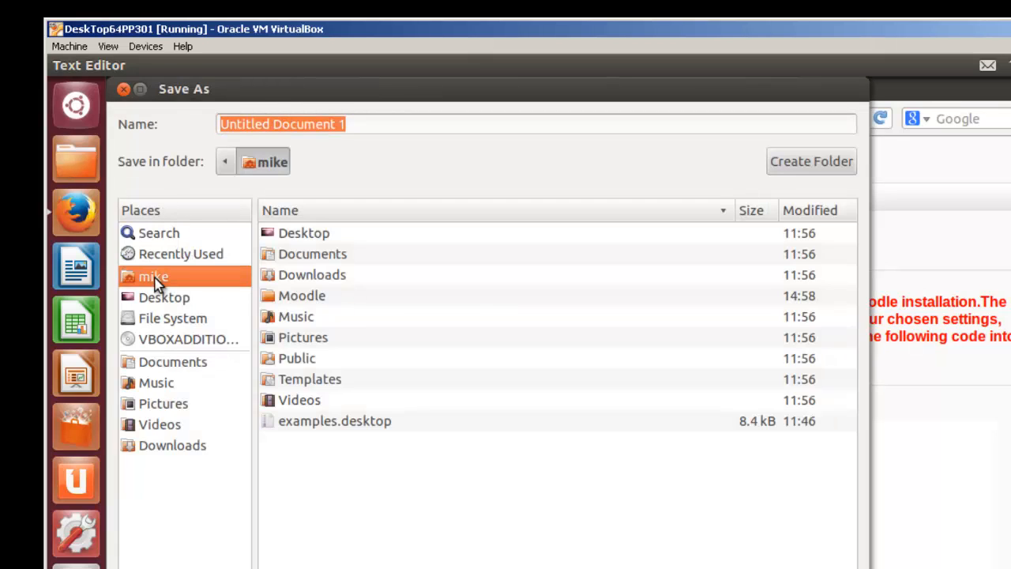
double_click(274, 296)
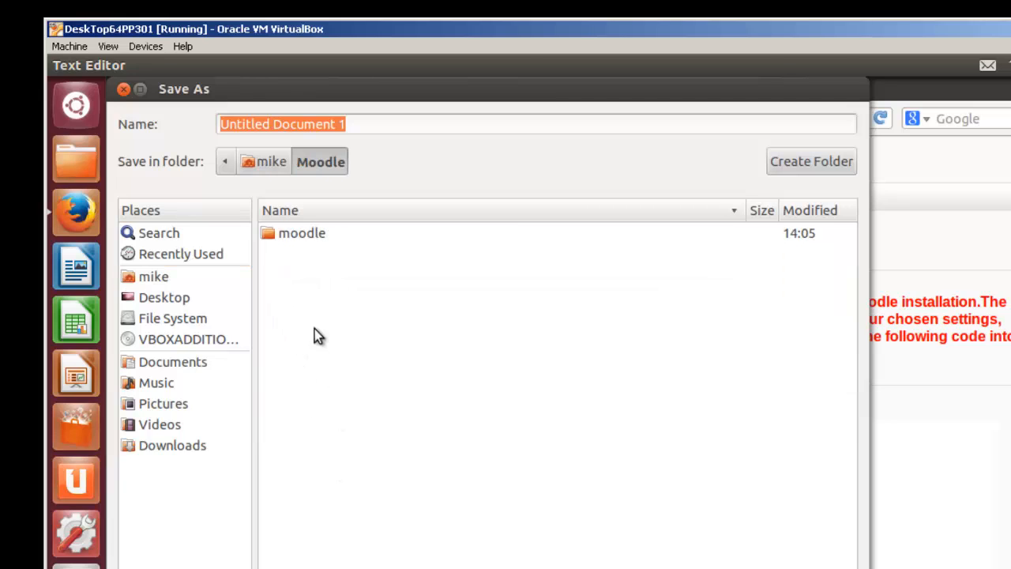
left_click(357, 123)
mouse_move(429, 90)
left_mouse_down()
mouse_move(586, 371)
mouse_move(569, 357)
left_mouse_up()
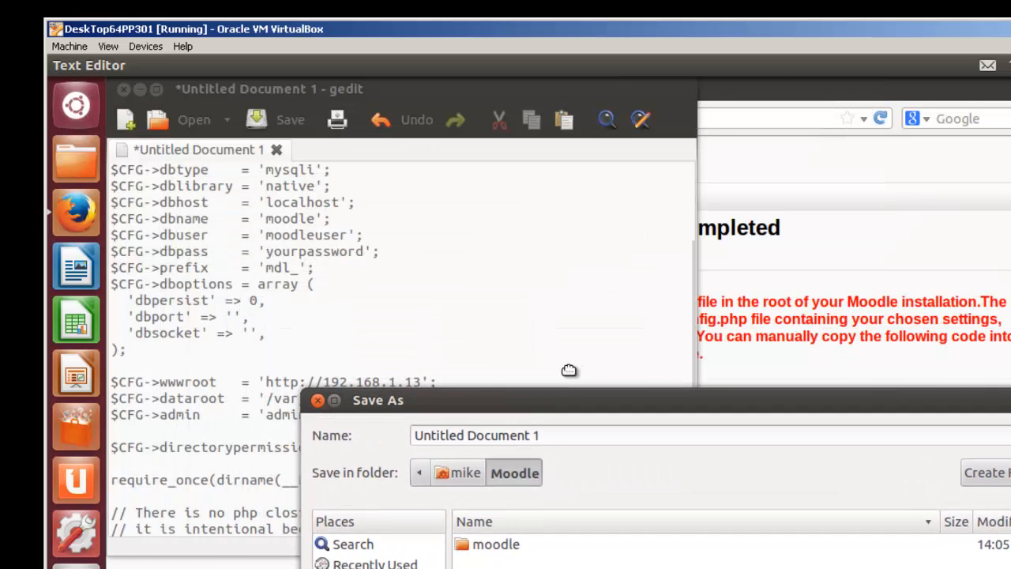
left_click_drag(569, 357, 572, 228)
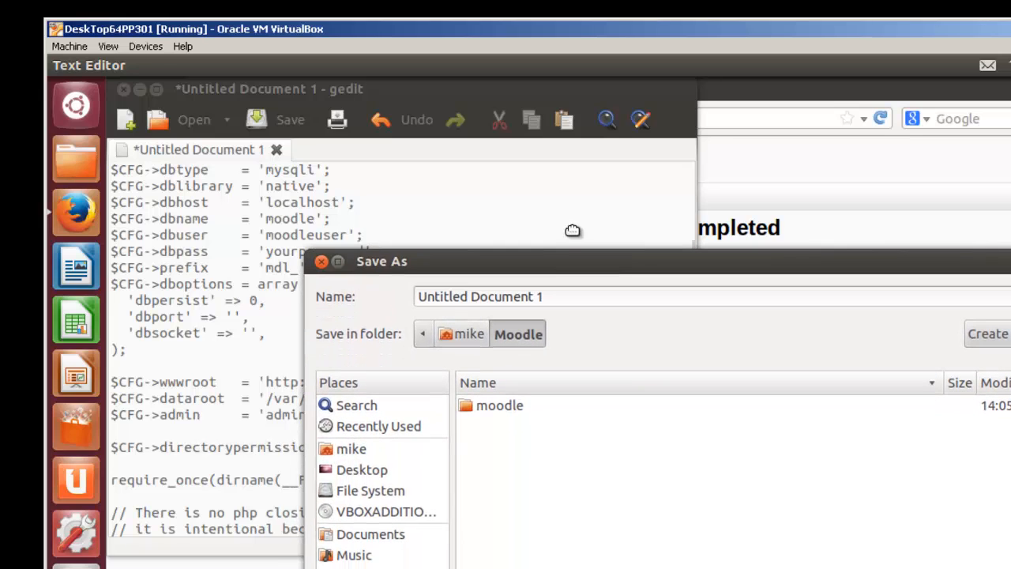
left_click_drag(542, 296, 403, 294)
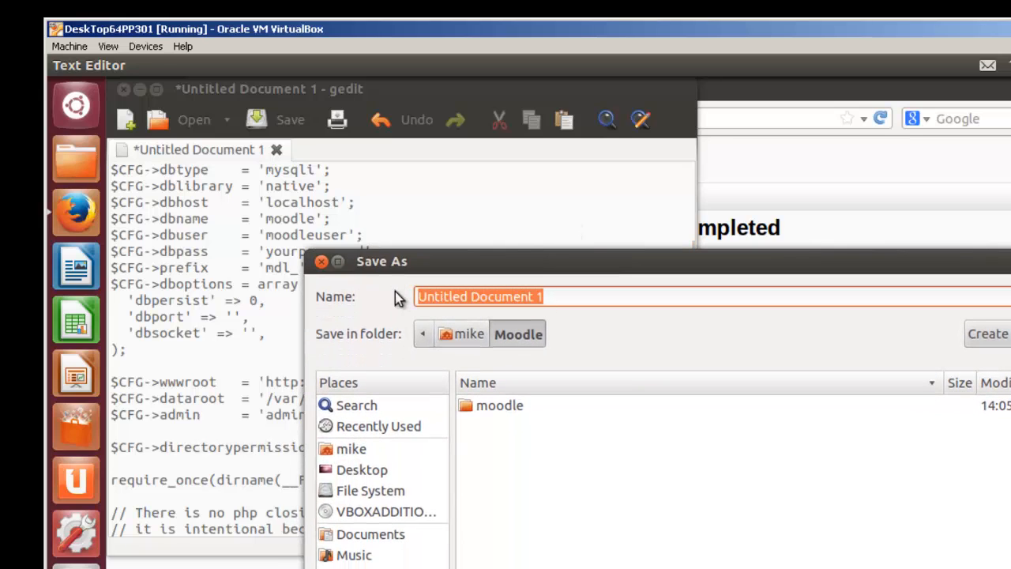
type("config.php")
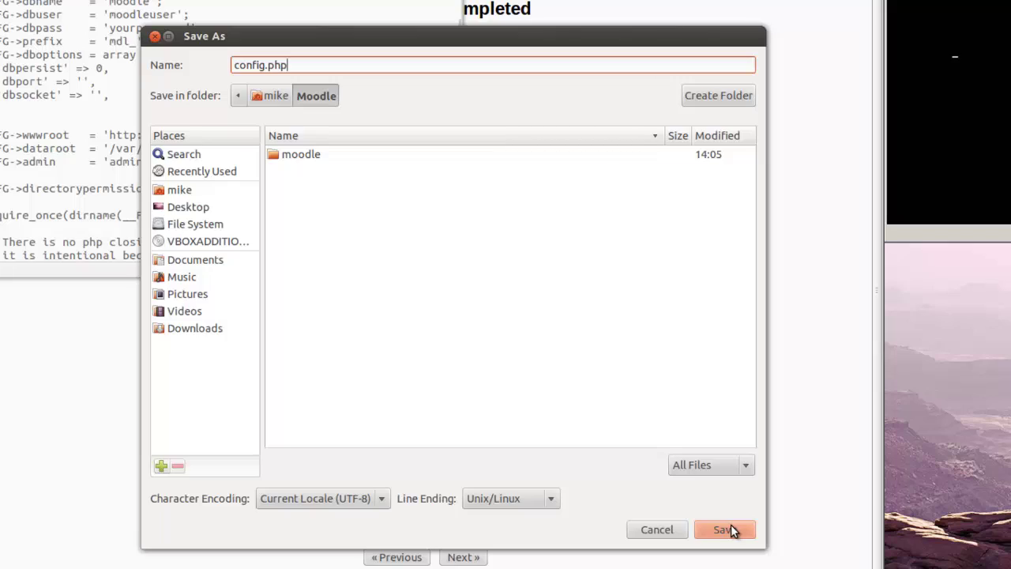
left_click(724, 529)
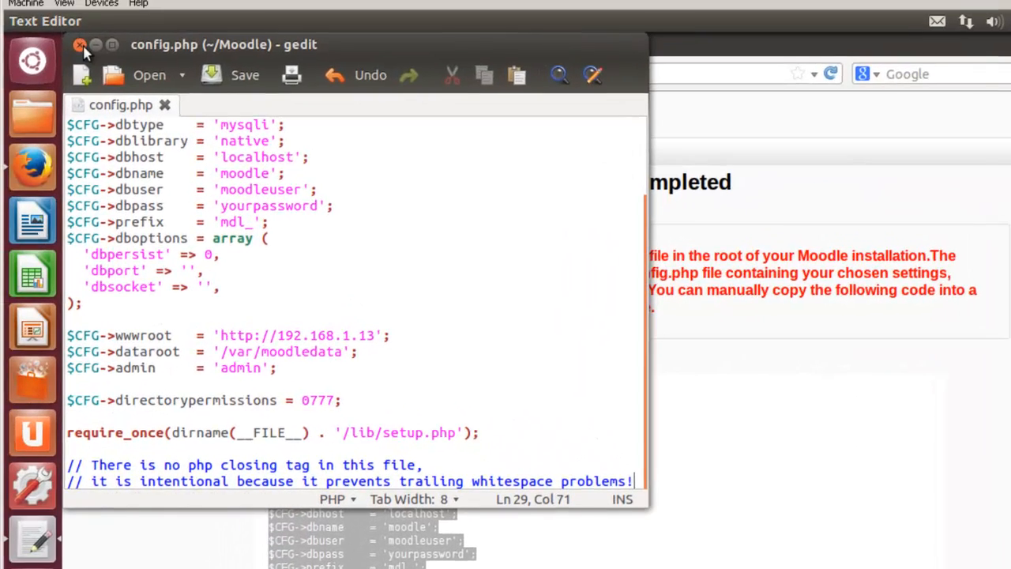
left_click(83, 47)
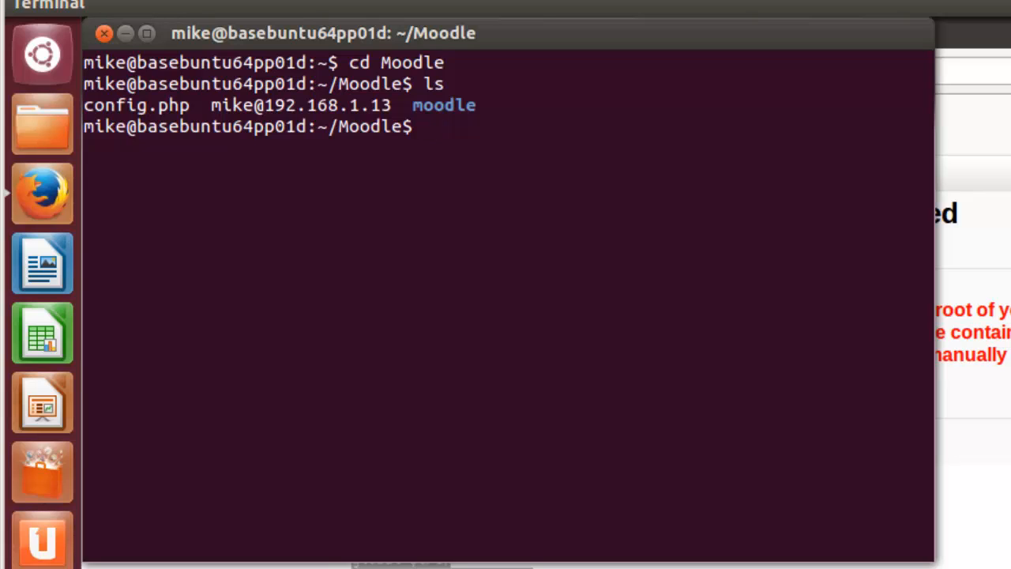
type("scp ")
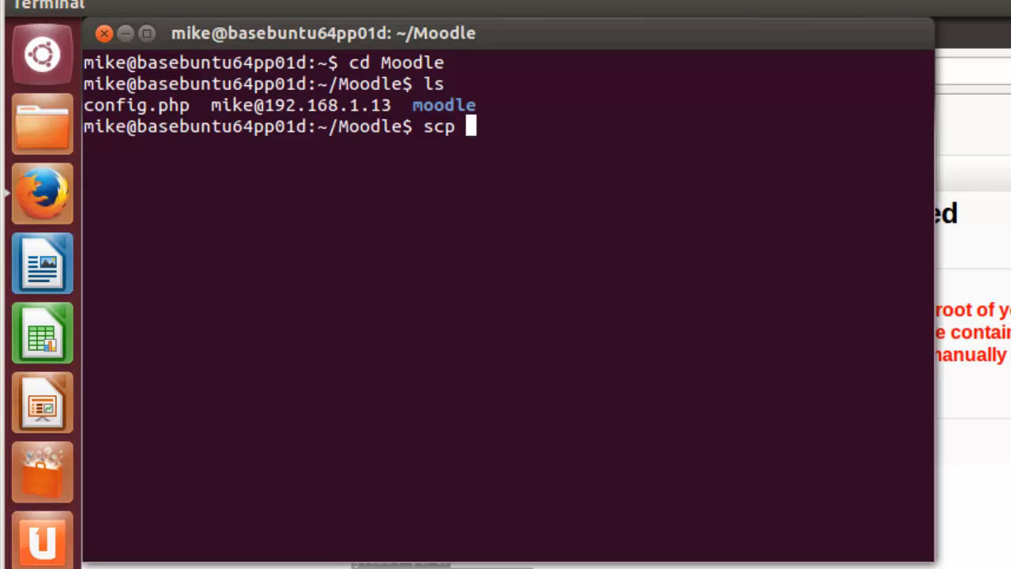
type("config.php mike@192.168.1.13:")
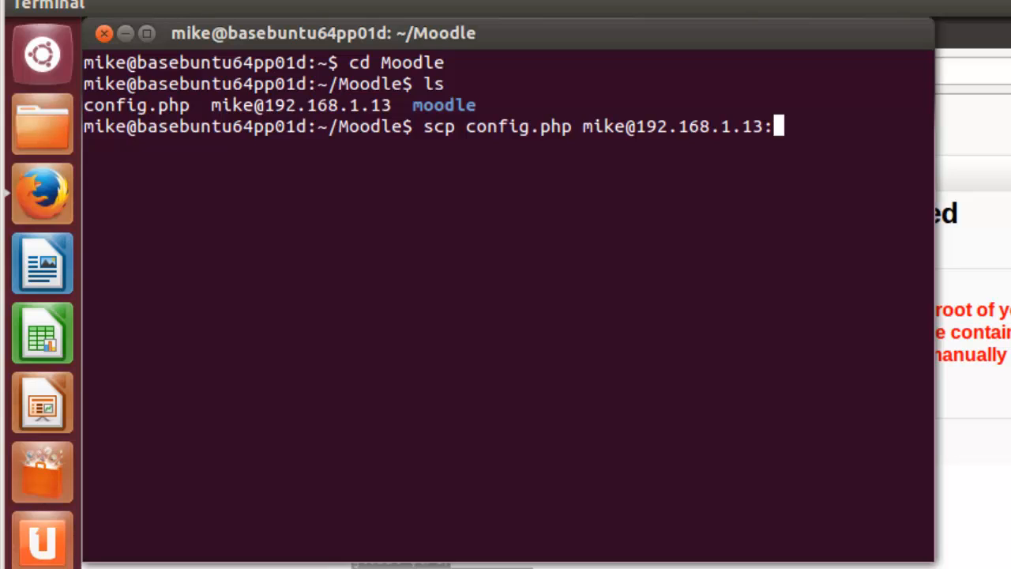
- Copy config.php to the server at 192.168.1.13 with scp, supplying the password
key("Return")
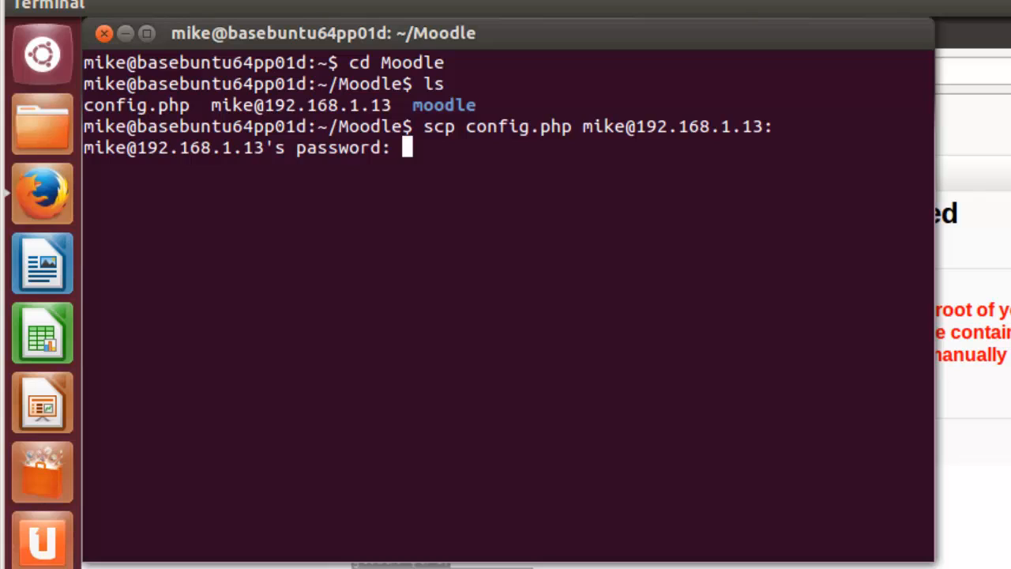
key("Return")
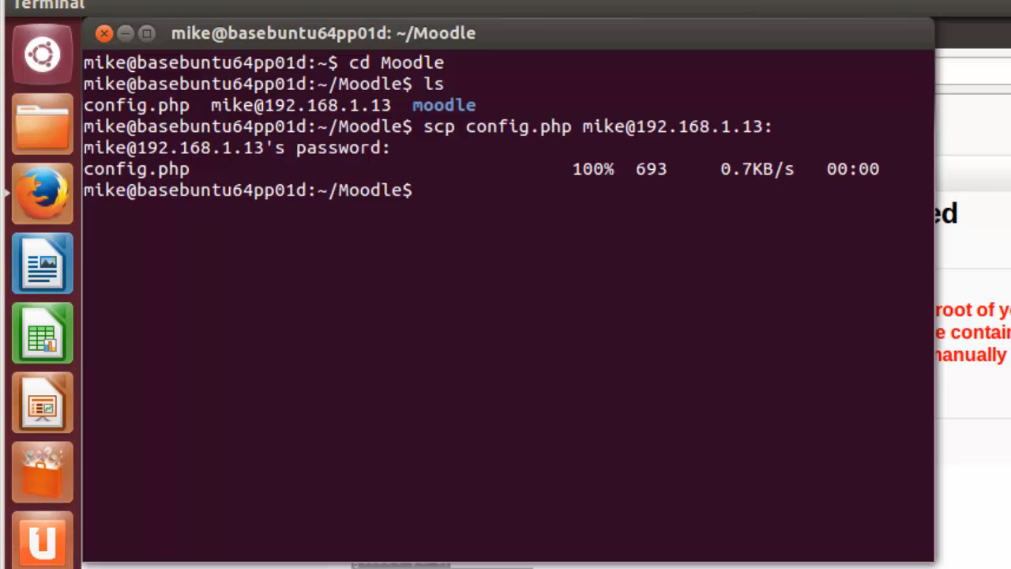
type("ssh ")
type("mike")
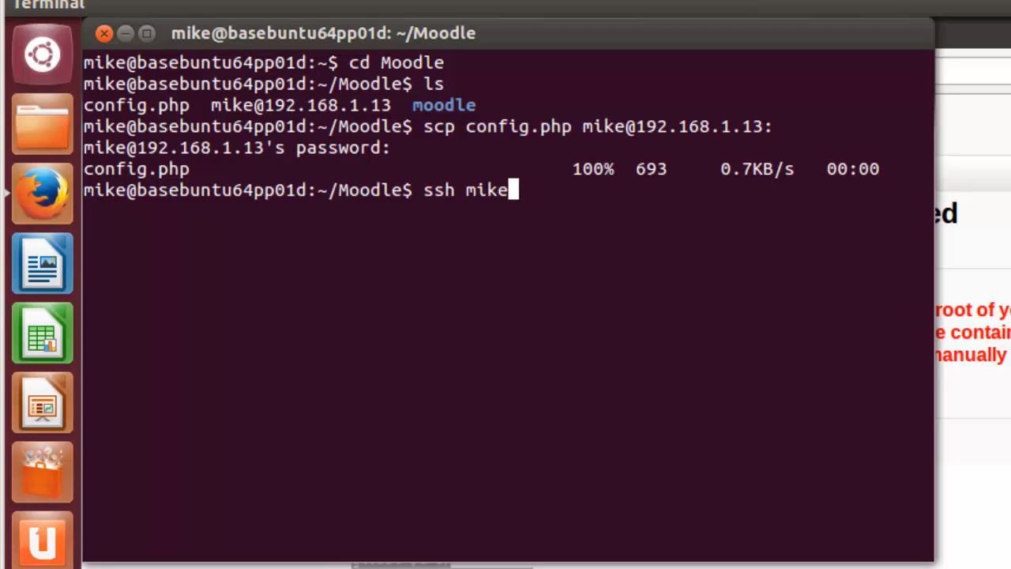
type("!")
type("192.168")
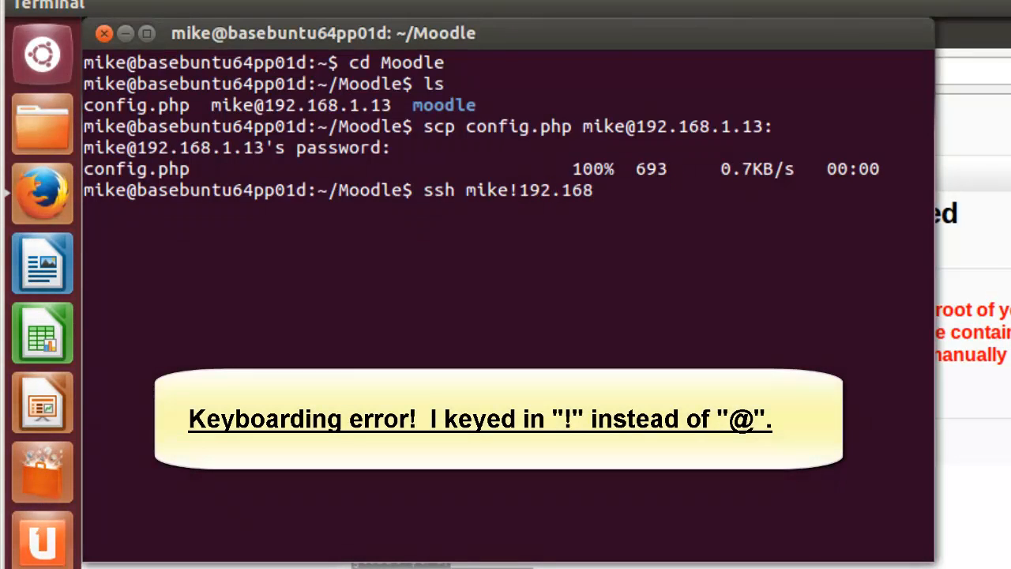
type(".1.13")
key("Return")
type("ssh mike")
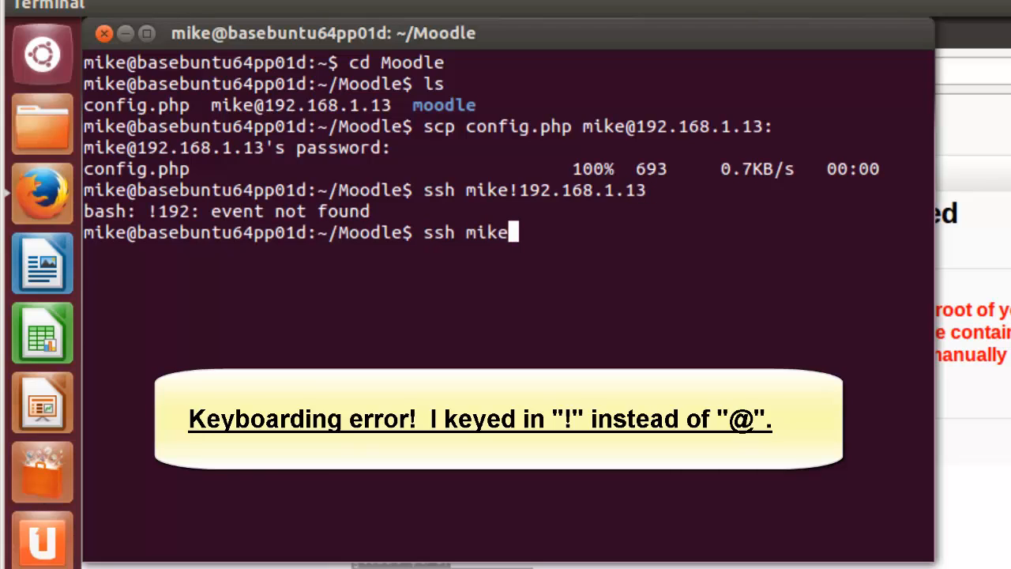
type("@")
type("192.168")
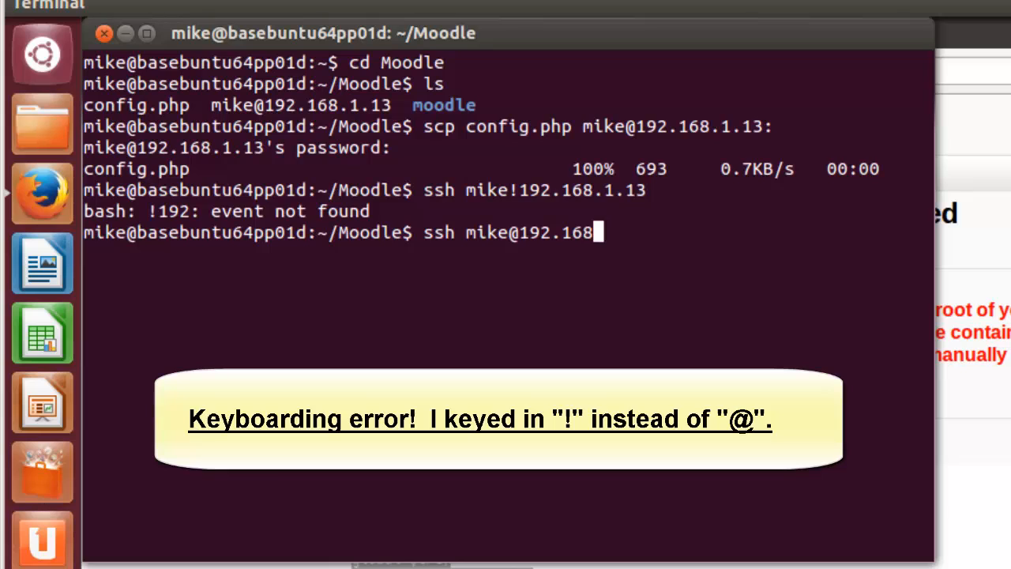
type(".1.13")
key("Return")
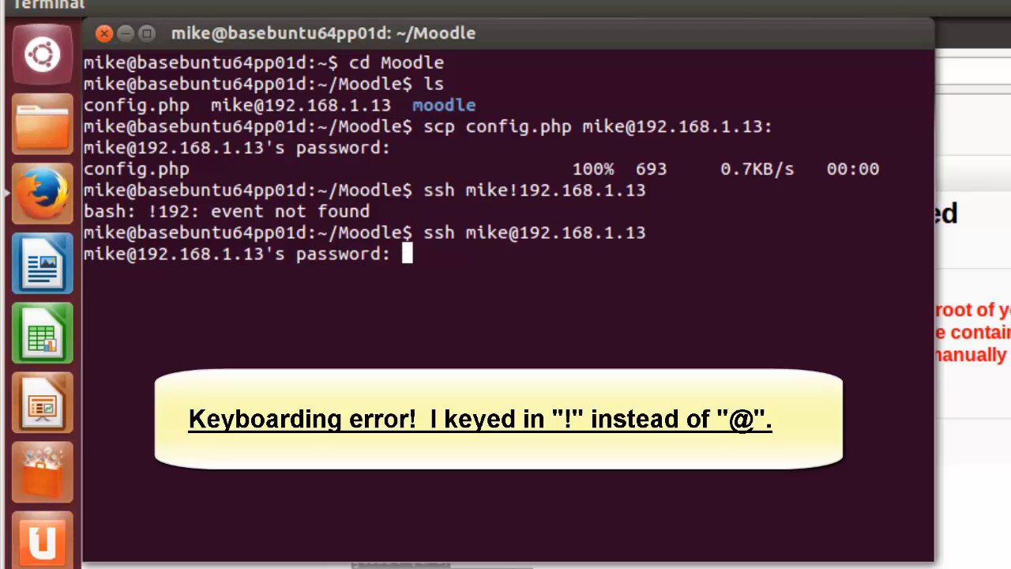
key("Return")
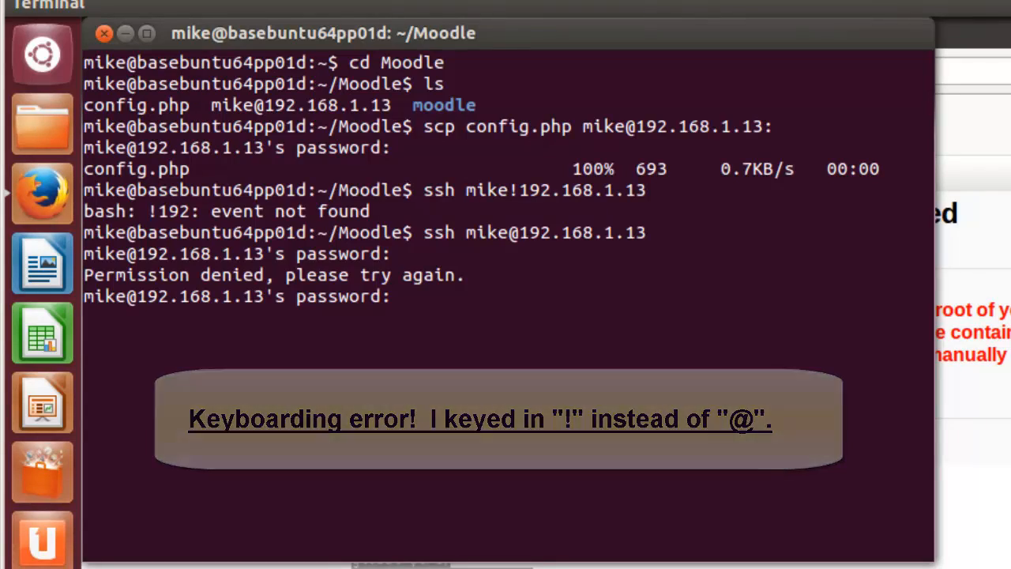
key("Return")
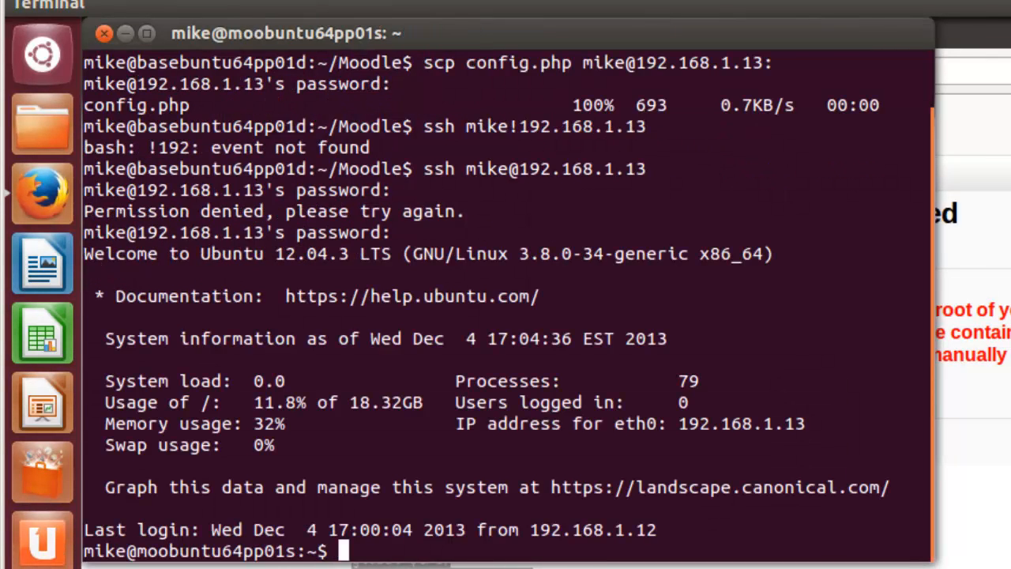
type("ls")
- List the server home folder, showing config.php, index.html and moodle
key("Return")
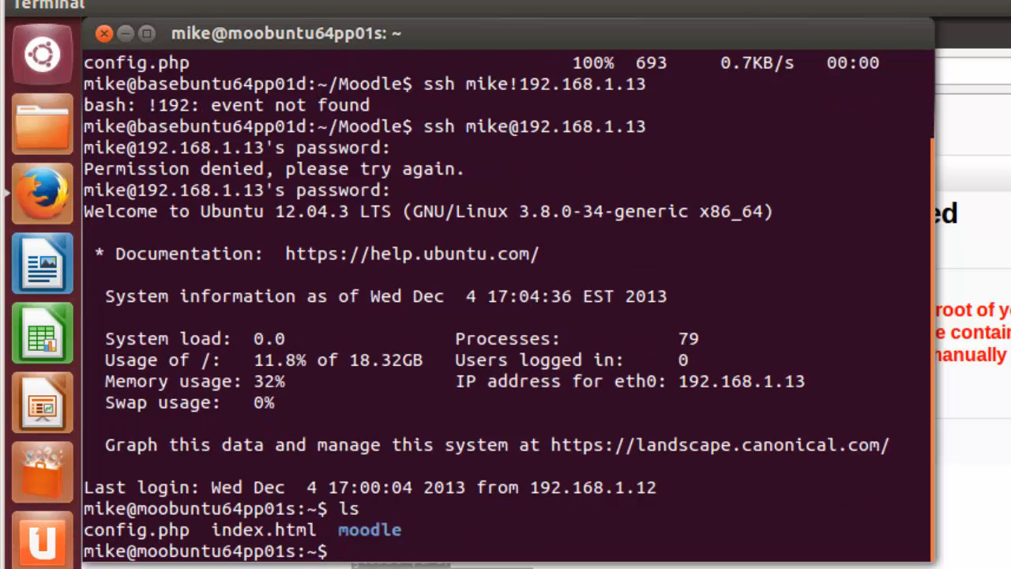
type("config")
key("BackSpace")
key("BackSpace")
key("BackSpace")
key("BackSpace")
key("BackSpace")
type("mv")
type(" config.php")
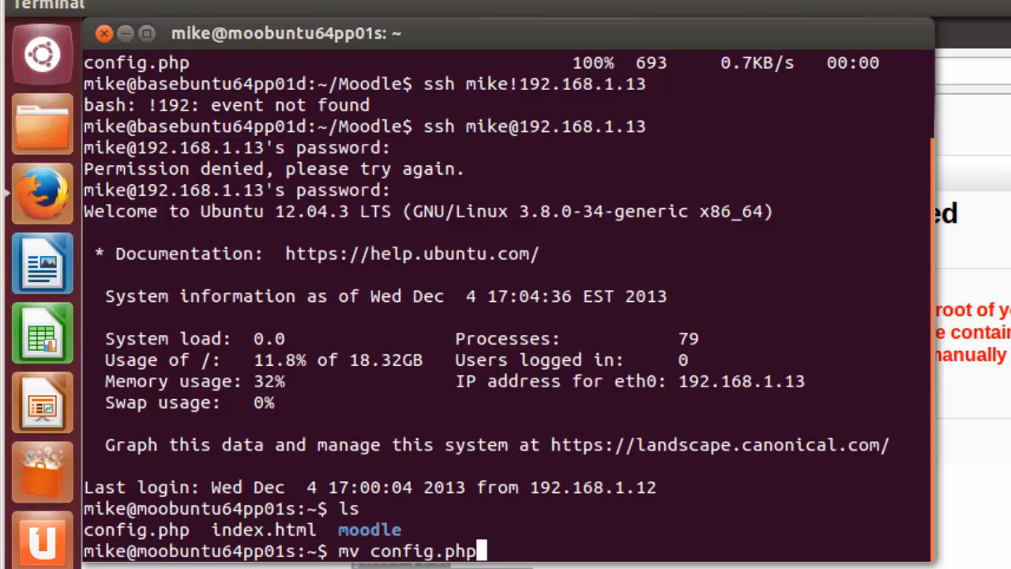
- Move config.php into /var/www with sudo, confirming the administrator password
key("BackSpace")
key("BackSpace")
key("BackSpace")
key("BackSpace")
key("BackSpace")
key("BackSpace")
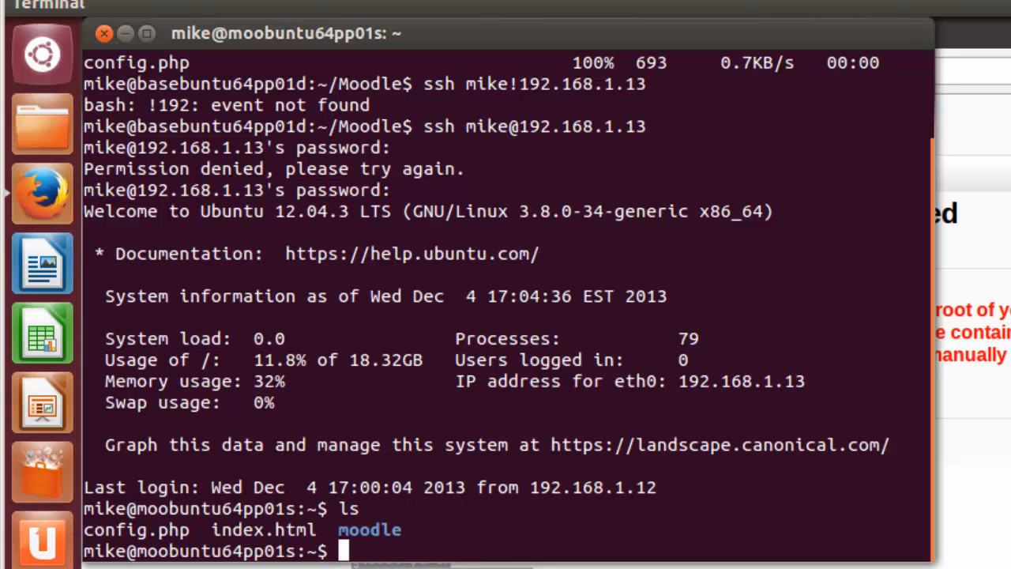
type("sudo m")
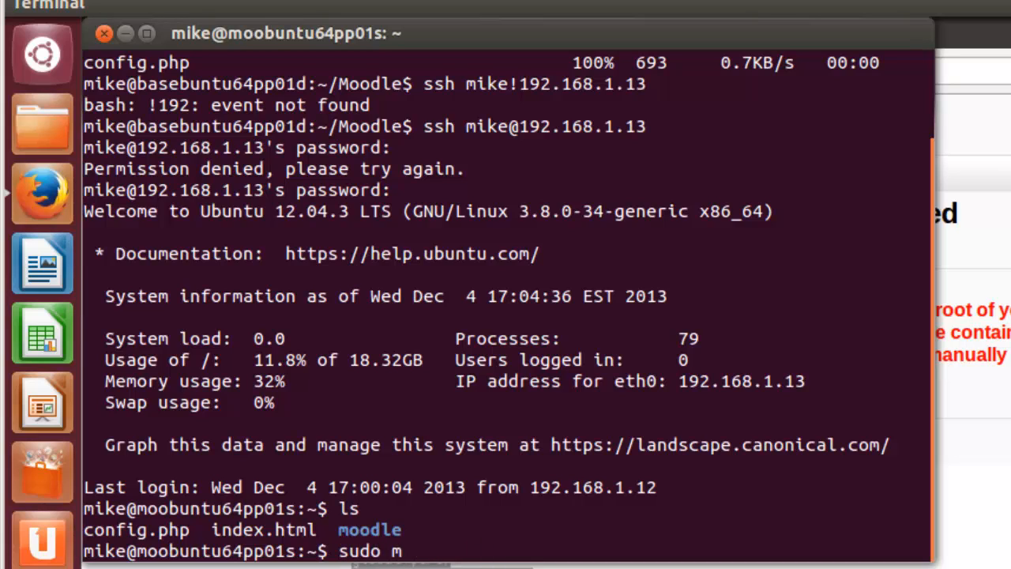
type("v config.php")
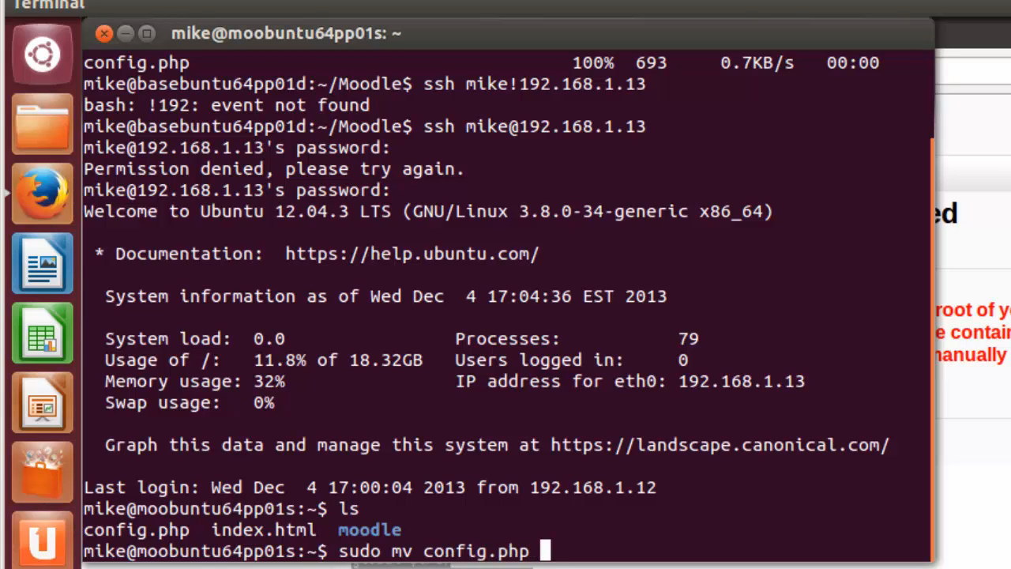
type(" /var/www")
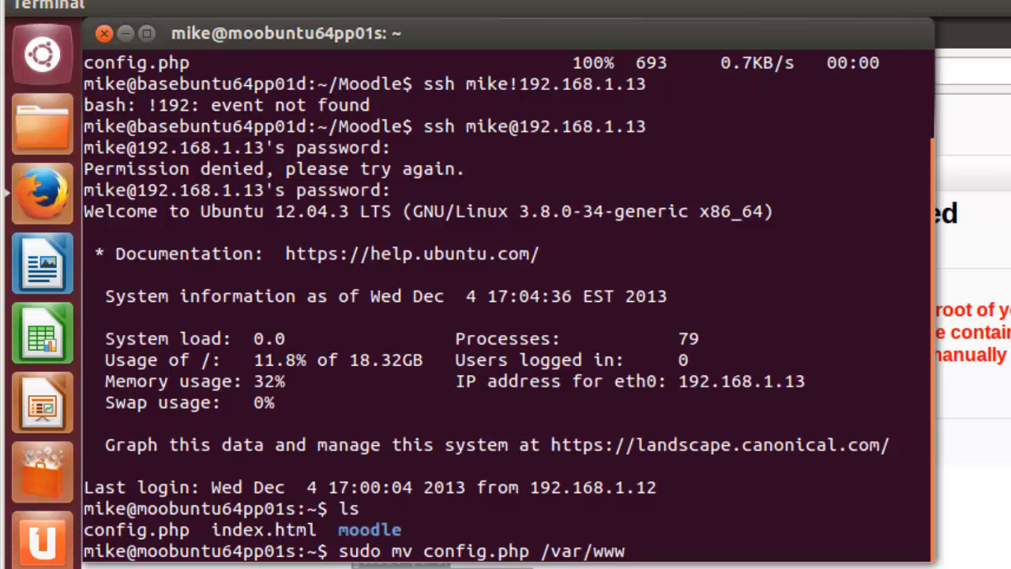
key("Return")
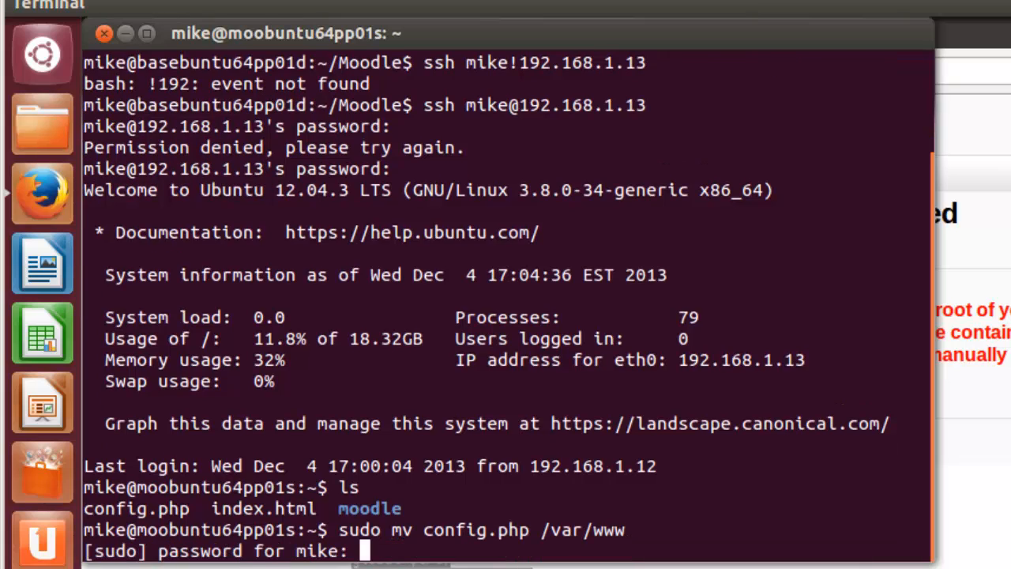
key("Return")
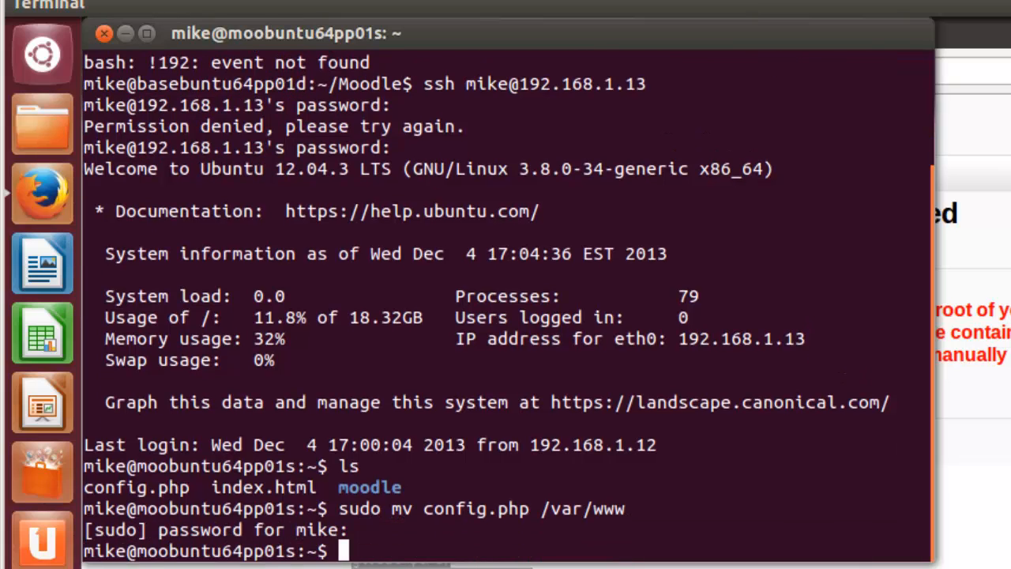
type("cd /var/www")
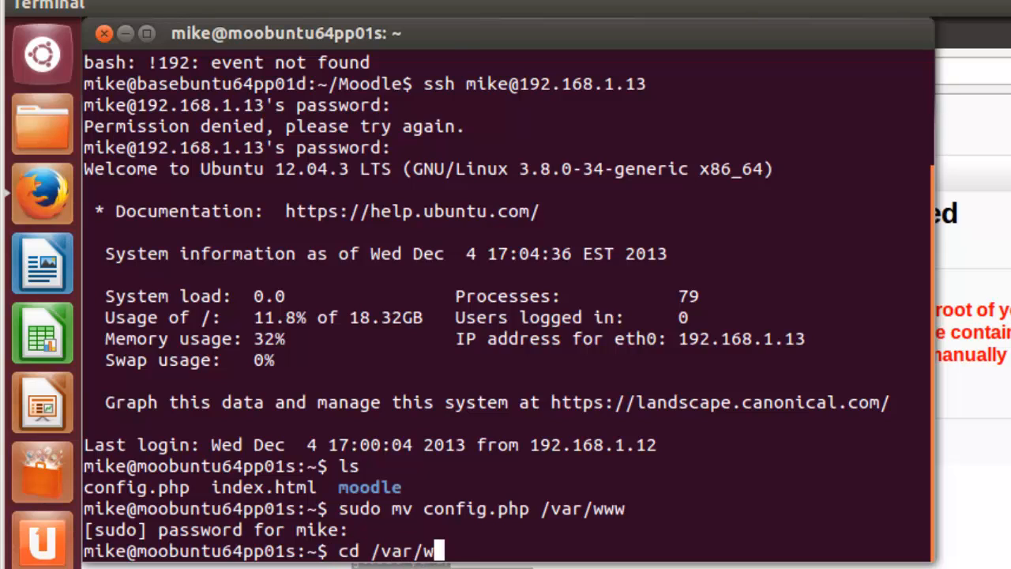
- Change into /var/www and list it to confirm config.php sits among the Moodle files
key("Return")
type("ls")
key("Return")
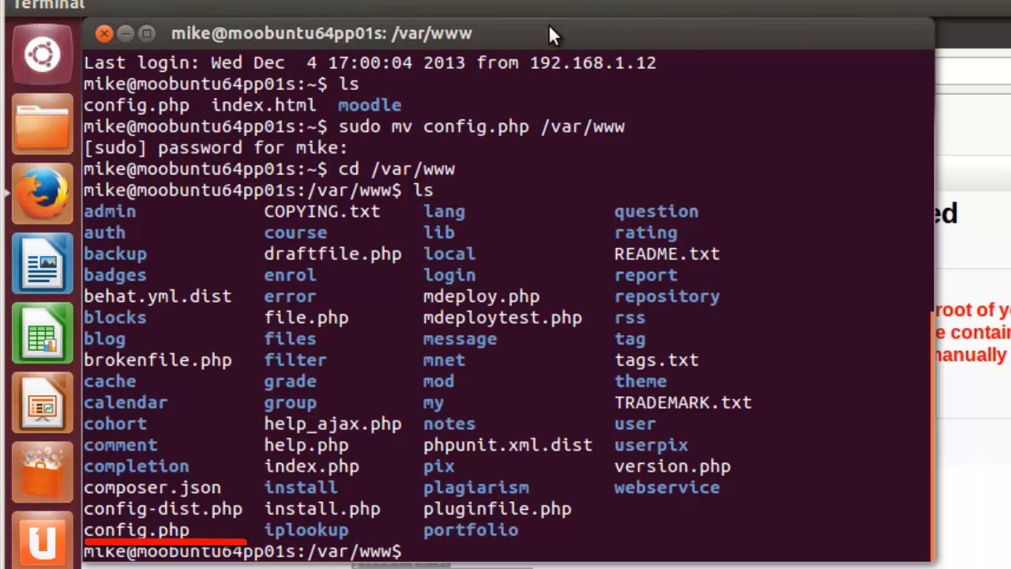
- Move the terminal aside and continue the Moodle installer past the config.php page
mouse_move(548, 33)
left_mouse_down()
mouse_move(464, 69)
mouse_move(626, 140)
left_mouse_up()
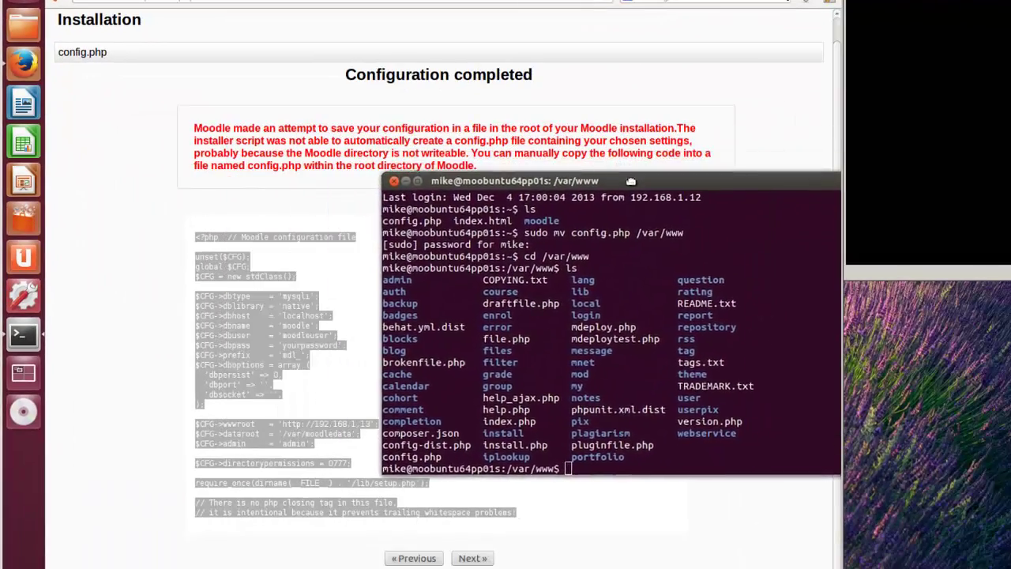
mouse_move(627, 140)
left_mouse_down()
mouse_move(619, 2)
mouse_move(642, 0)
mouse_move(667, 66)
left_mouse_up()
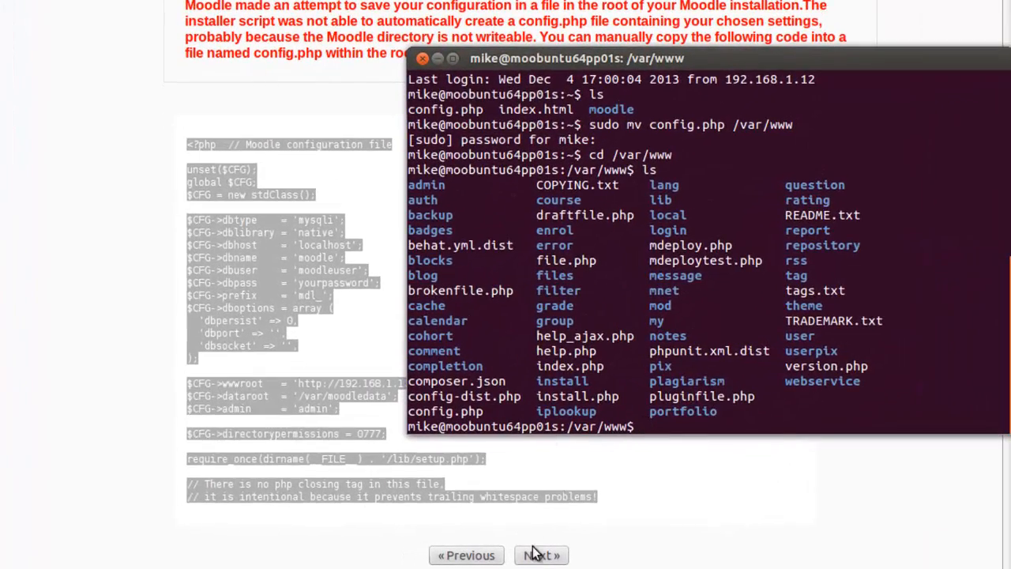
left_click(537, 555)
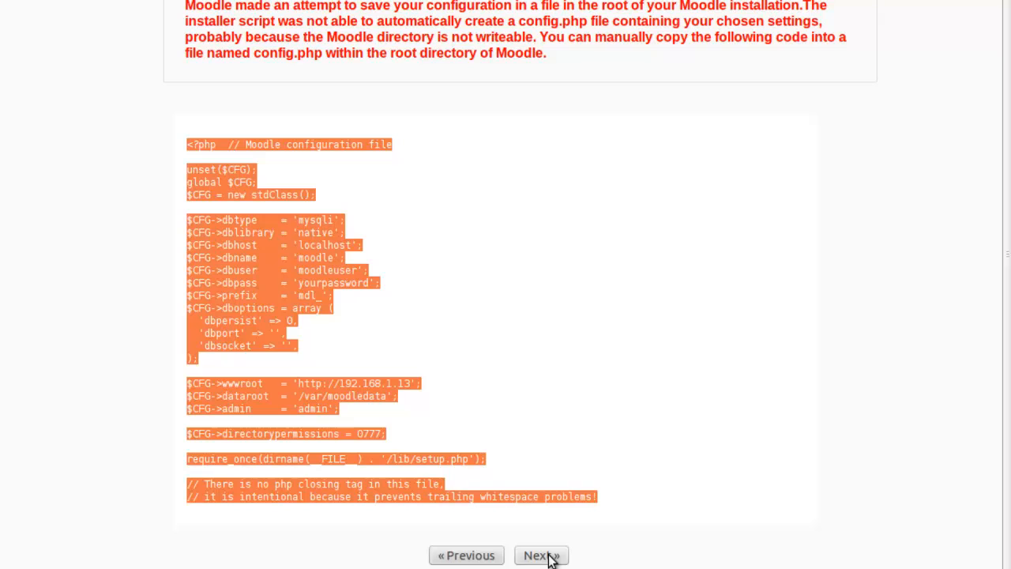
left_click(540, 556)
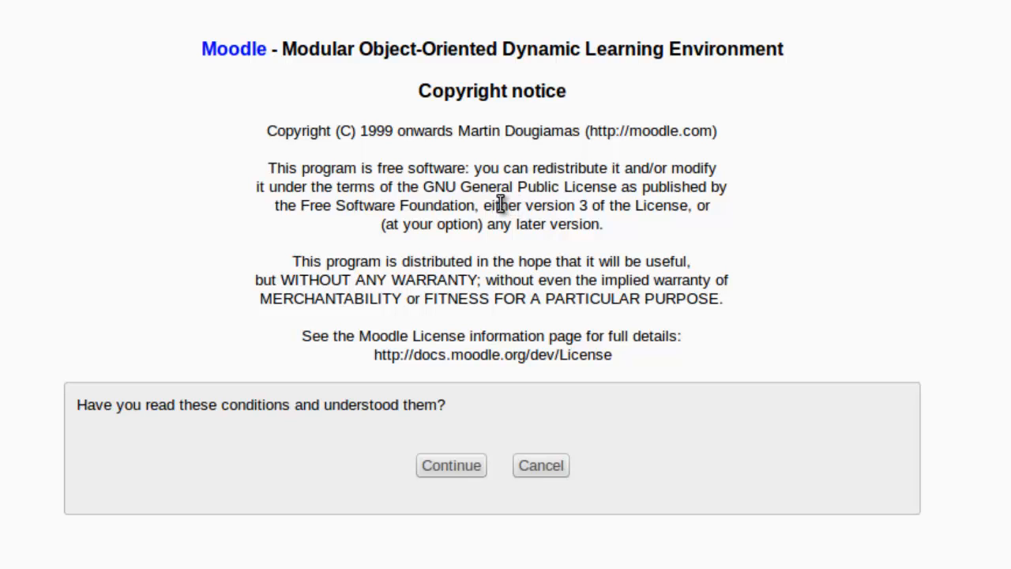
- Accept the copyright notice to reach Server checks, then bring the server terminal back in front
left_click(465, 469)
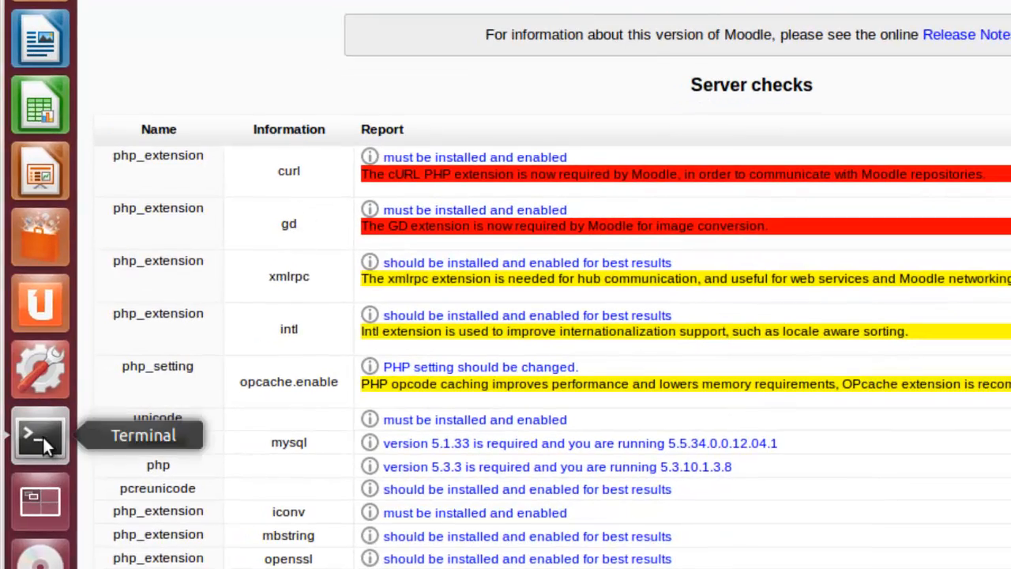
left_click(43, 435)
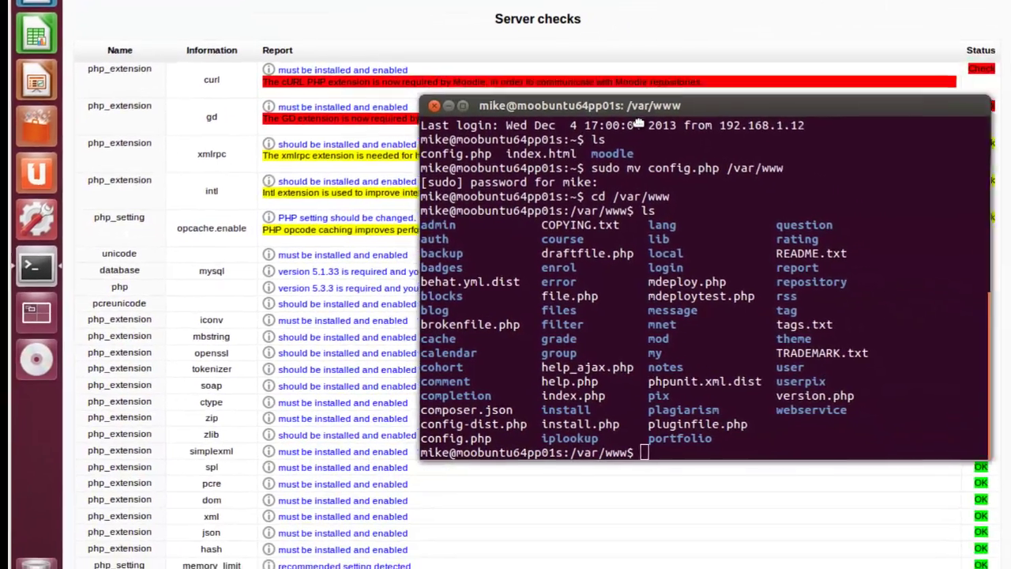
left_click_drag(667, 76, 466, 208)
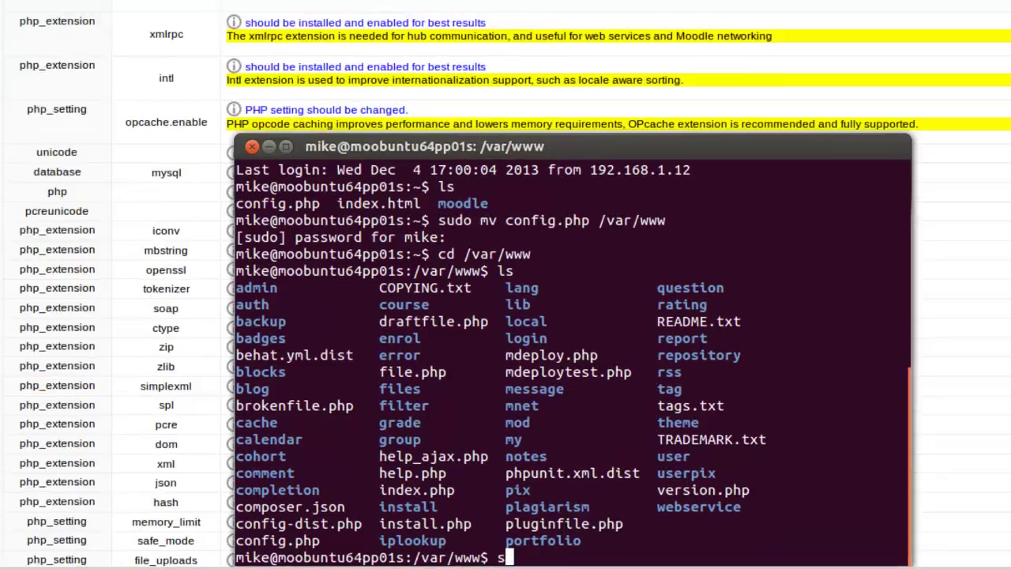
type("sudo apt-get ")
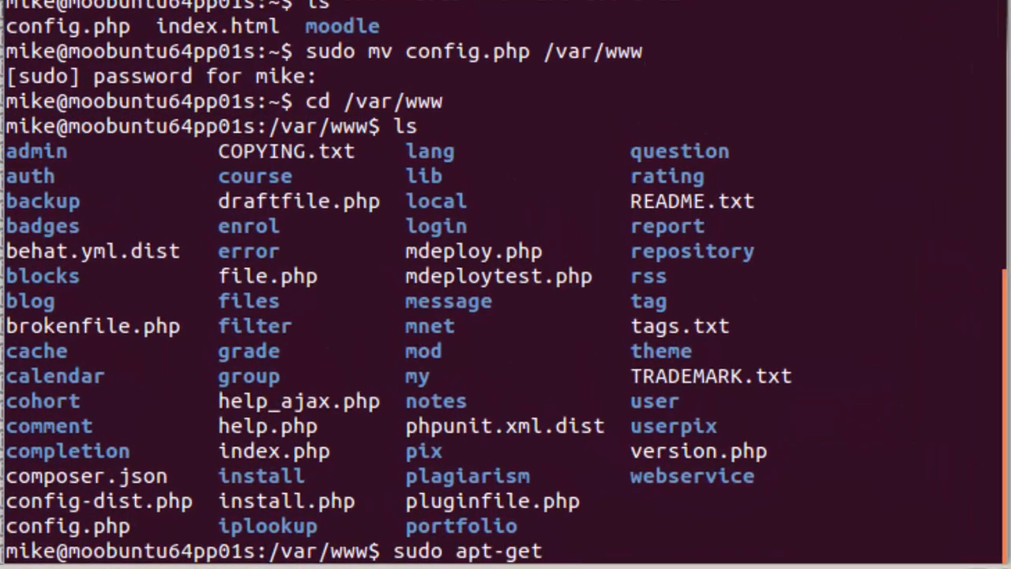
type("-y ")
type("install ")
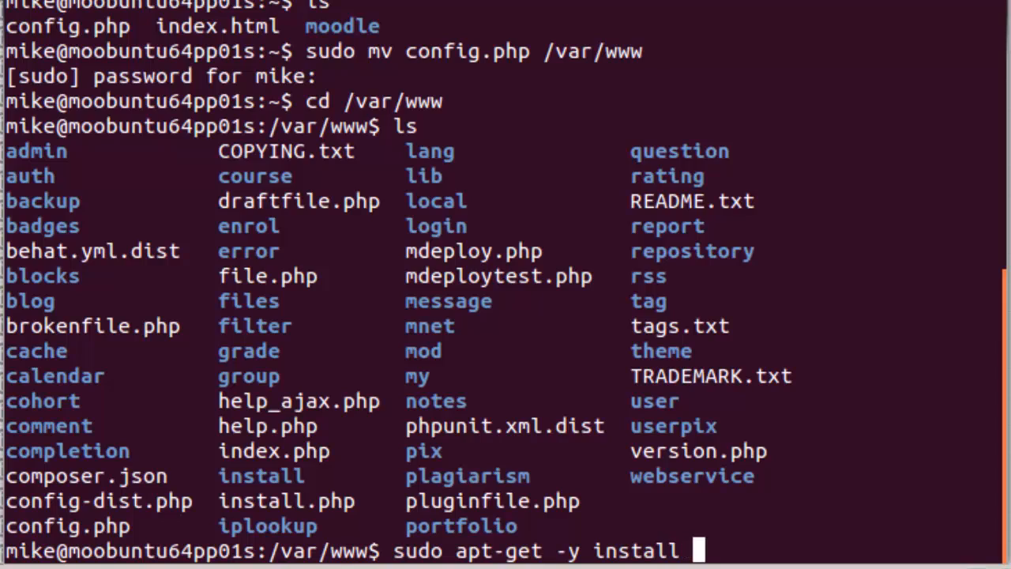
type("php56")
- Install the php5-curl and php5-gd extensions with sudo apt-get
key("BackSpace")
type("-curl")
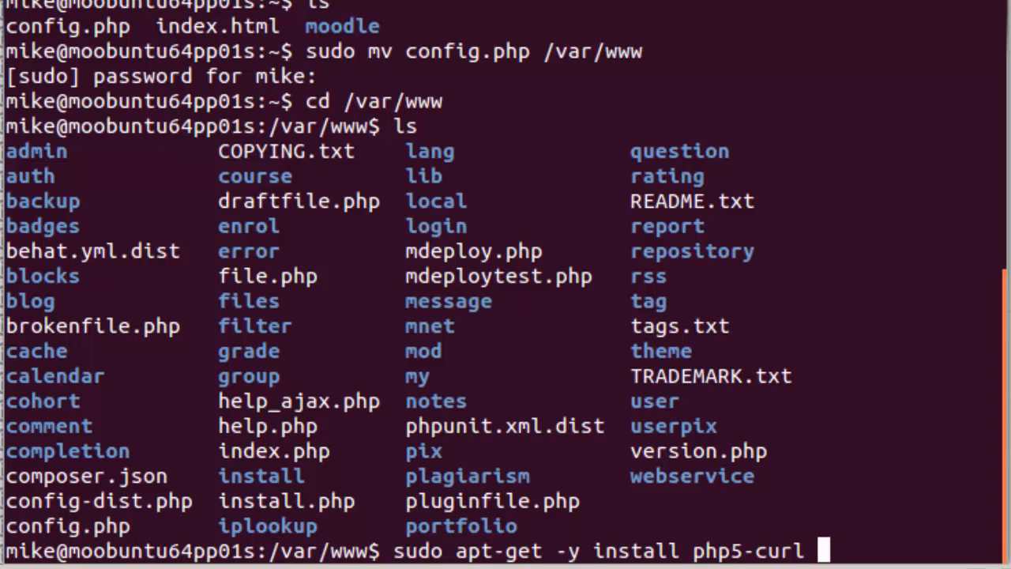
type(" php5-gd")
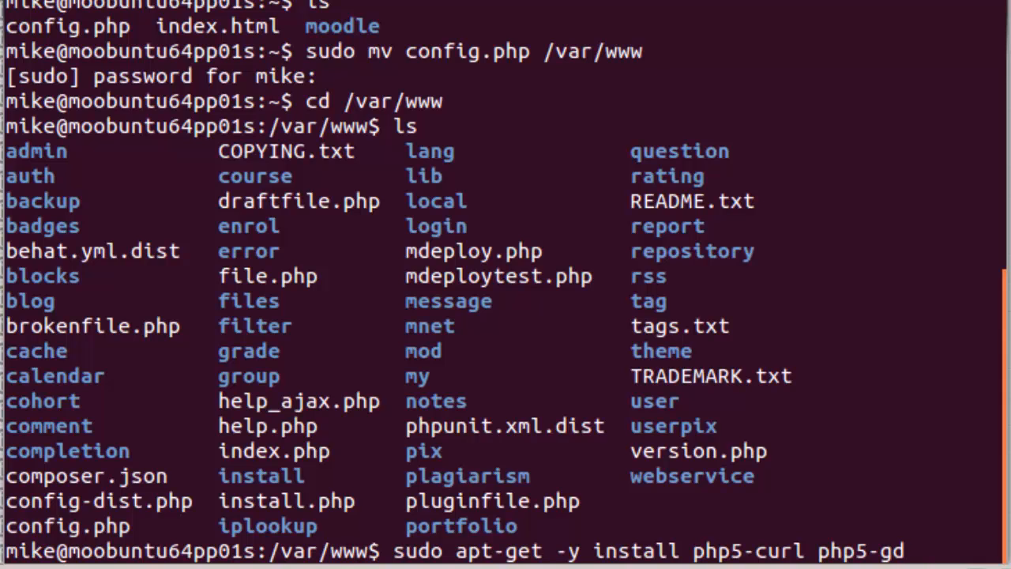
key("Return")
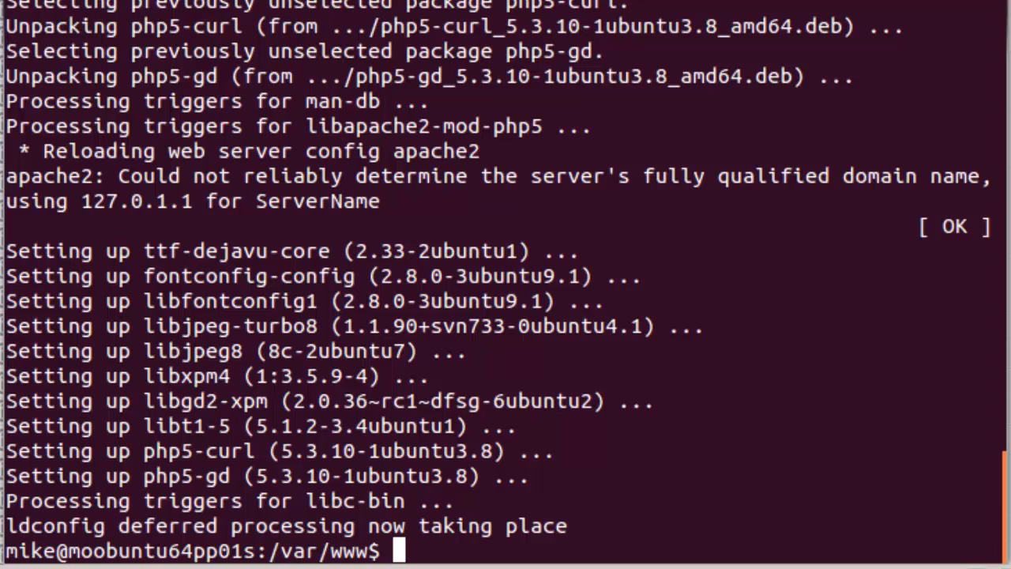
- Rework the recalled apt-get command to install php5-xmlrpc and php5-intl
key("Up")
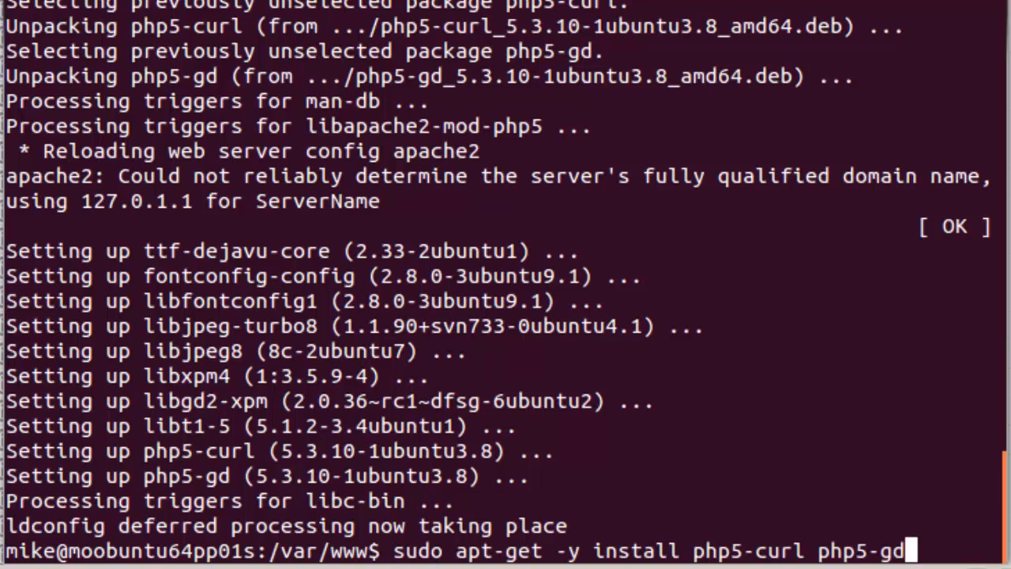
key("Left")
key("Left")
key("Left")
key("Left")
key("Left")
key("Left")
key("Left")
key("BackSpace")
key("BackSpace")
key("BackSpace")
key("BackSpace")
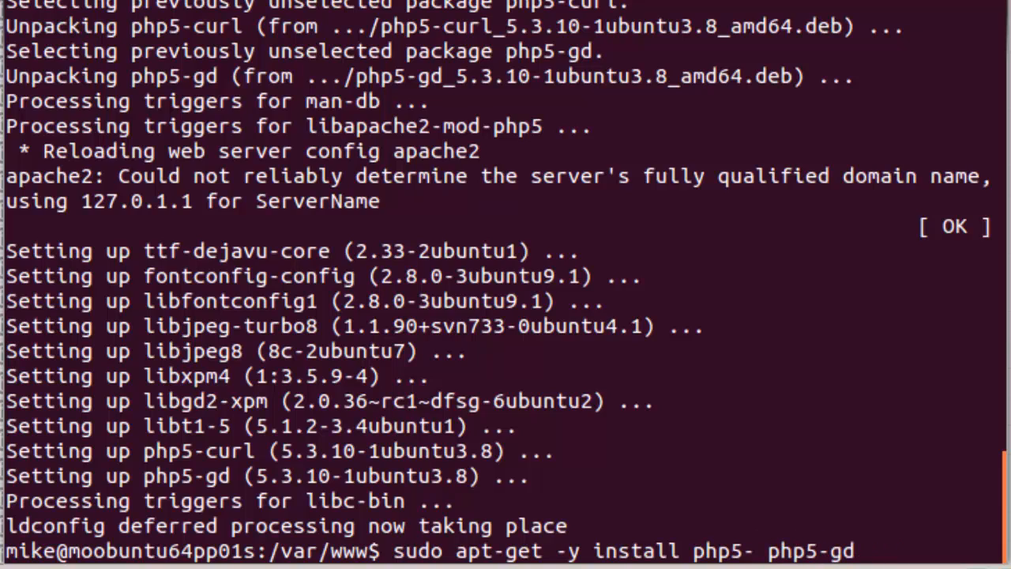
type("xm")
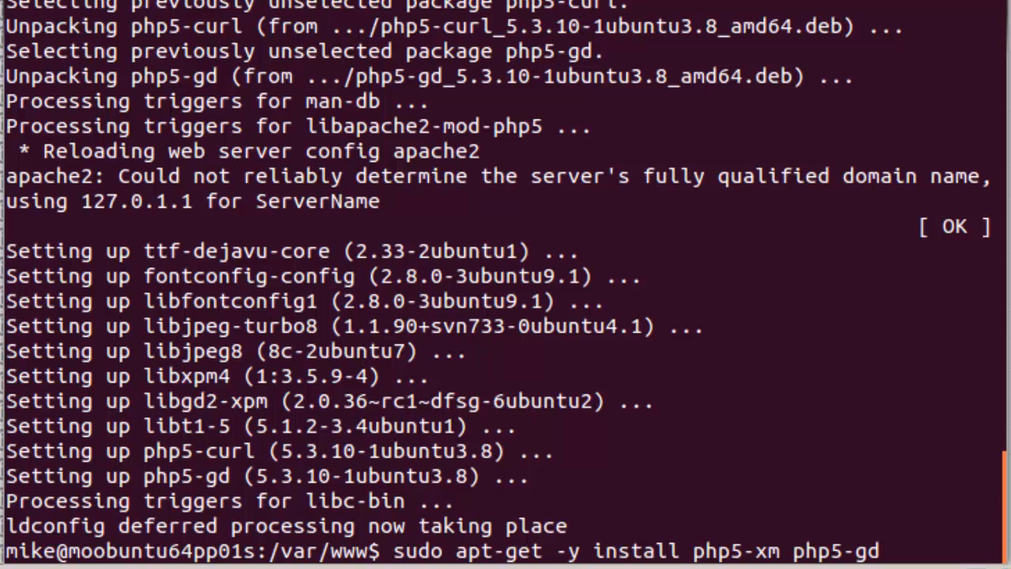
type("lrpc")
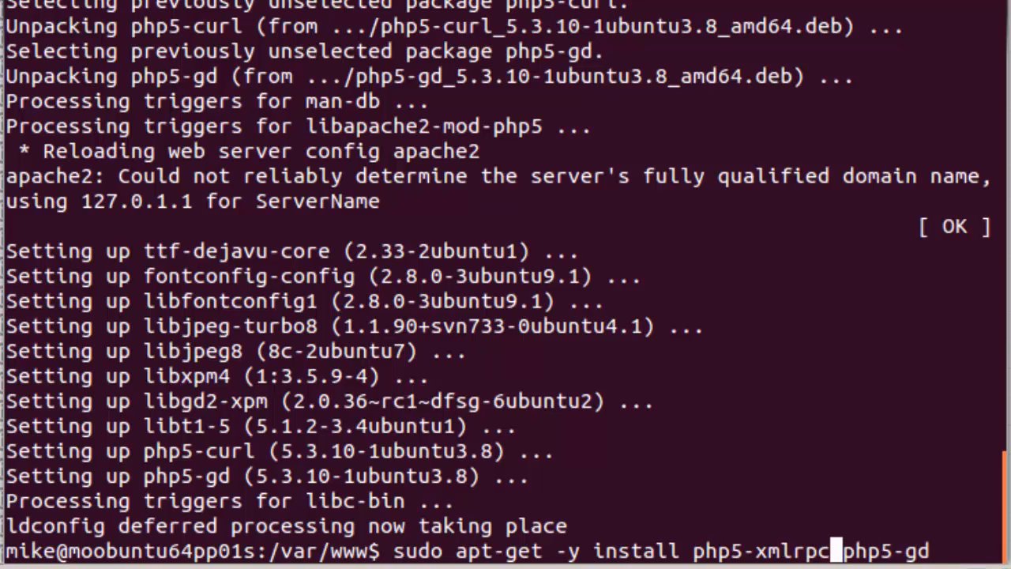
key("Right")
key("Right")
key("Right")
key("Right")
key("Right")
key("Right")
key("Right")
key("Right")
key("Right")
key("BackSpace")
key("BackSpace")
type("intl")
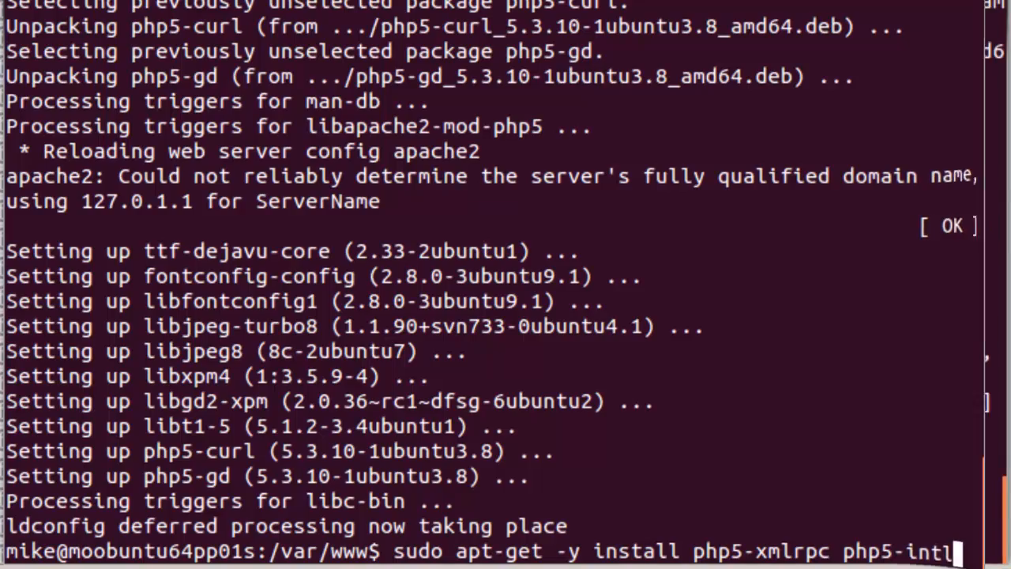
key("Return")
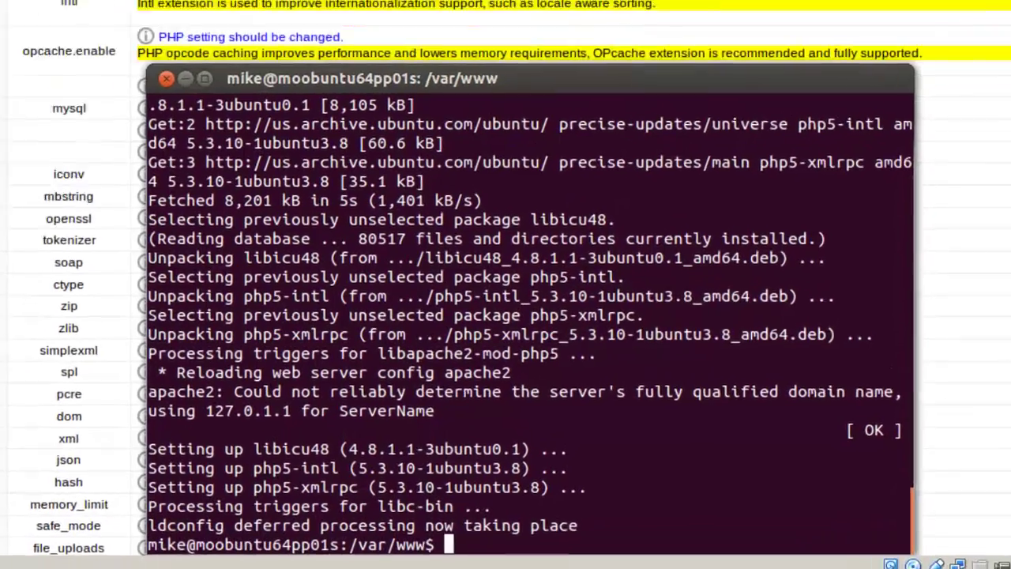
type("sudo ser")
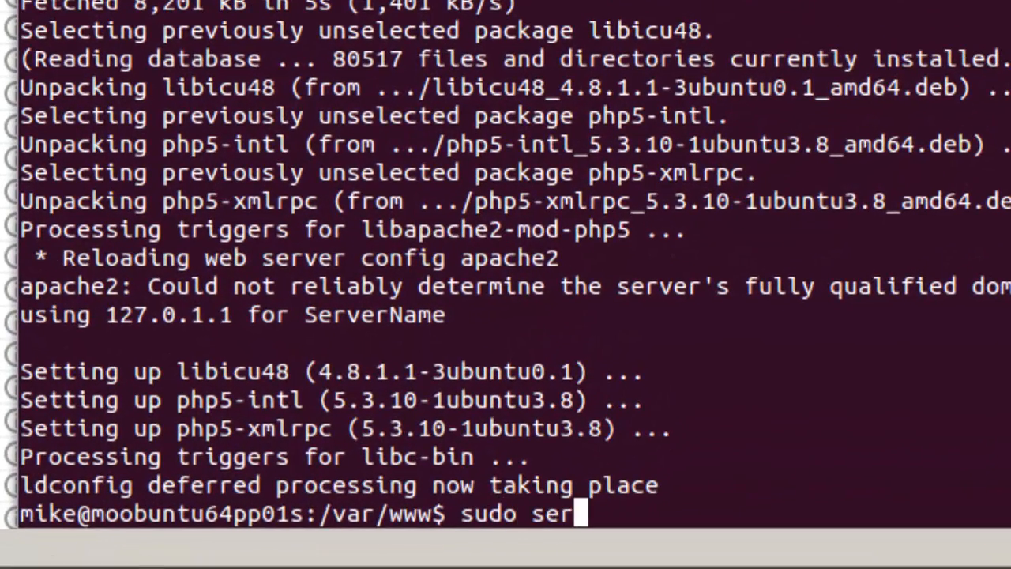
type("vice ap")
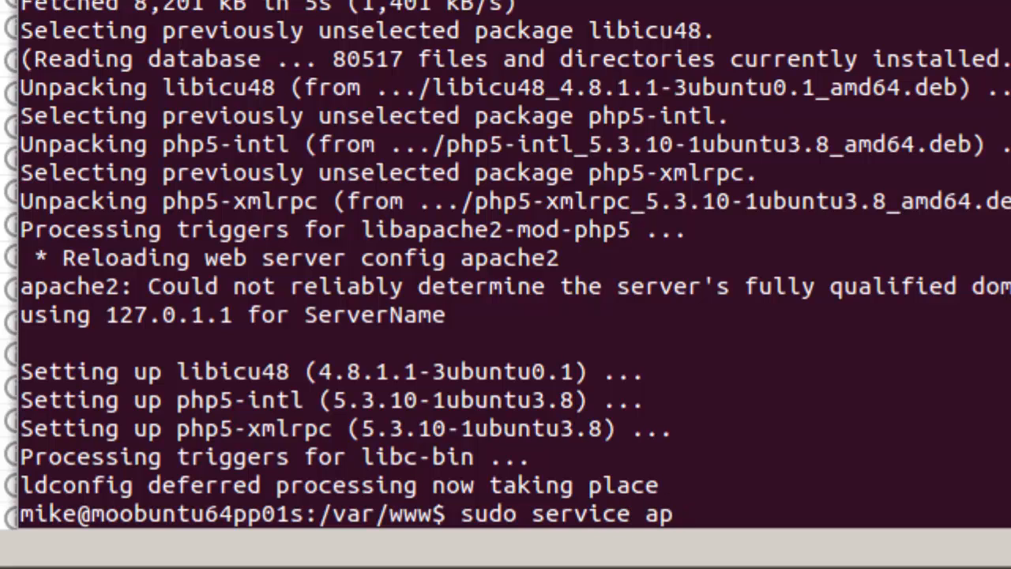
type("ache3")
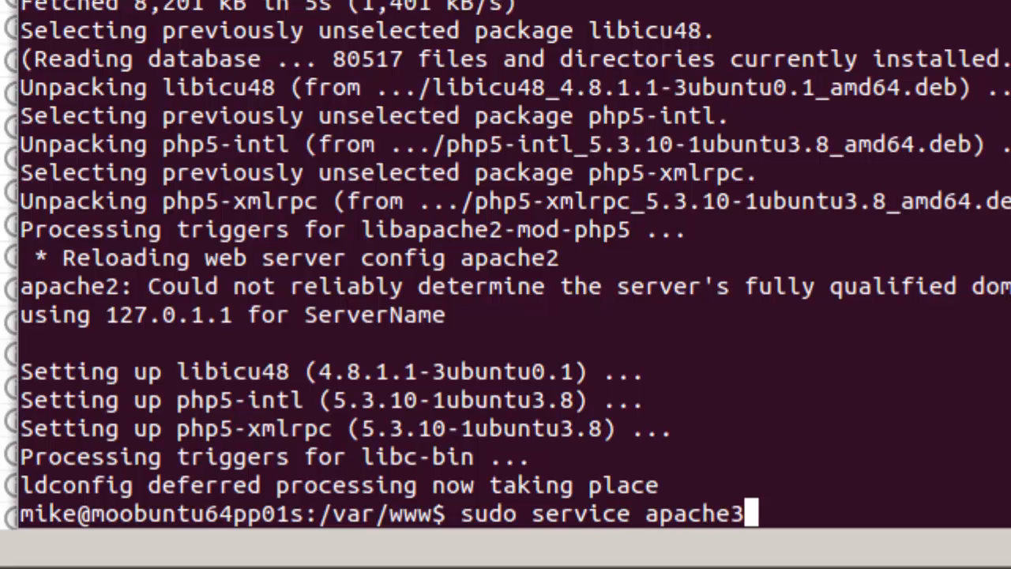
- Restart the Apache web server with sudo service apache2 restart
key("BackSpace")
type("3")
key("BackSpace")
type("2 restart")
key("Return")
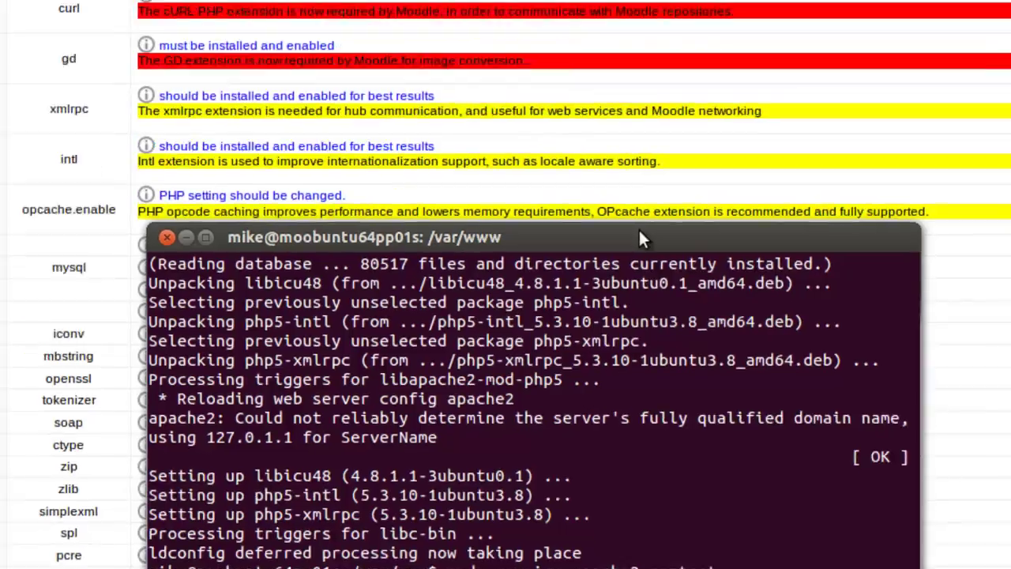
- Reload the server checks, now all passing, and continue to the database installation
left_click_drag(641, 237, 559, 456)
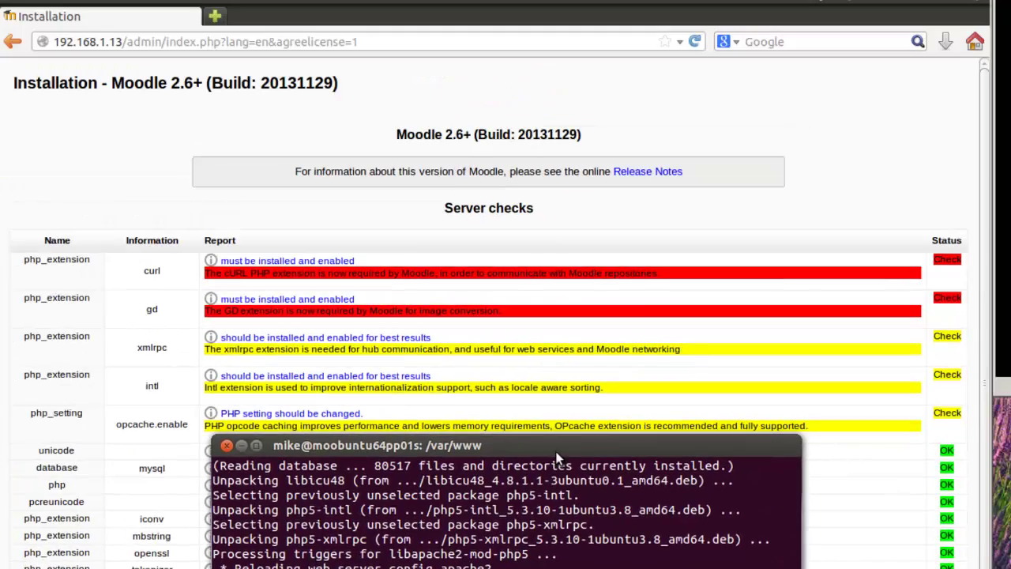
left_click(730, 207)
scroll(730, 207, "down", 3)
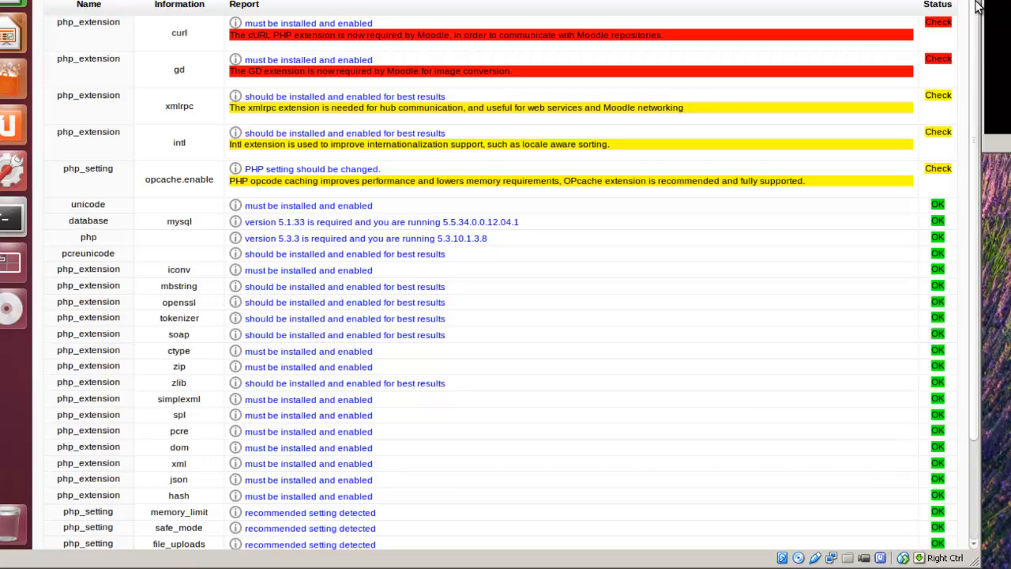
left_click_drag(978, 6, 973, 142)
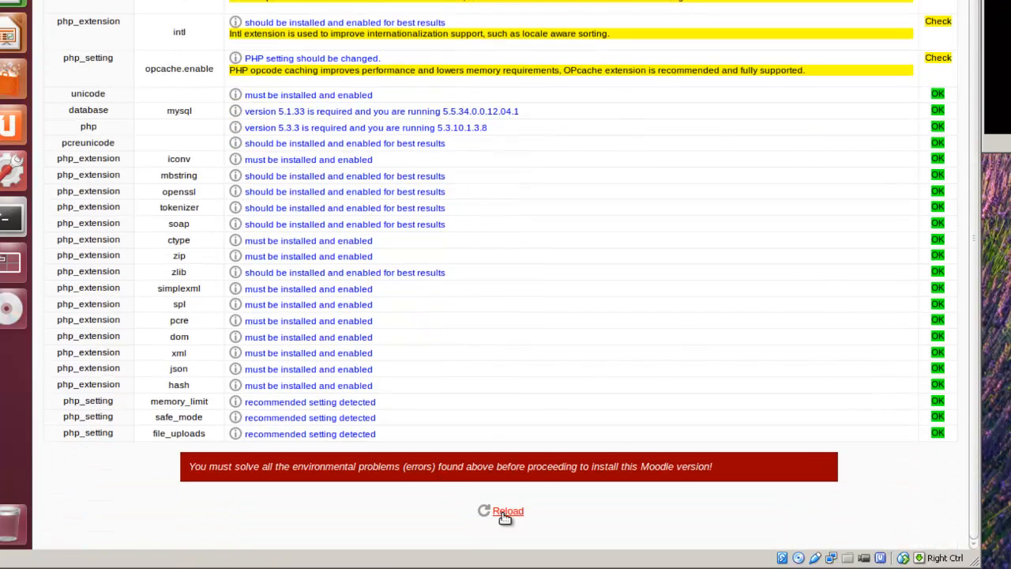
left_click(508, 511)
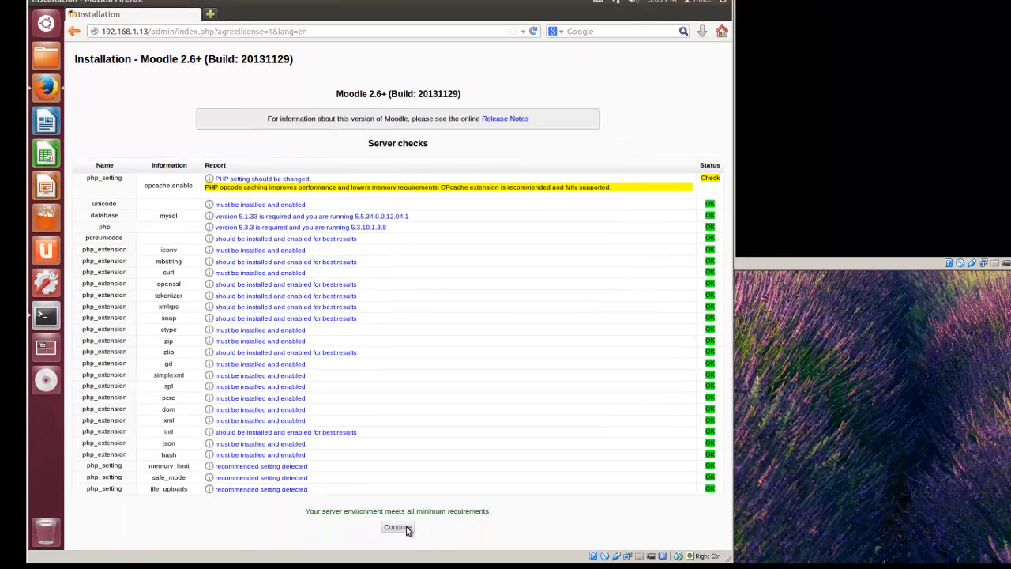
left_click(406, 526)
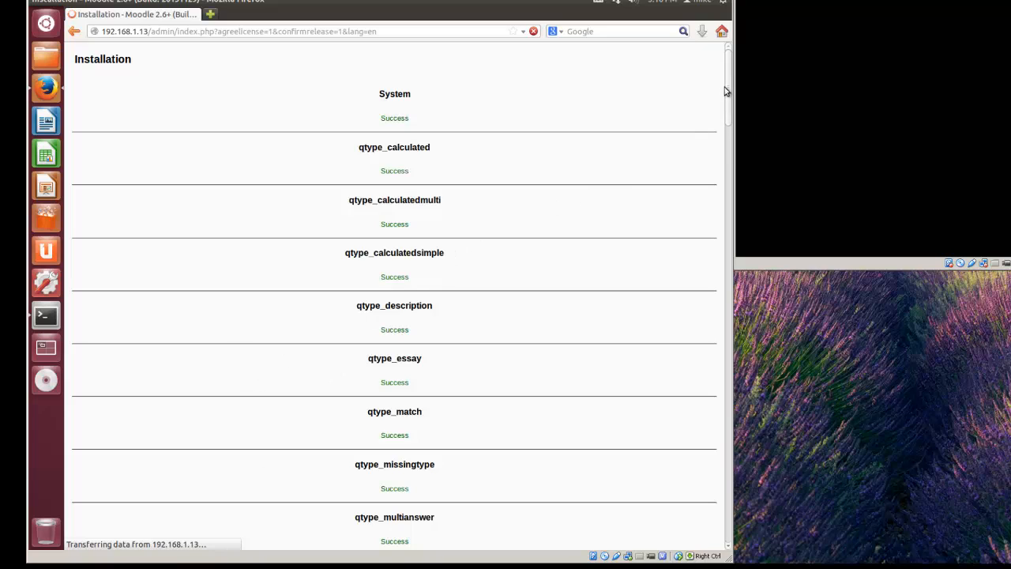
mouse_move(726, 91)
left_mouse_down()
mouse_move(719, 308)
mouse_move(735, 470)
mouse_move(749, 68)
left_mouse_up()
left_click_drag(729, 72, 727, 111)
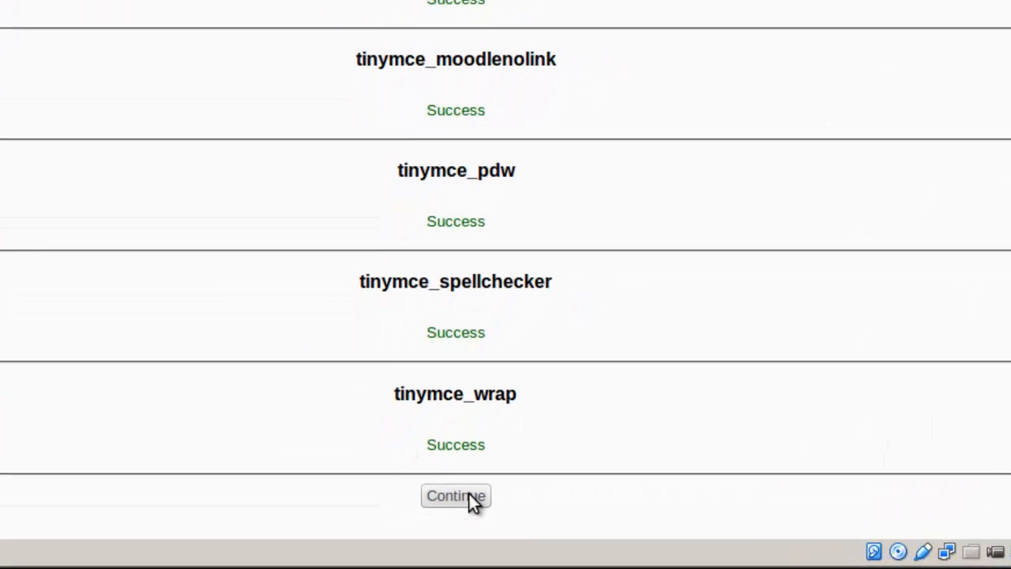
- Fill the admin profile with username, password, first name, corrected email address and city
left_click(452, 510)
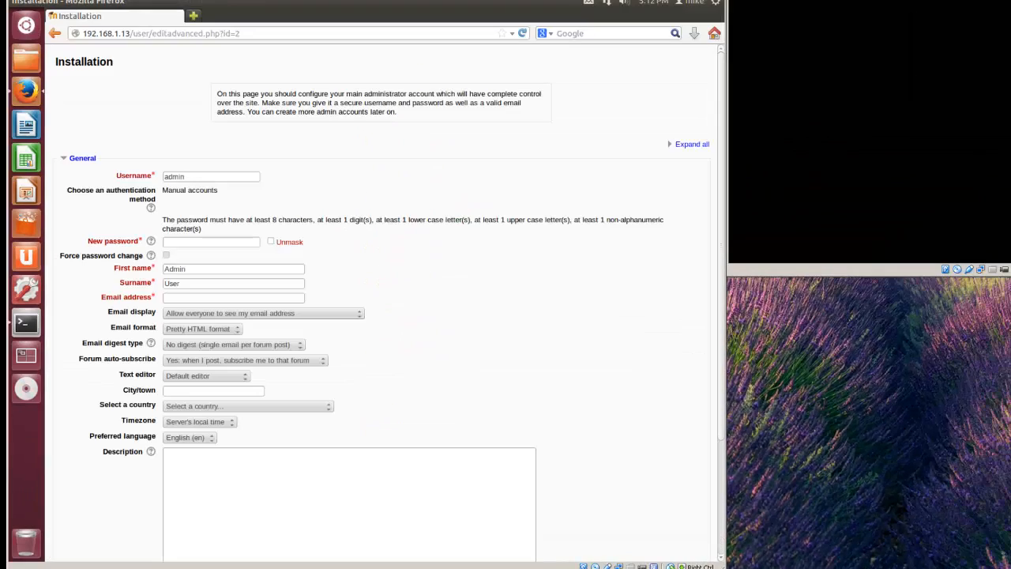
double_click(183, 176)
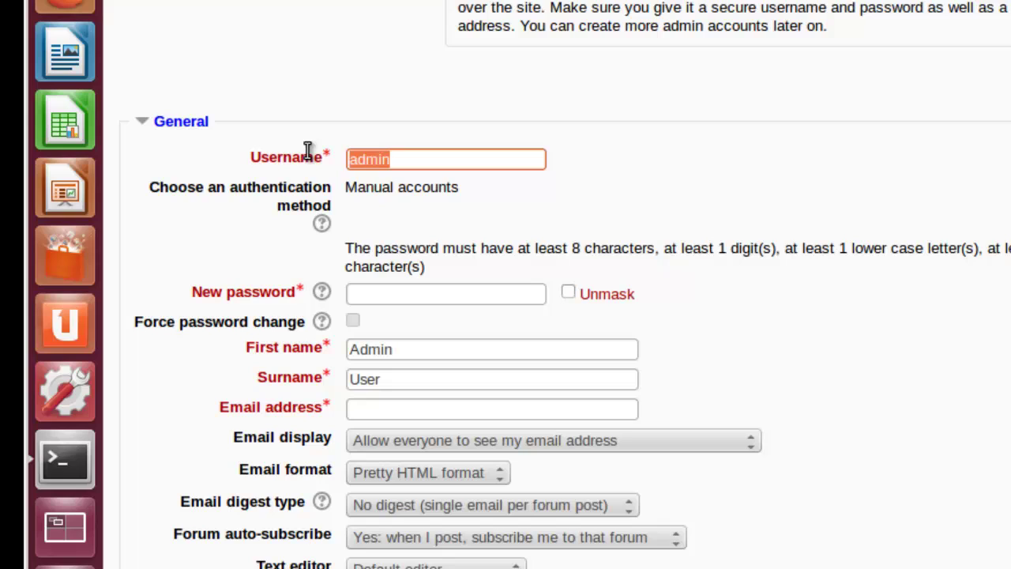
type("mike")
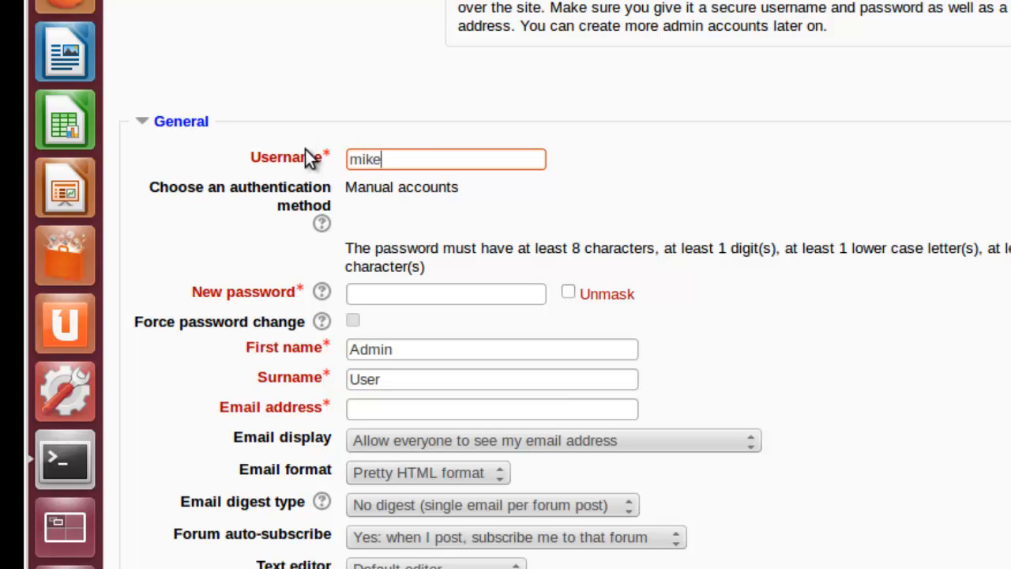
left_click(388, 293)
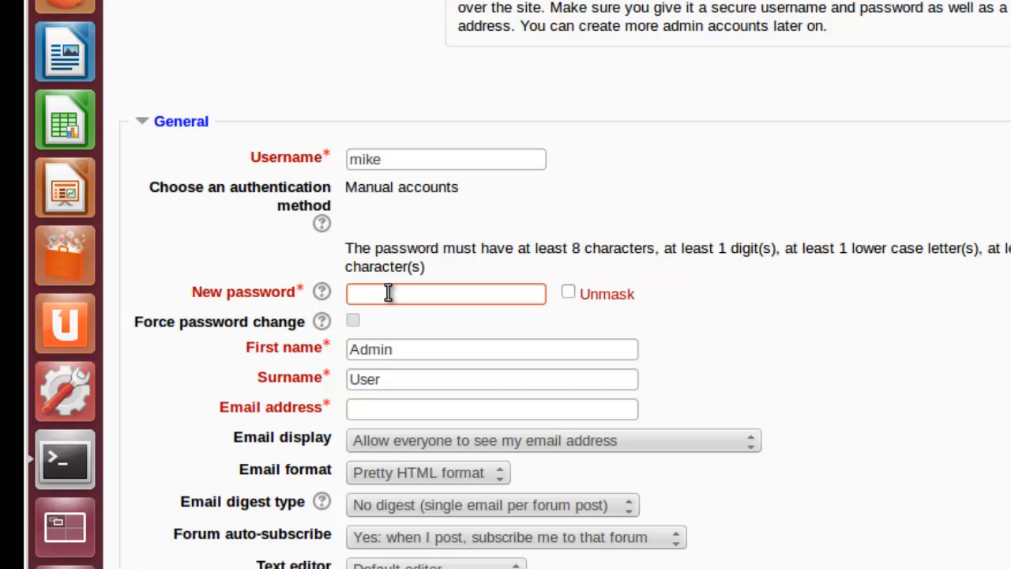
type("pass")
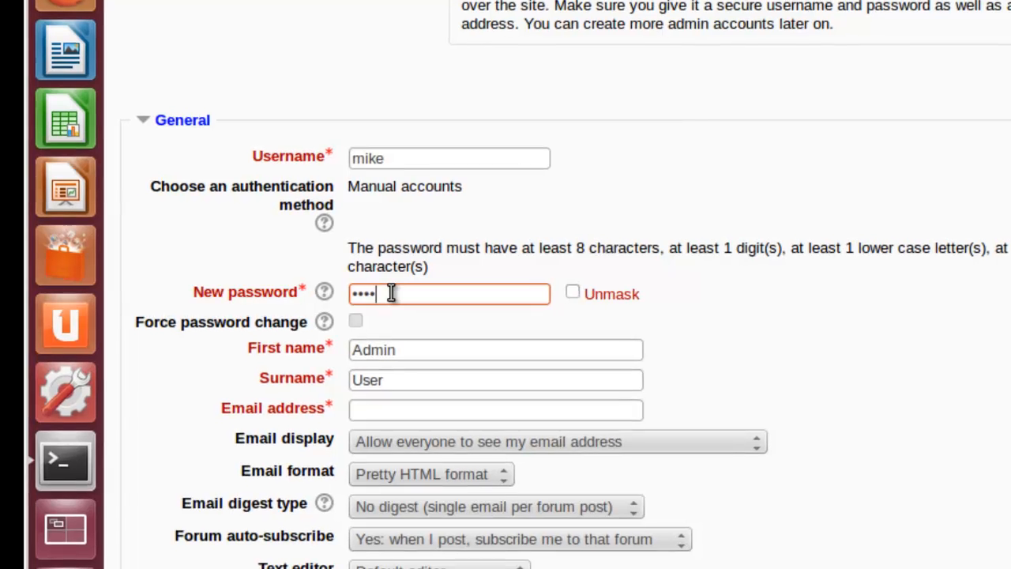
type("wor")
type("d")
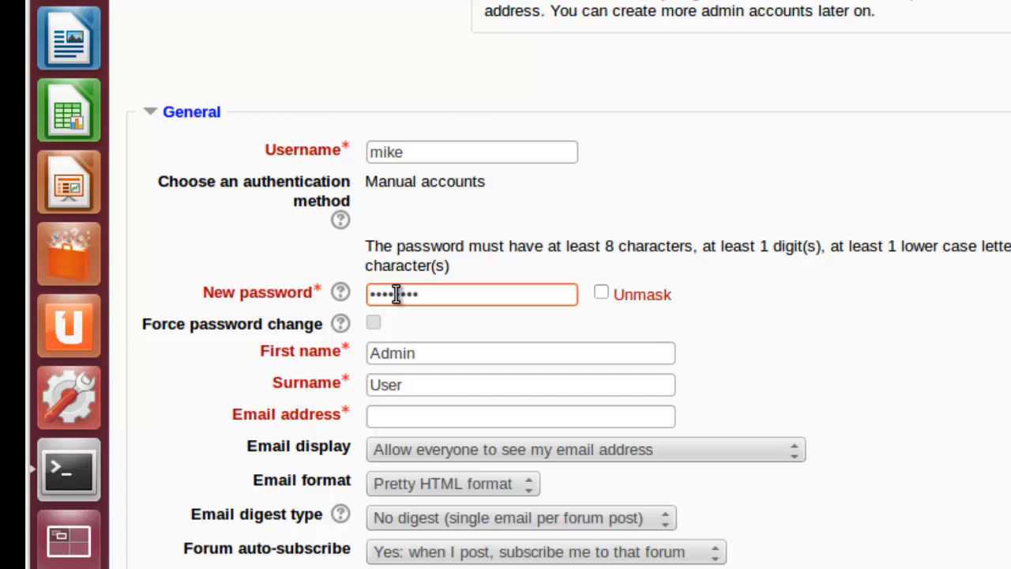
double_click(420, 352)
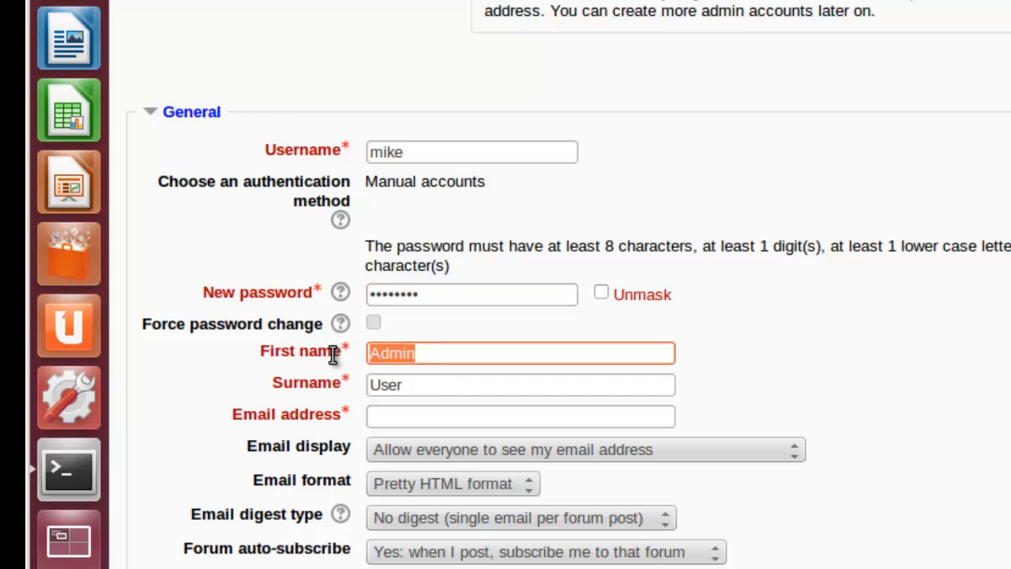
type("mike")
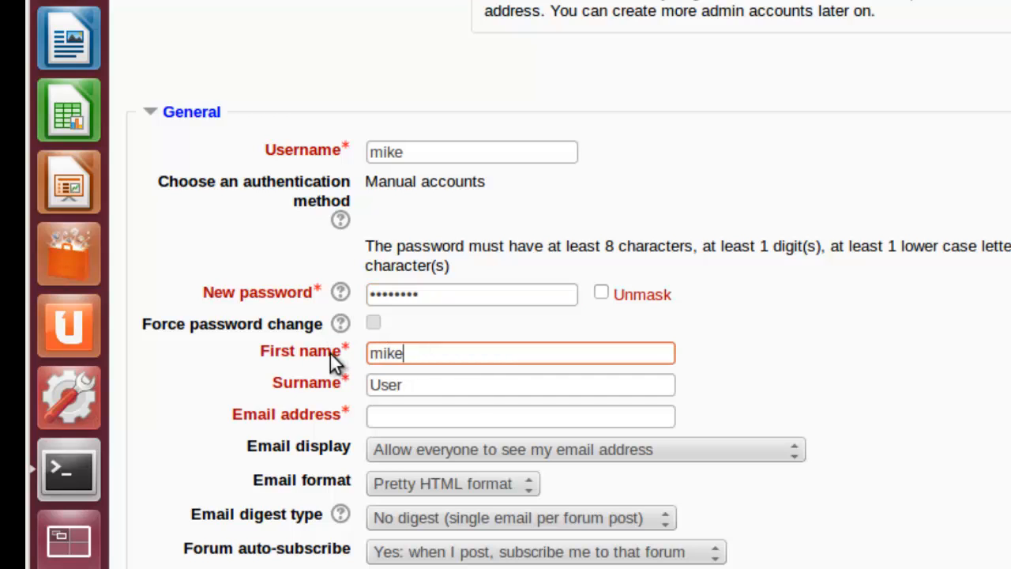
left_click(399, 417)
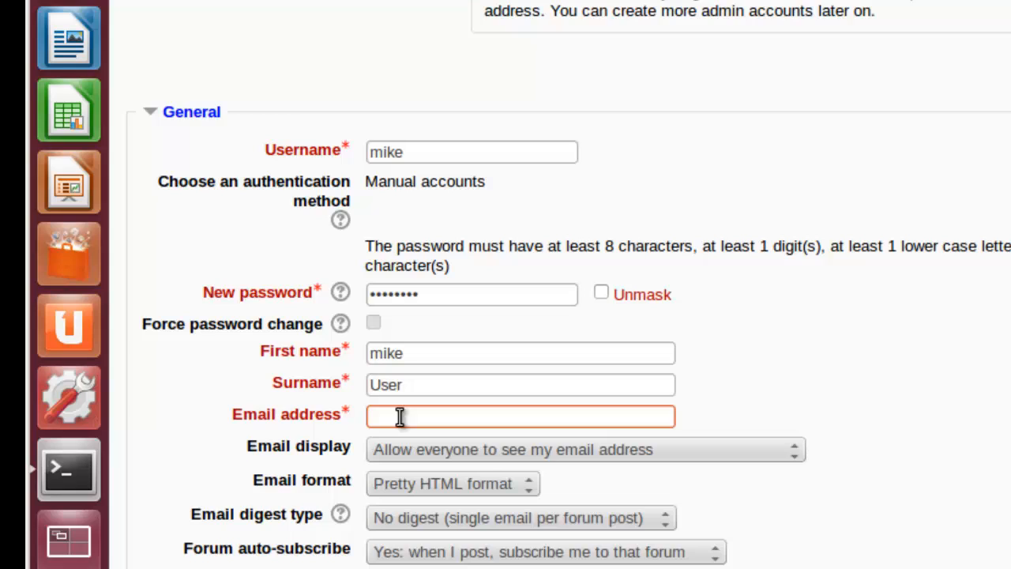
type("moodl")
key("BackSpace")
key("BackSpace")
key("BackSpace")
key("BackSpace")
key("BackSpace")
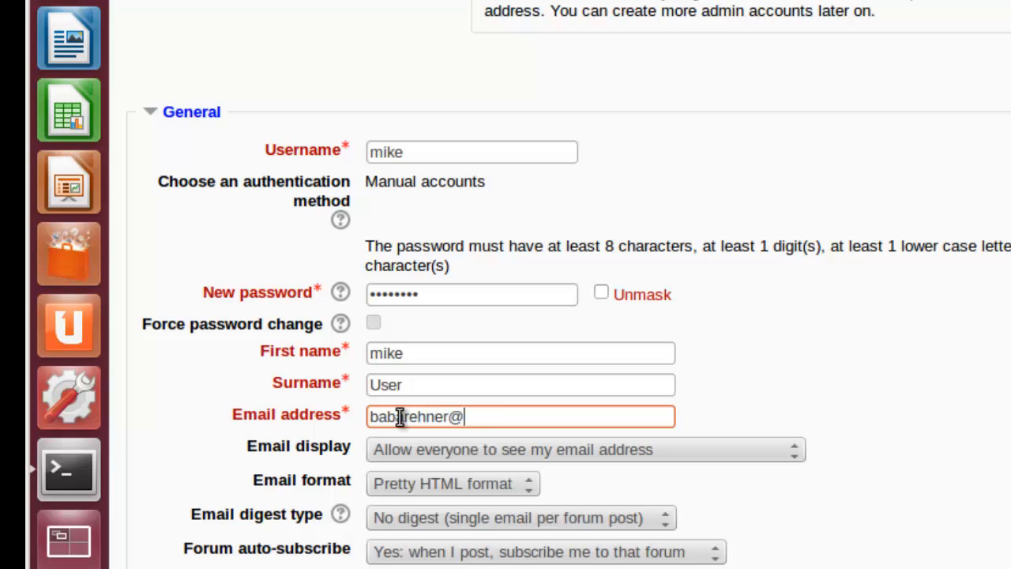
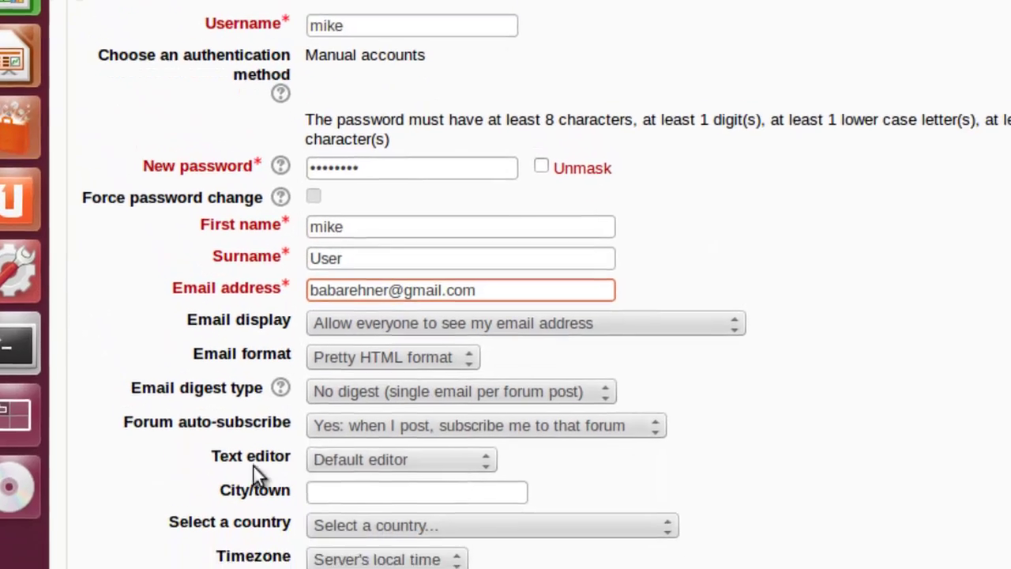
left_click(349, 490)
type("Columbus")
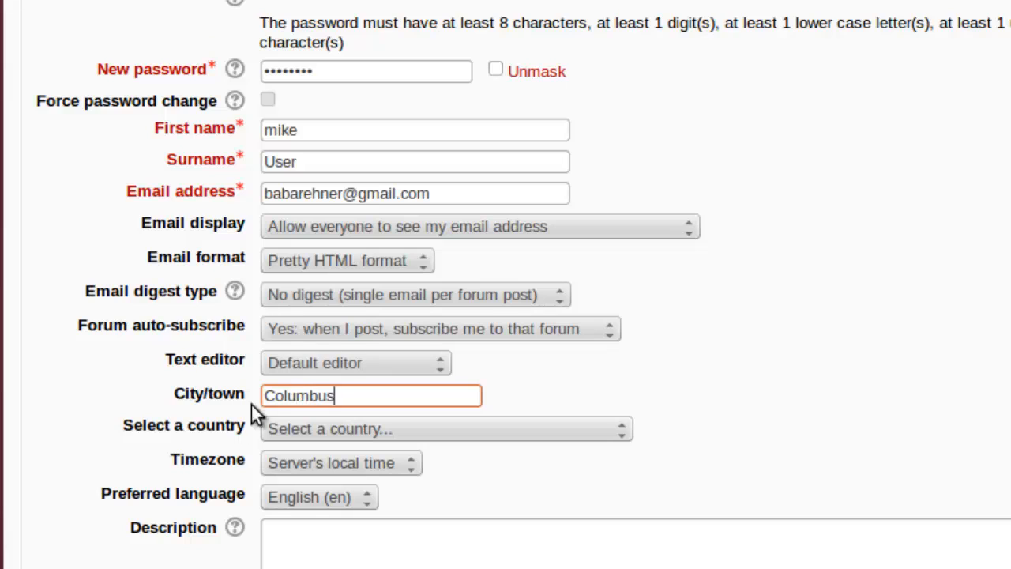
- Set the country to United States and submit the profile, which rejects the password
left_click(615, 428)
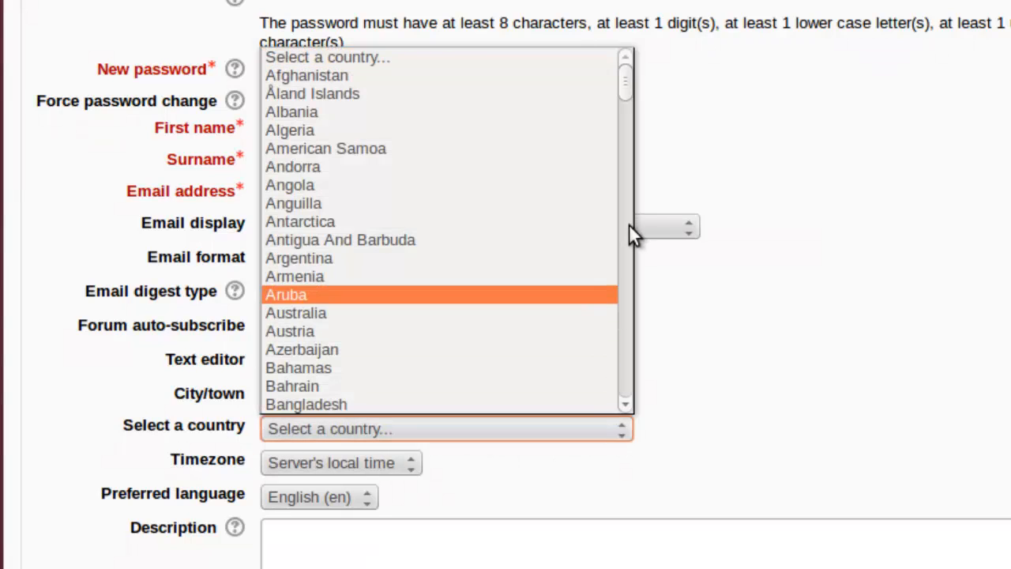
left_click_drag(627, 79, 617, 365)
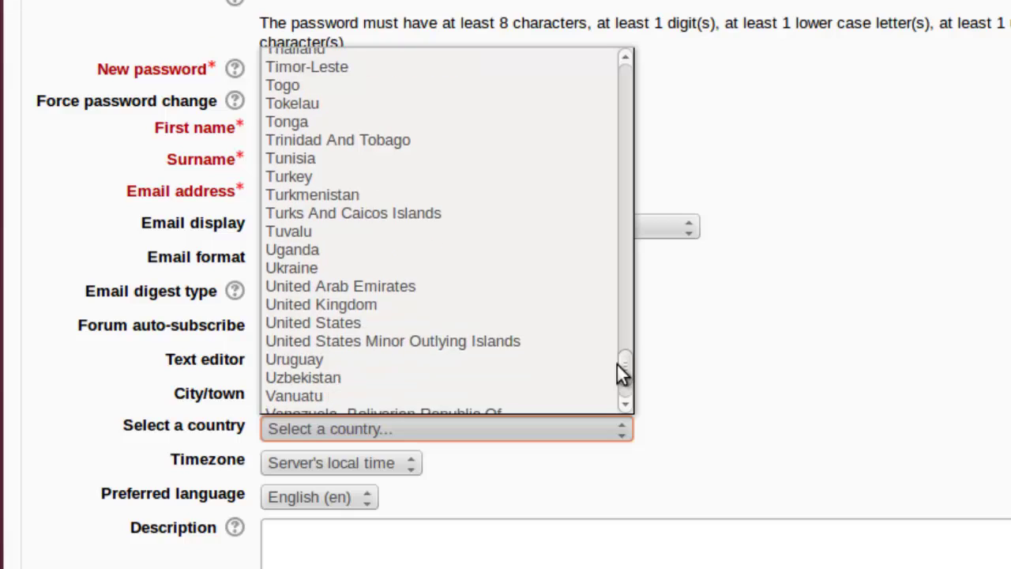
left_click(324, 325)
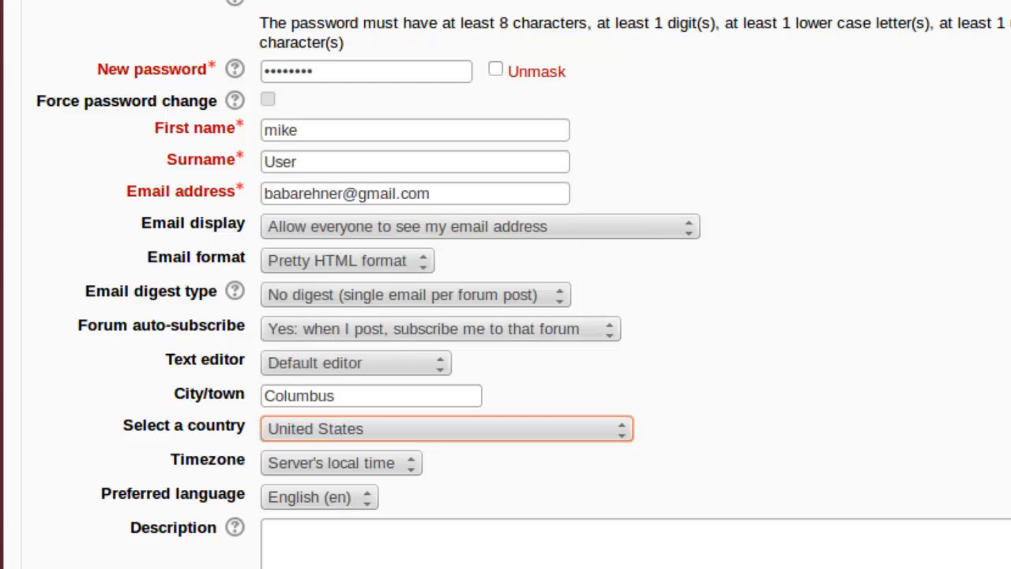
scroll(506, 316, "down", 5)
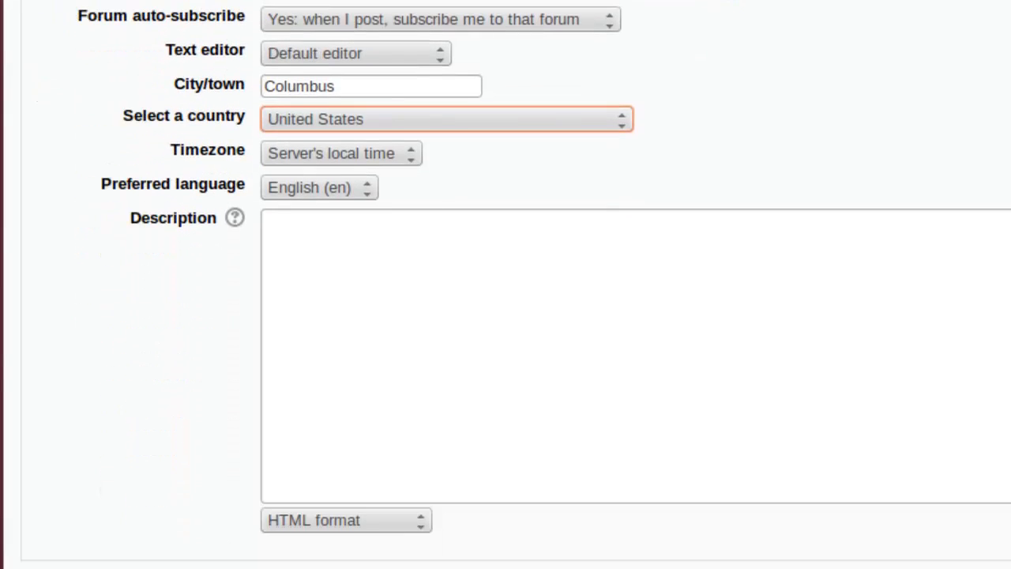
left_click(636, 355)
scroll(505, 315, "up", 5)
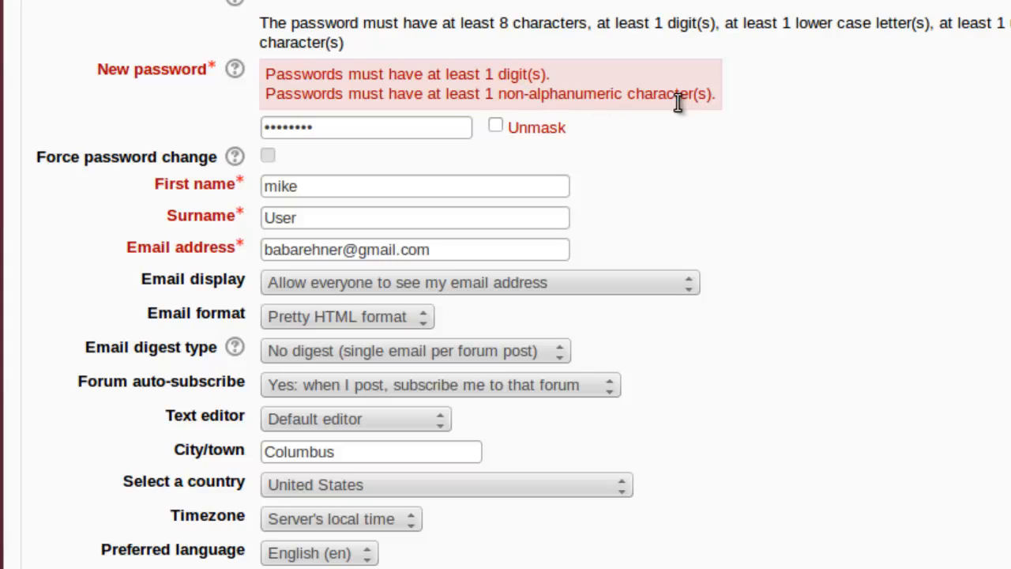
- Replace the rejected password with a compliant one and save the admin profile
left_click(333, 129)
key("BackSpace")
key("BackSpace")
key("BackSpace")
key("BackSpace")
key("BackSpace")
key("BackSpace")
key("BackSpace")
key("BackSpace")
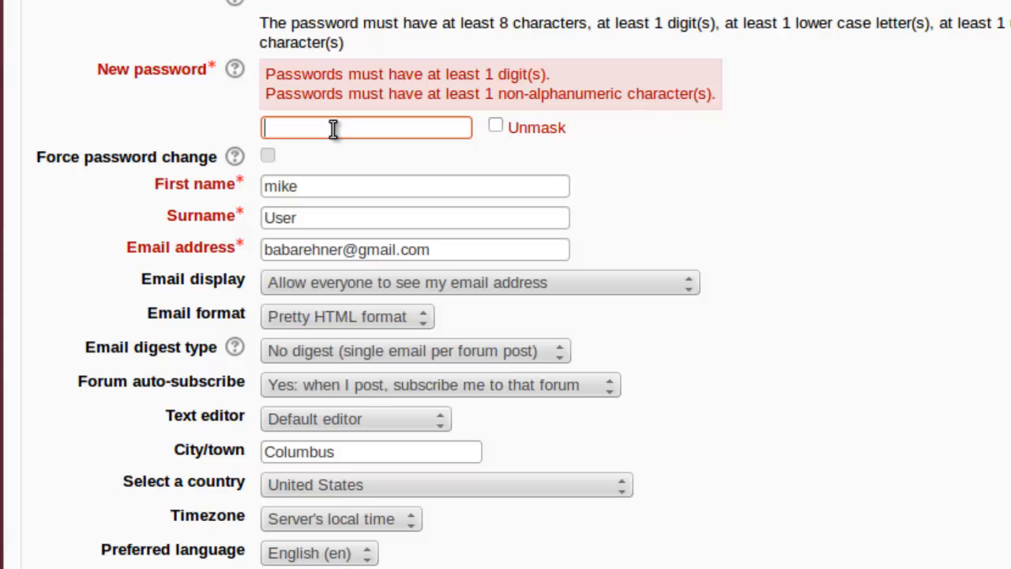
type("••••")
type("••••")
scroll(505, 316, "down", 3)
scroll(506, 316, "down", 5)
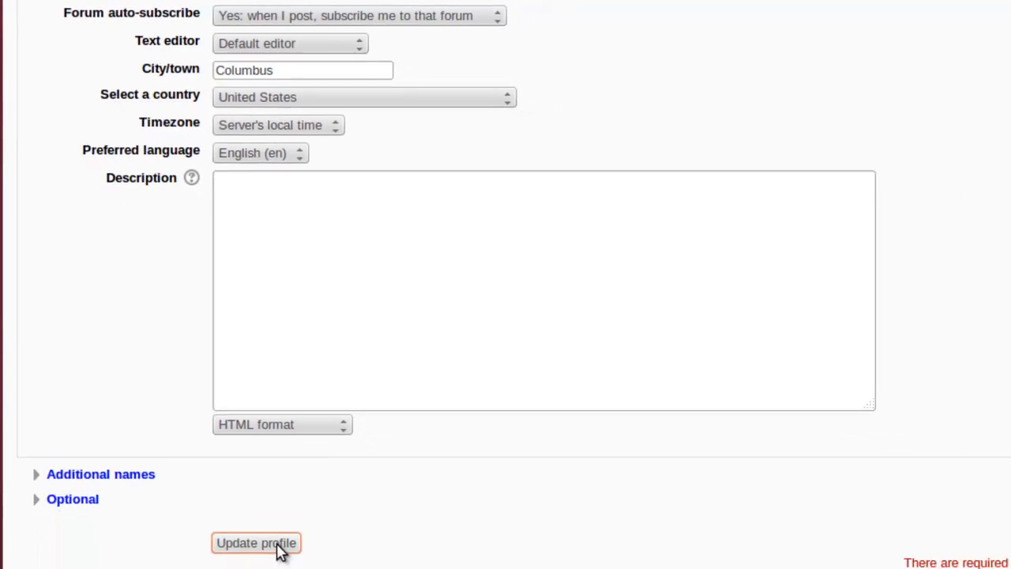
left_click(254, 537)
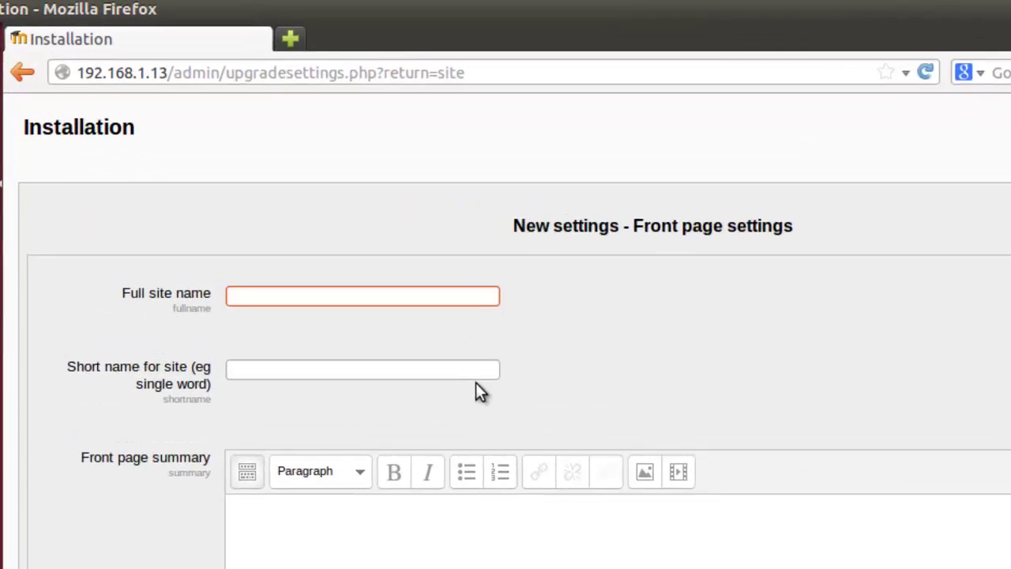
type("YO")
type("u")
- Name the site YouTube Moodle Video with short name ytmv and save the front page settings
key("BackSpace")
key("BackSpace")
type("ou")
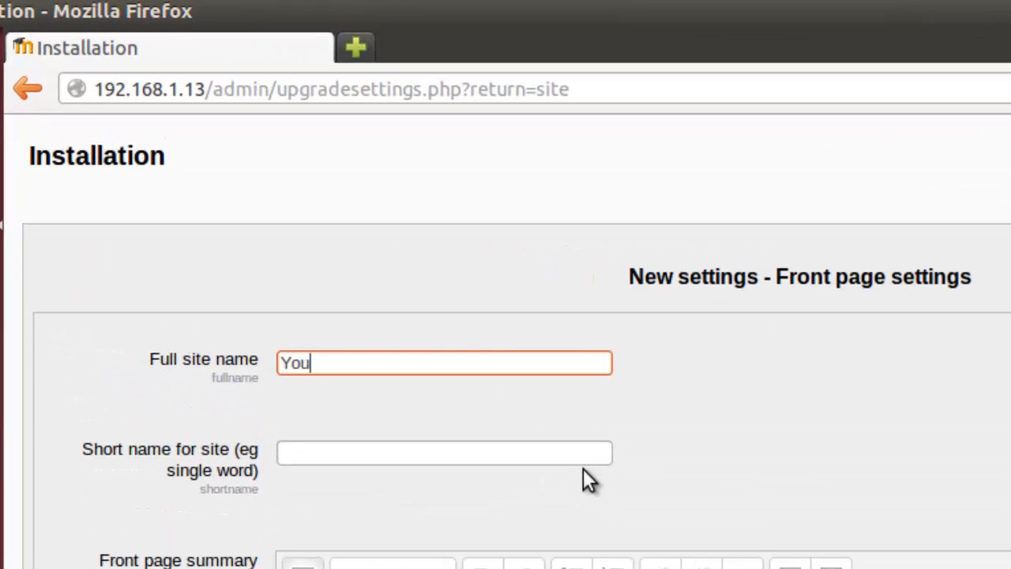
type("Tu")
type("be ")
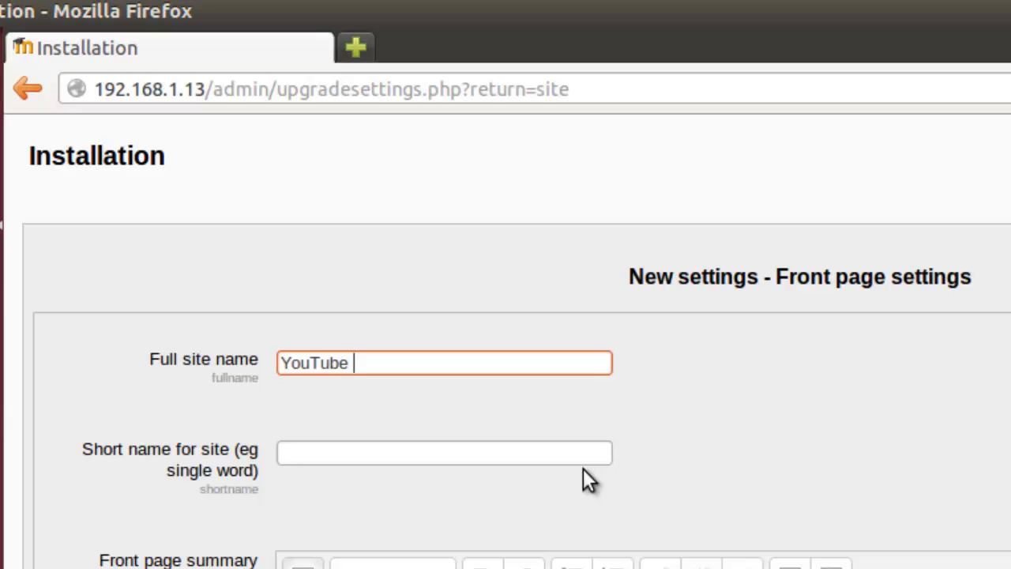
type("Moodle ")
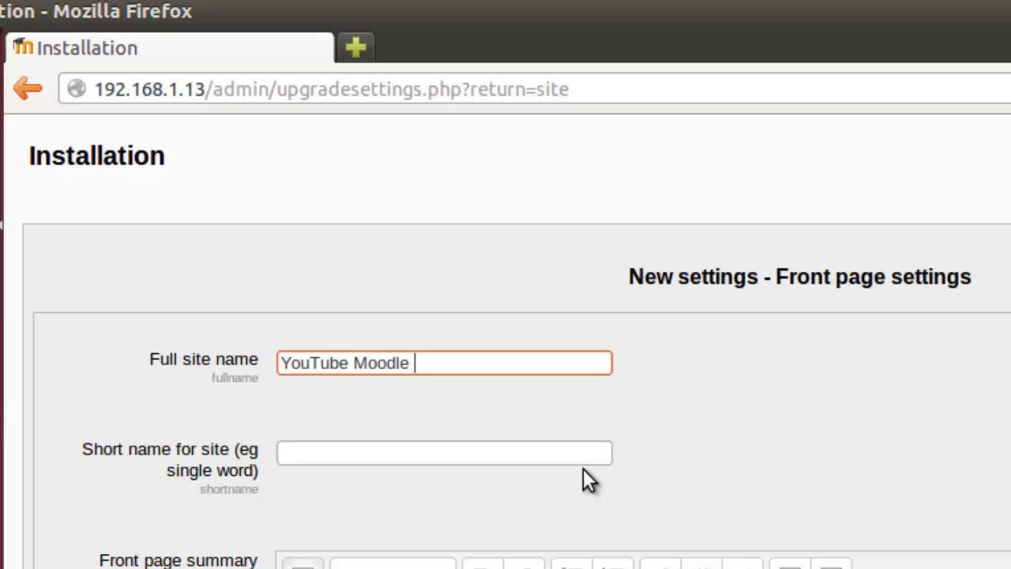
type("Video")
left_click(387, 454)
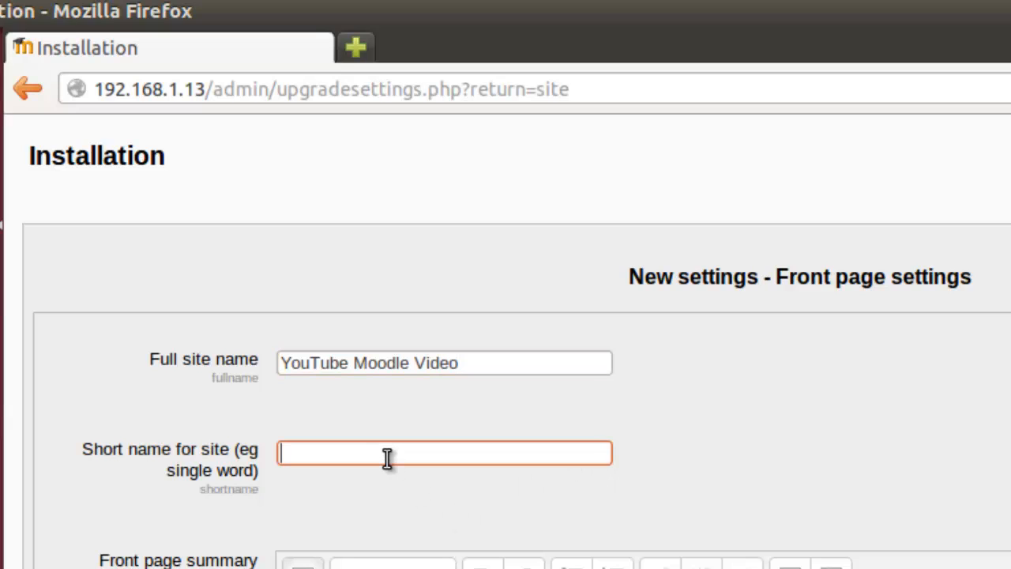
type("ytmv")
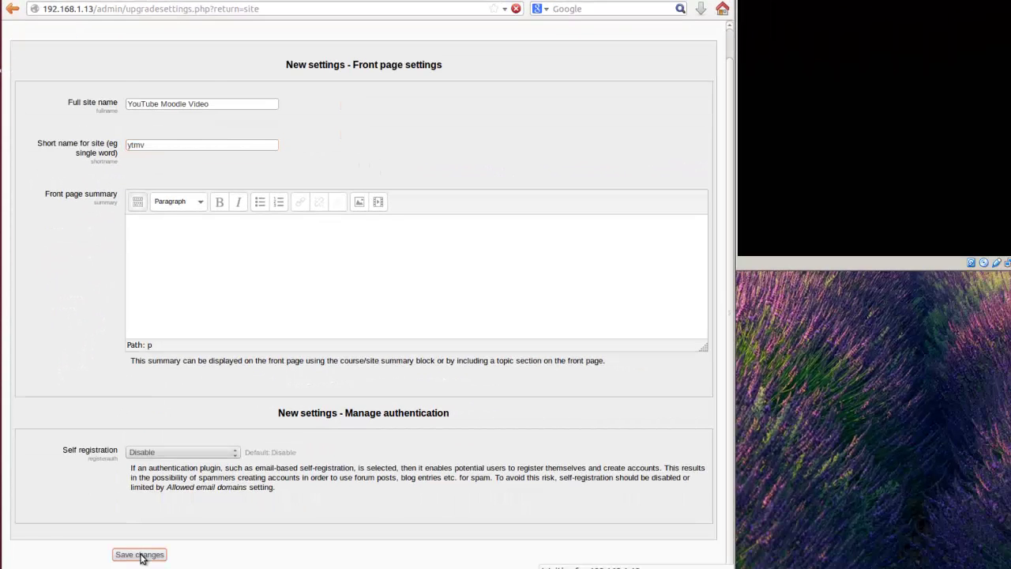
left_click(140, 555)
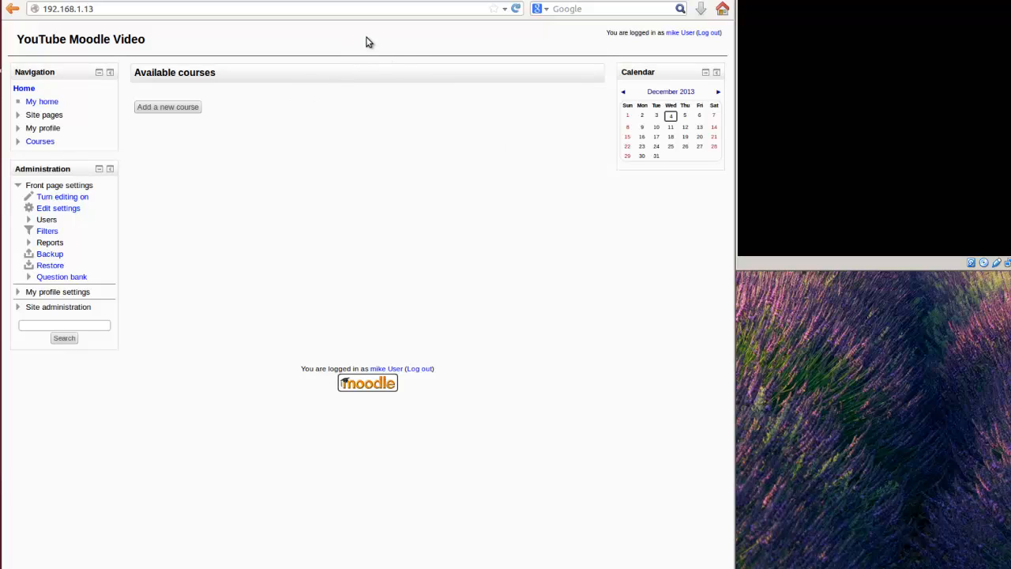
- Through Site administration > Appearance > Themes, apply the Binarius theme to the default device
left_click(57, 307)
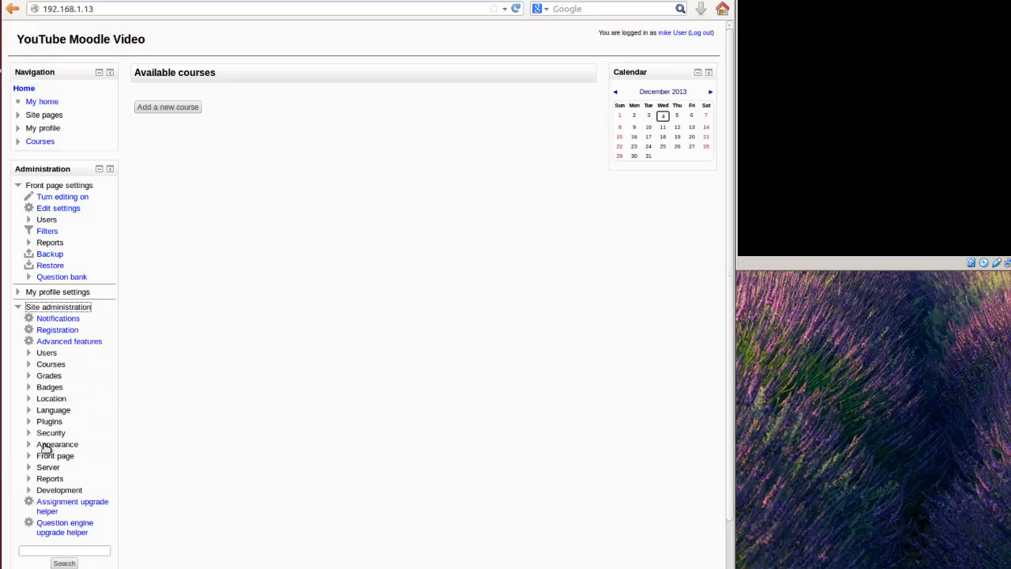
left_click(35, 446)
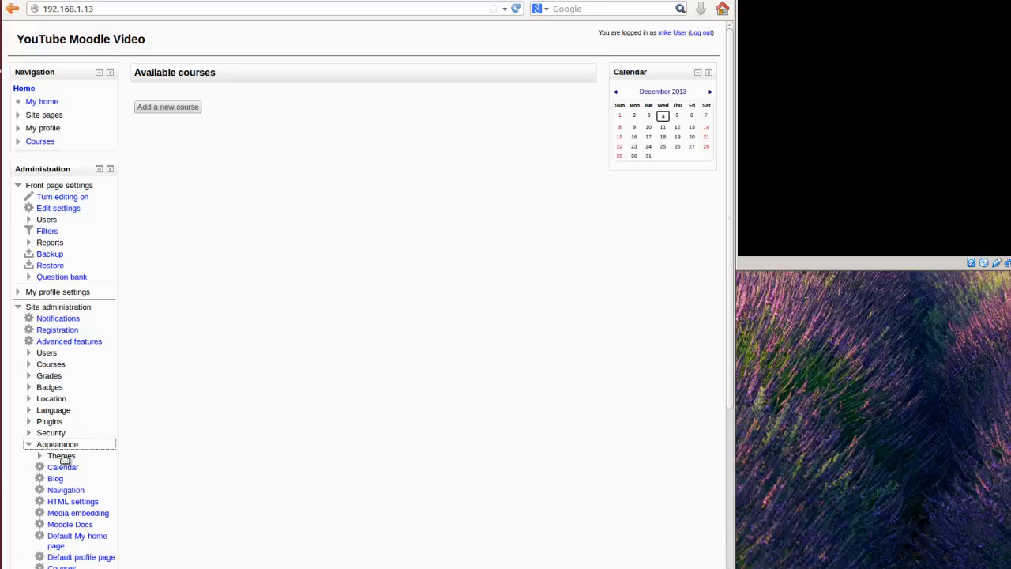
left_click(62, 457)
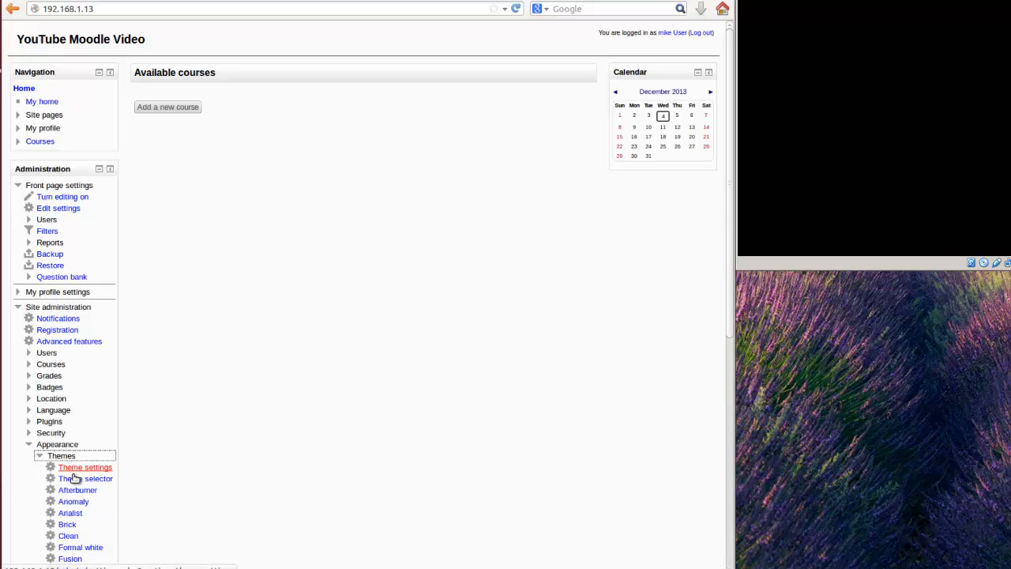
left_click(75, 479)
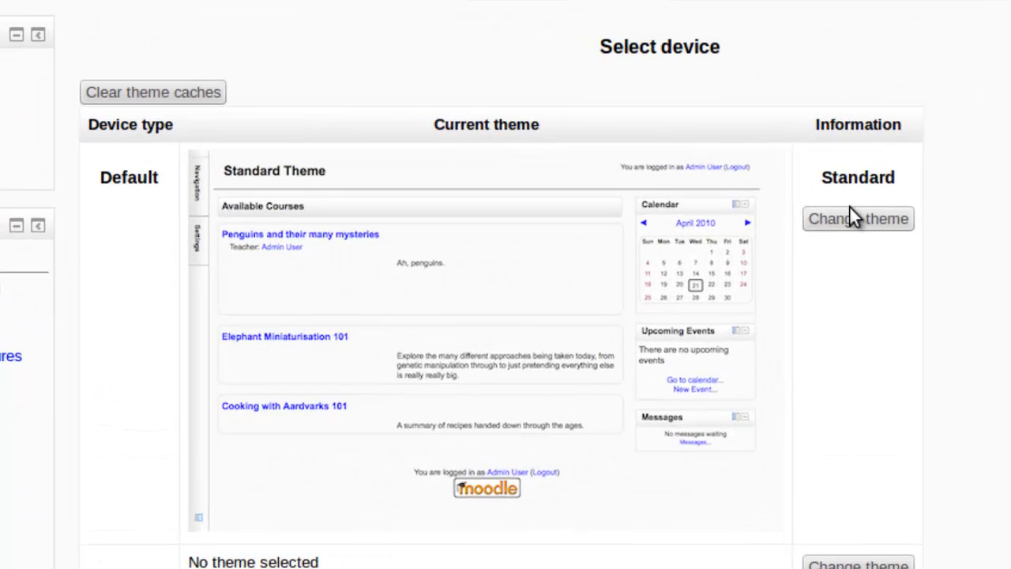
left_click(853, 218)
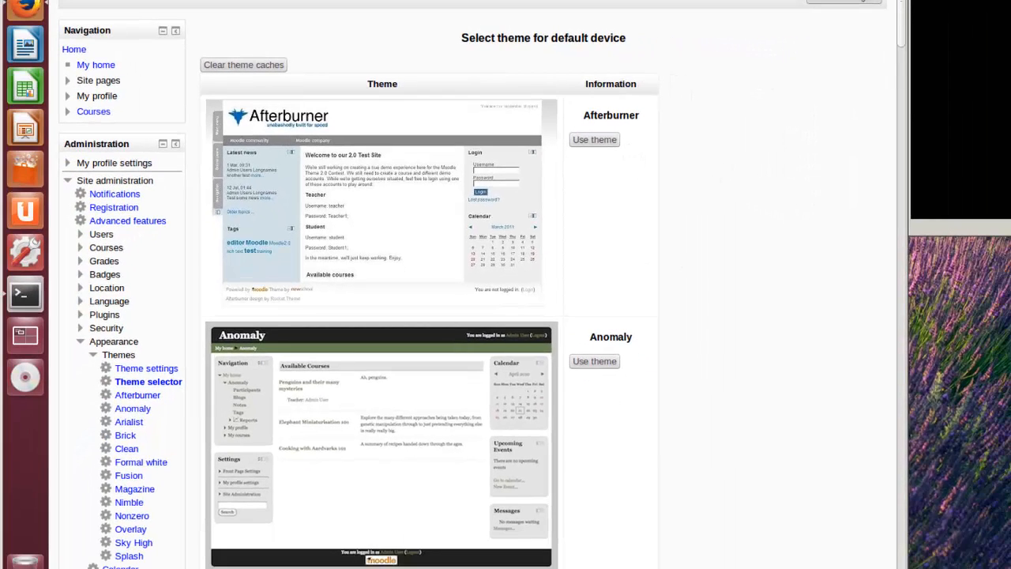
left_click_drag(903, 15, 912, 119)
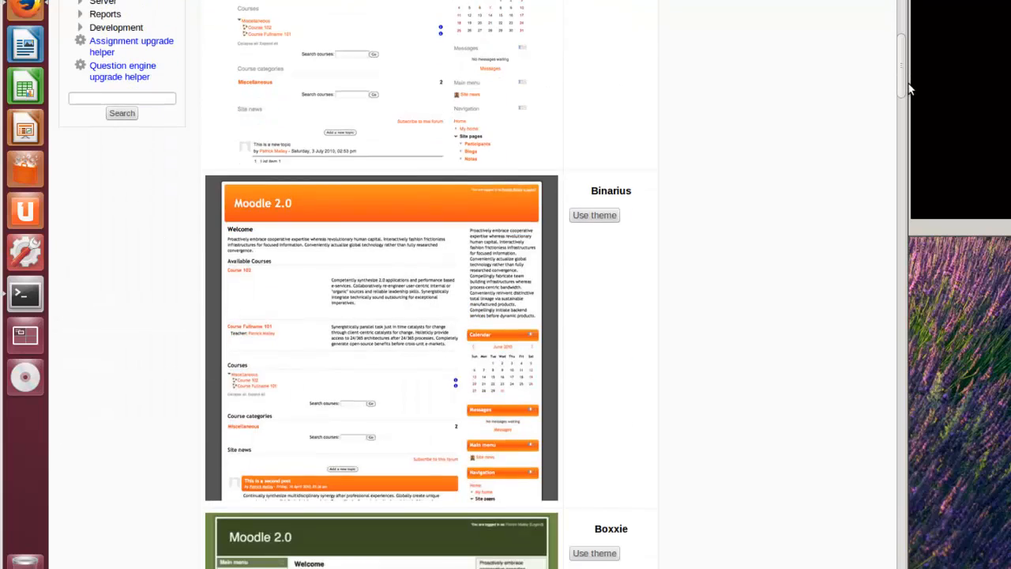
scroll(553, 237, "up", 4)
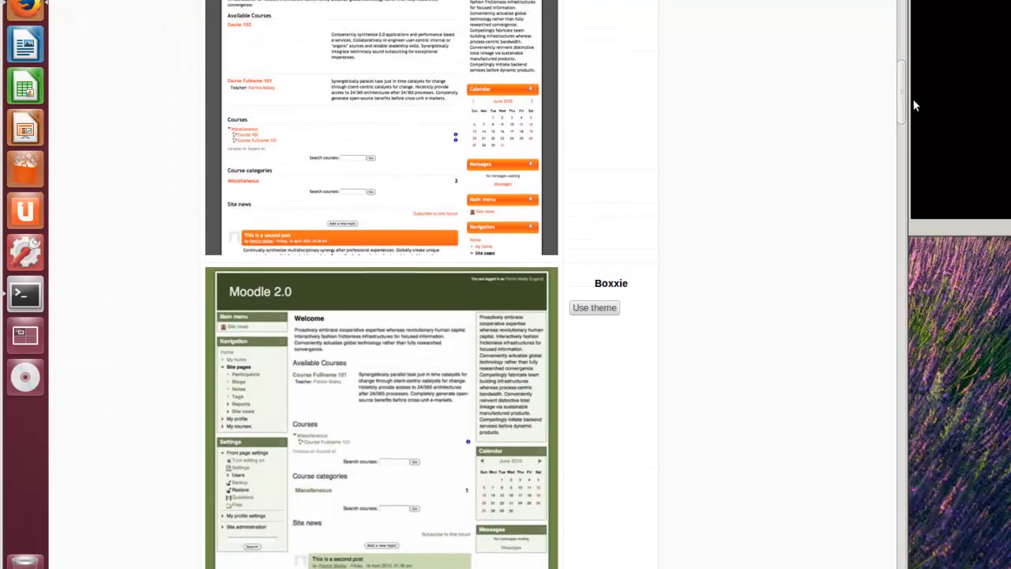
left_click(595, 36)
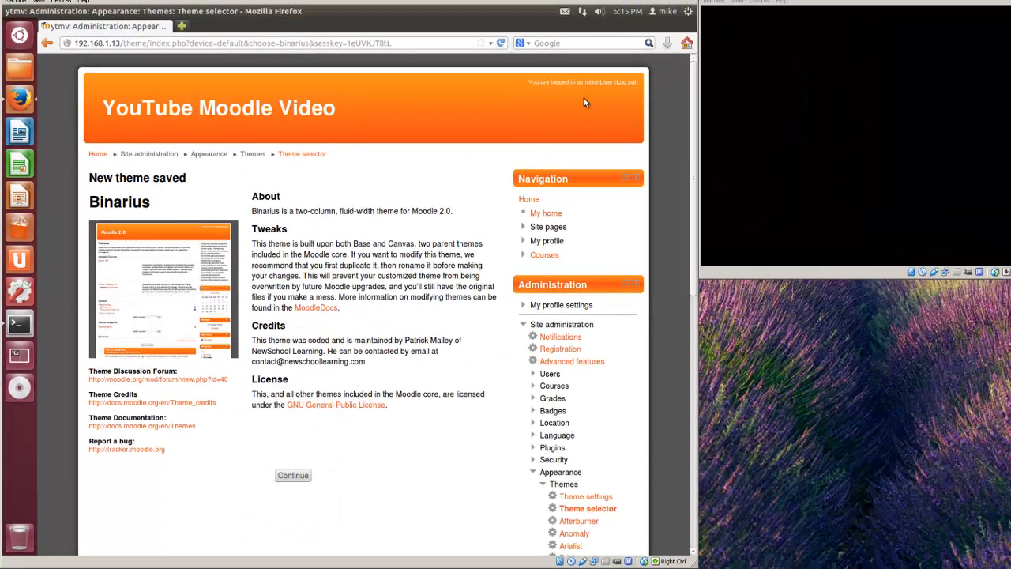